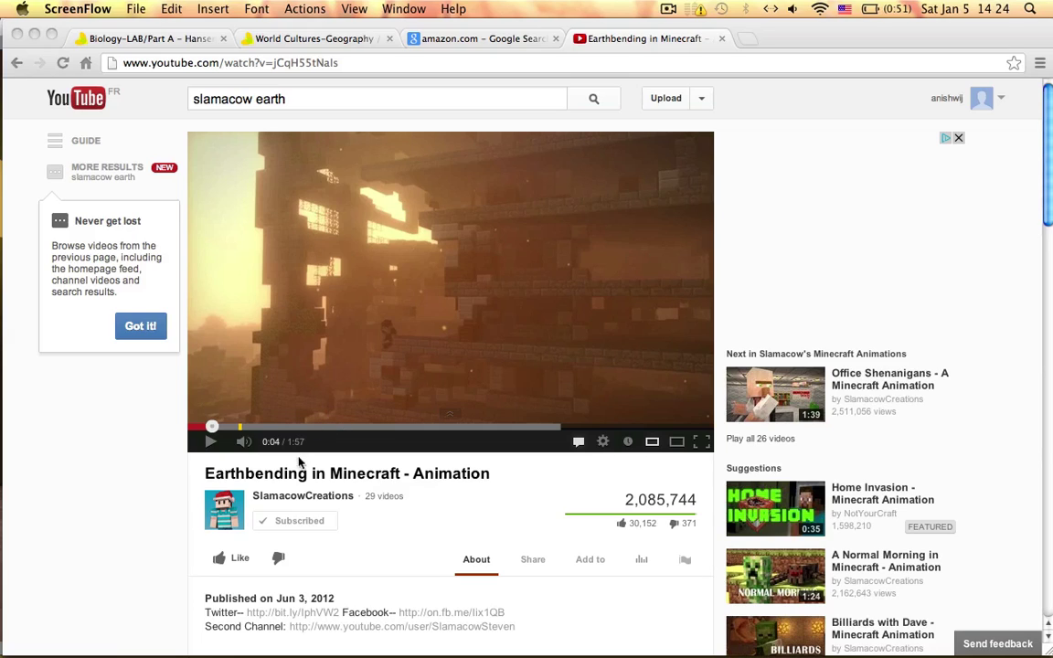
Show the Earthbending video at 0:10, switch to Comp 2_00000.jpg in Preview and mark out the sunlit areas of the render.
click(236, 426)
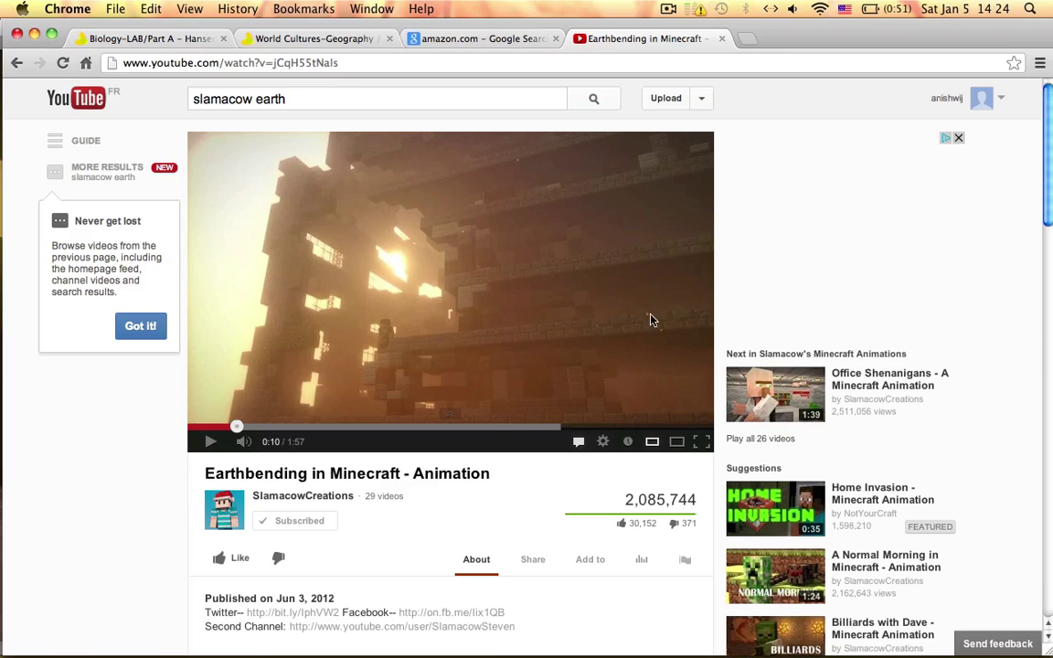
key(F3)
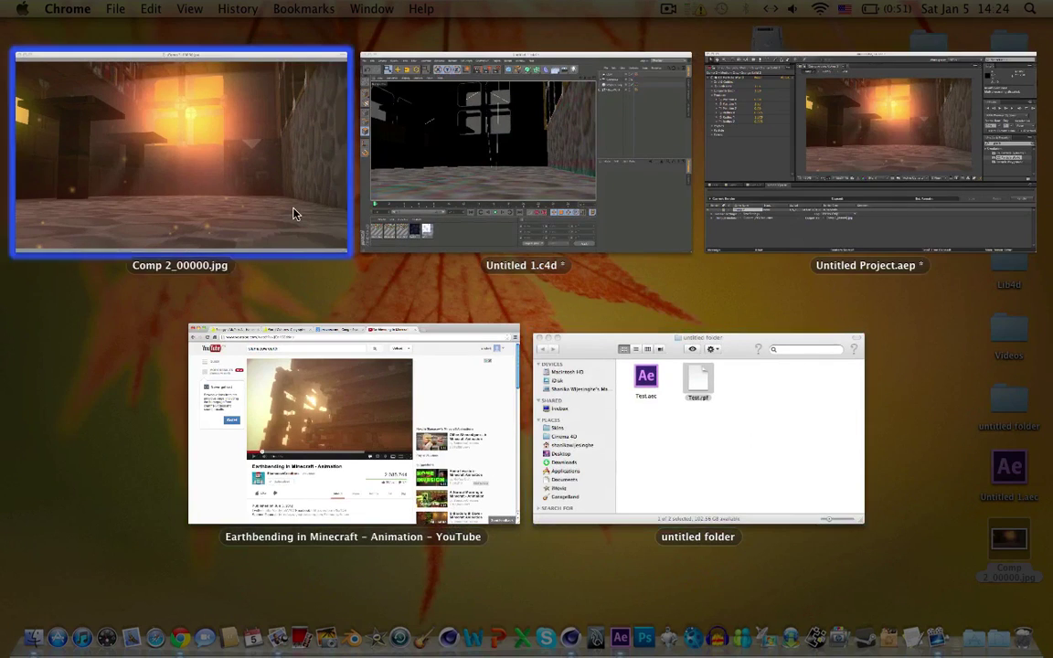
click(293, 211)
drag(663, 83, 408, 390)
click(624, 131)
drag(422, 94, 547, 174)
click(601, 174)
drag(624, 214, 496, 299)
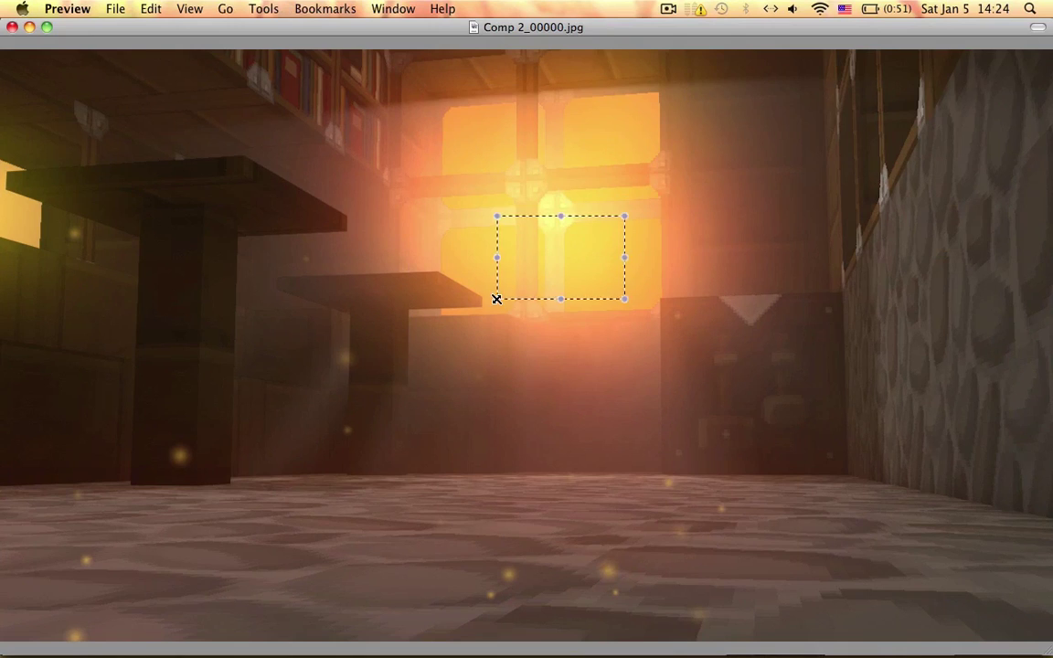
click(509, 360)
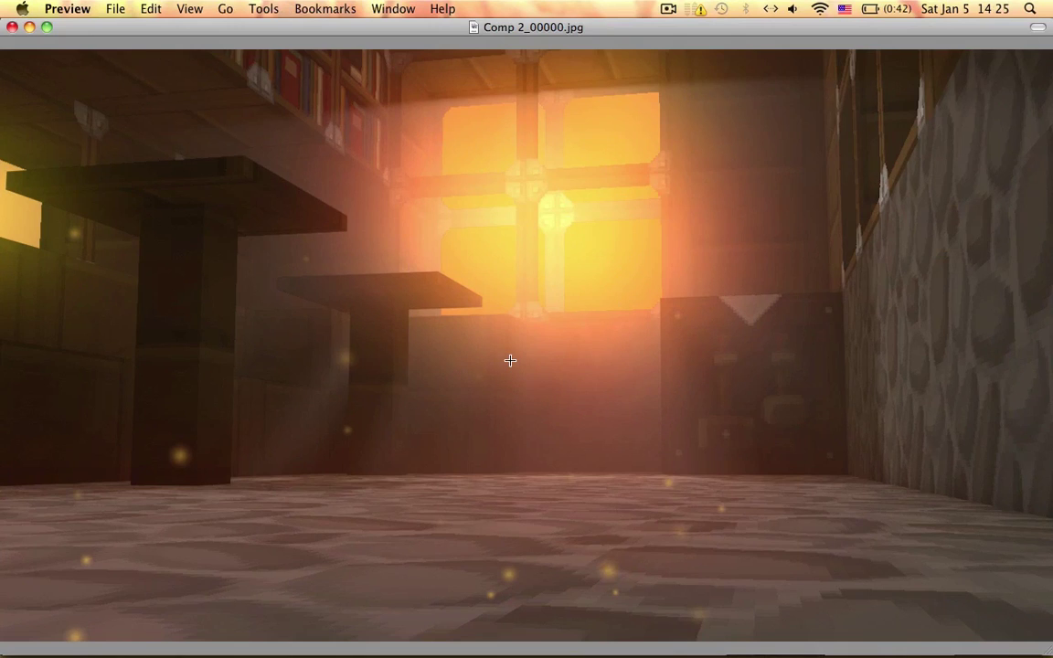
drag(309, 92, 868, 575)
drag(860, 187, 635, 348)
Switch to CINEMA 4D, close the open scene and reopen Untitled 1.c4d from the recent files.
key(F3)
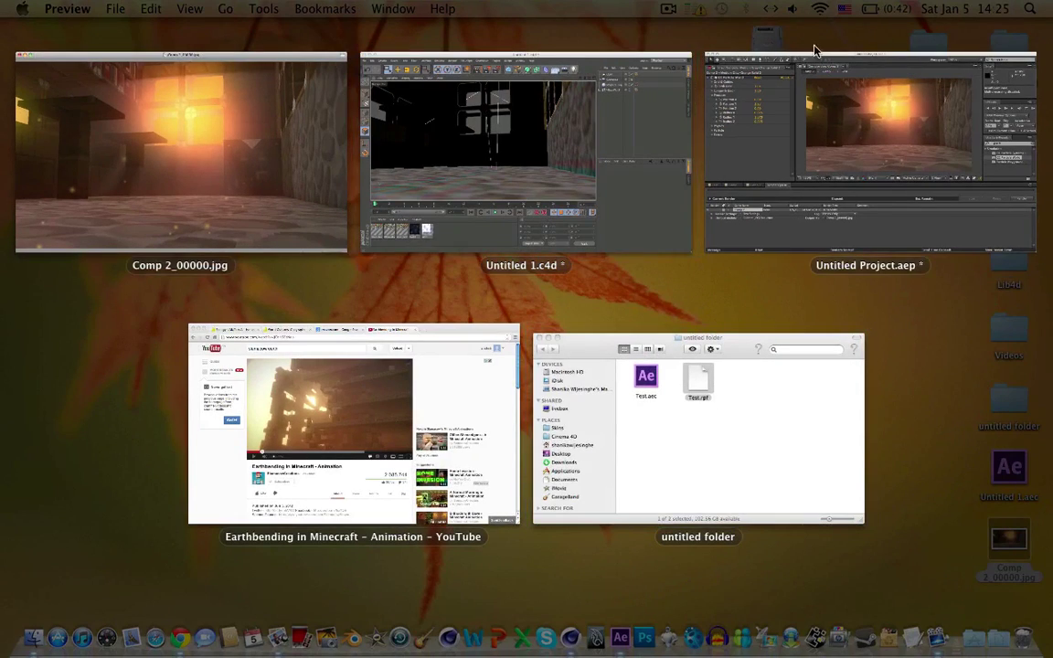
click(680, 136)
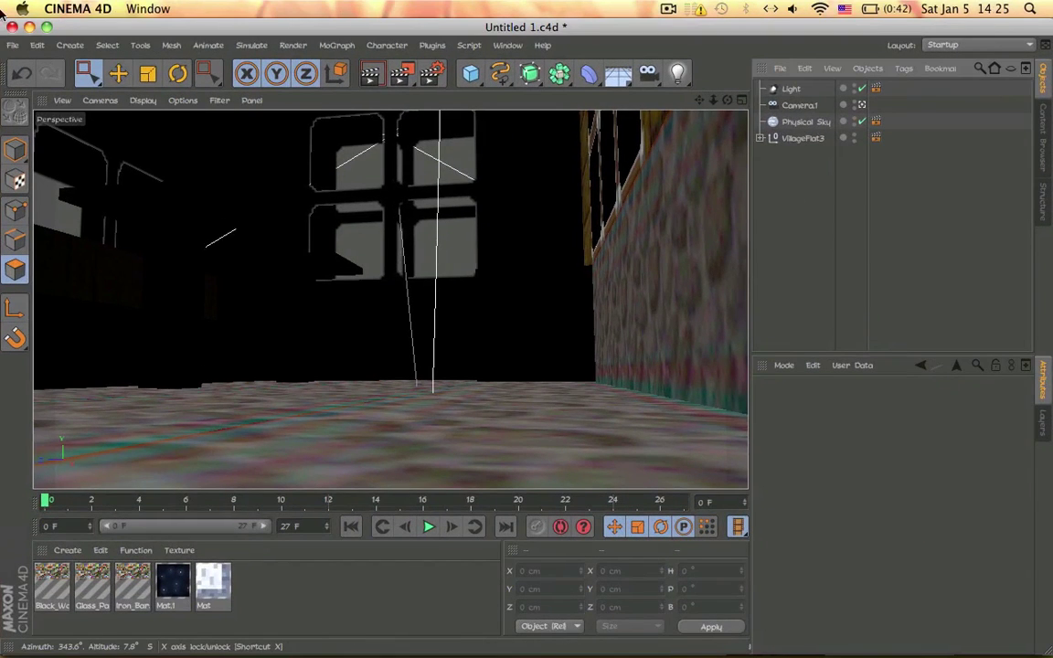
click(13, 28)
click(467, 247)
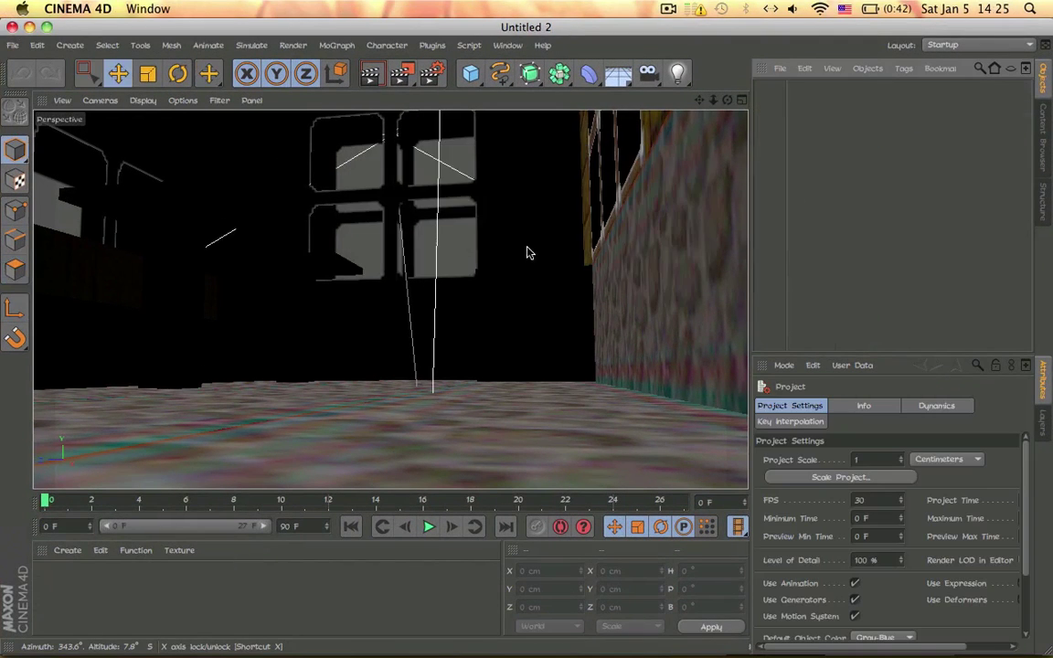
click(13, 44)
mouse_move(61, 311)
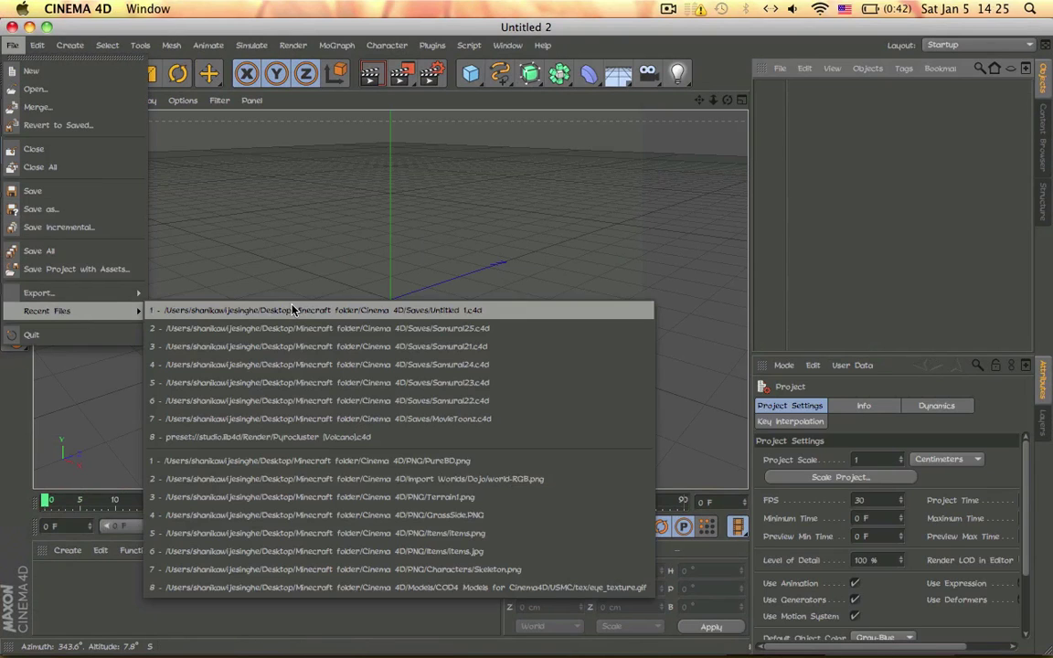
click(293, 310)
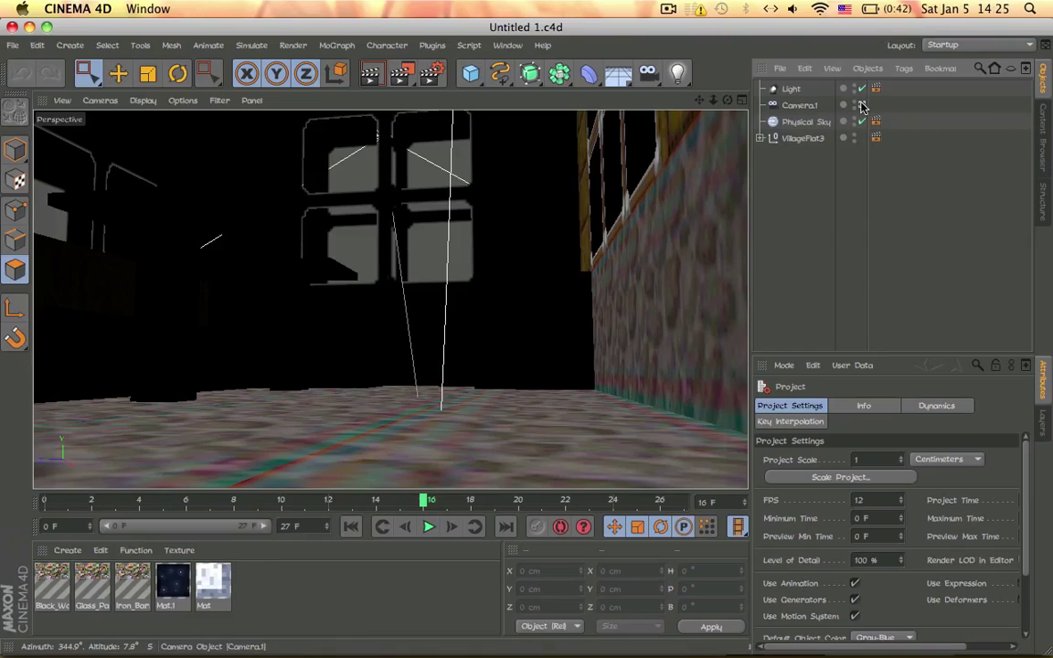
Leave the Camera.1 view, switch to Model mode with the Live Selection tool and select only the Light object.
click(862, 106)
alt+drag(436, 278, 408, 207)
click(14, 149)
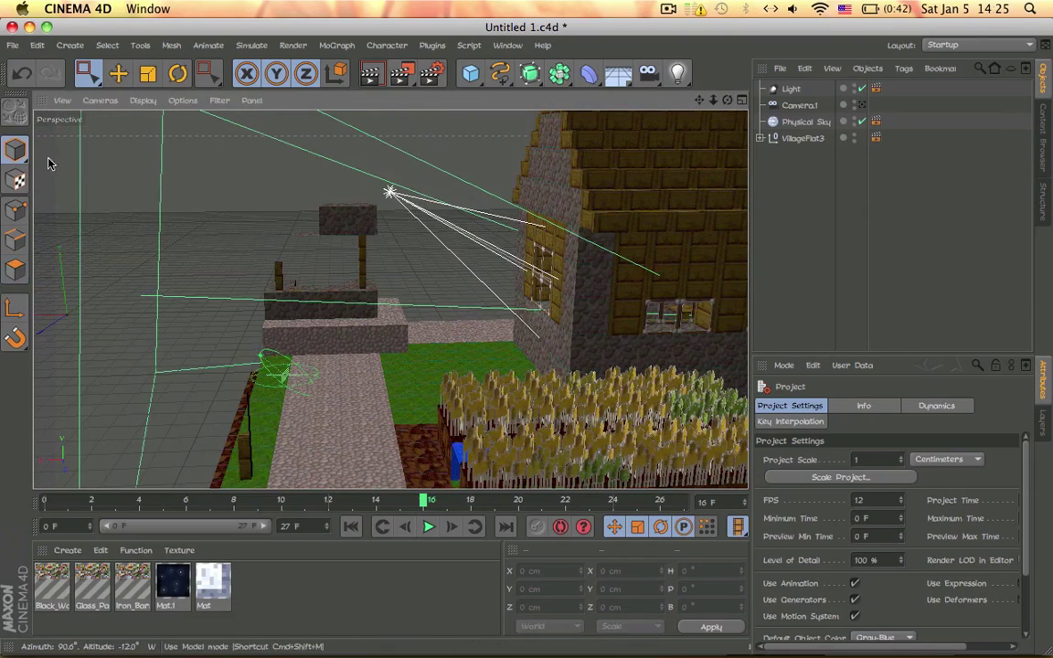
click(383, 173)
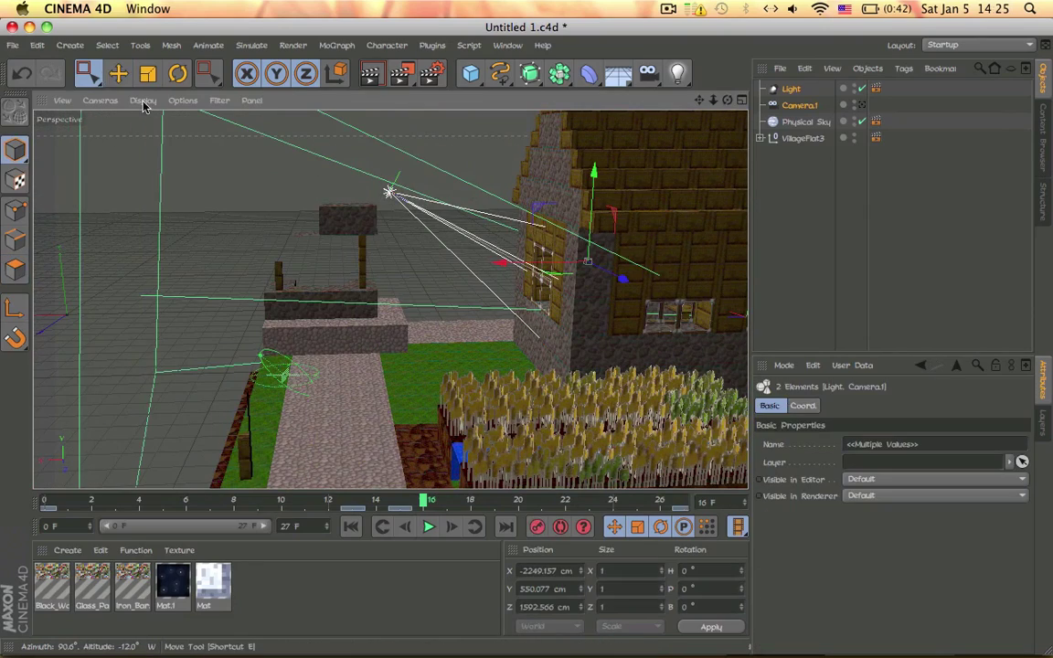
drag(96, 77, 181, 95)
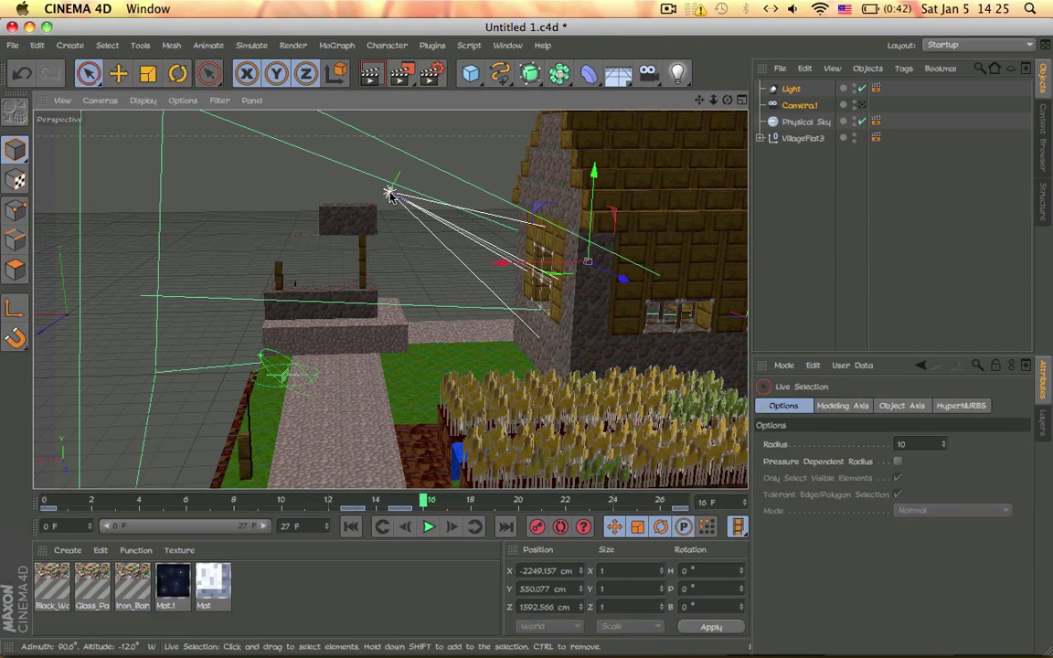
click(801, 105)
click(788, 90)
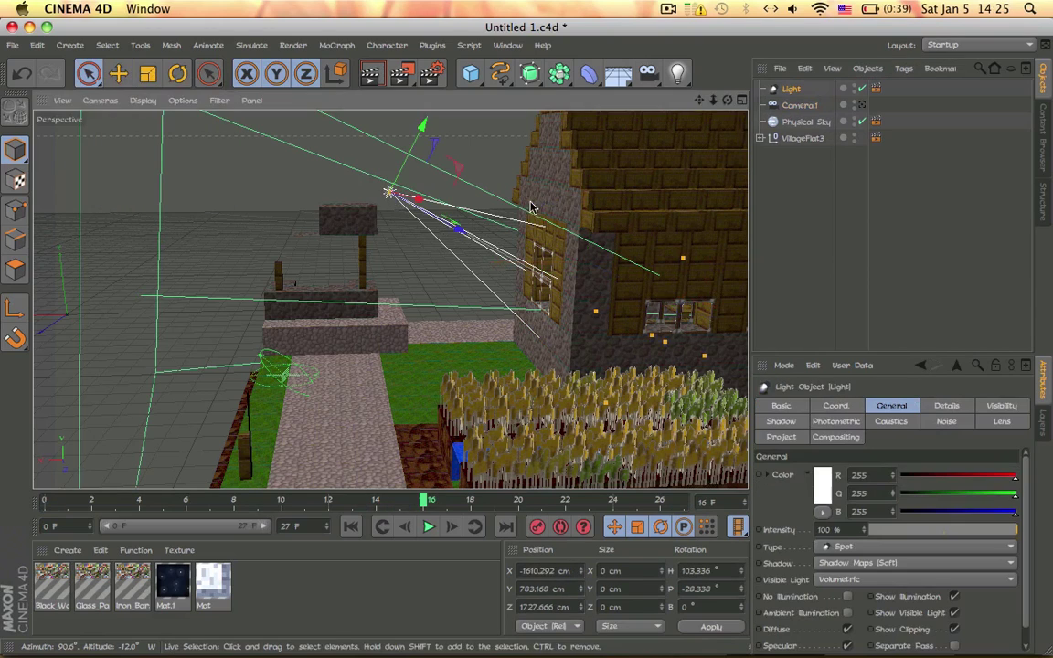
alt+drag(527, 208, 639, 129)
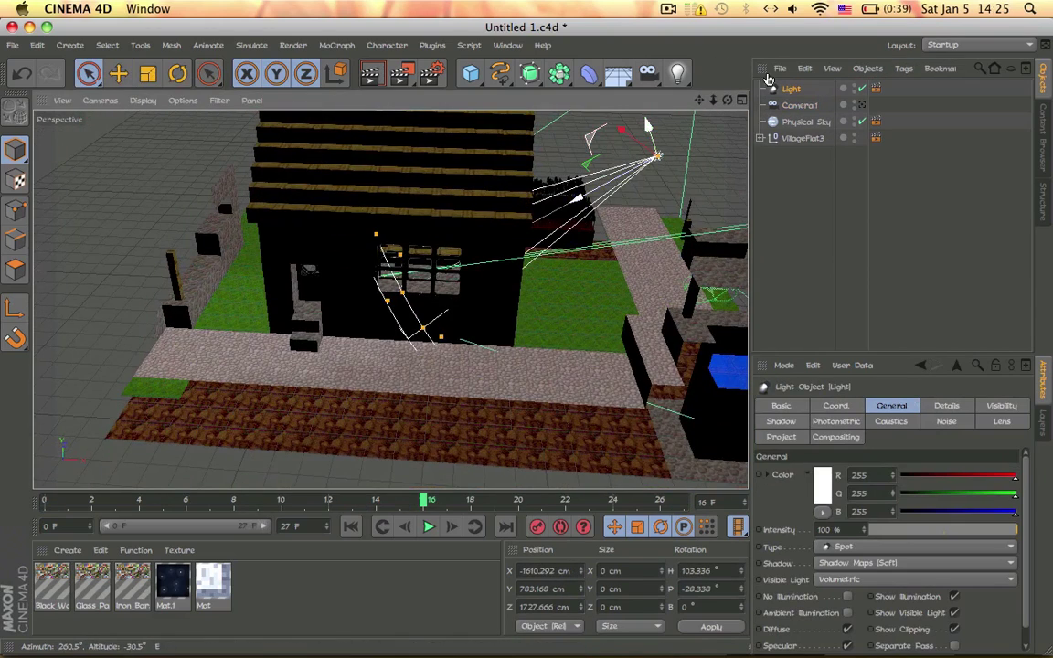
Switch to Comp 2_00000.jpg in Preview, examine the light rays entering the room and return to CINEMA 4D.
key(F3)
click(528, 211)
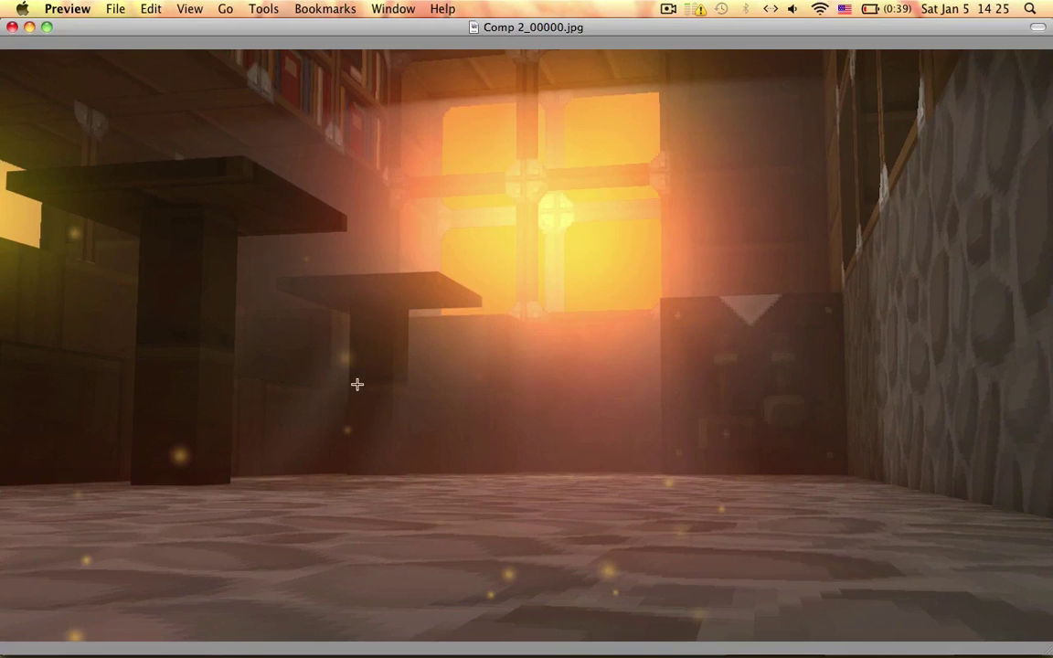
drag(576, 305, 958, 638)
click(916, 188)
drag(317, 308, 269, 408)
click(380, 404)
key(F3)
click(566, 238)
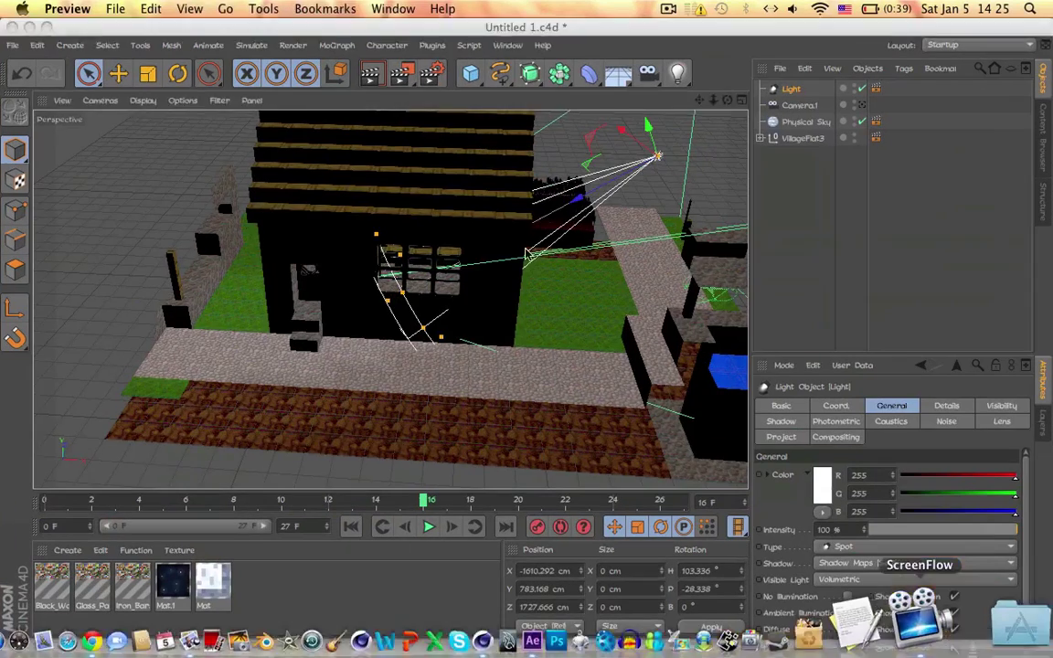
Check the Shadow and Visible Light options in the Light object's general settings.
scroll(588, 276, up, 2)
click(790, 90)
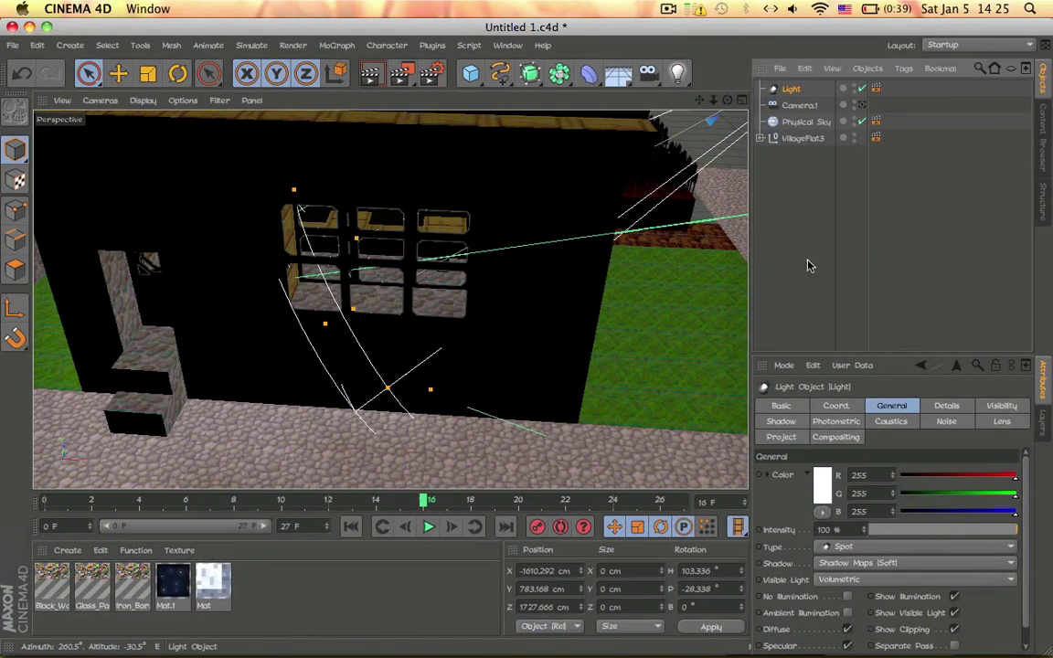
click(875, 563)
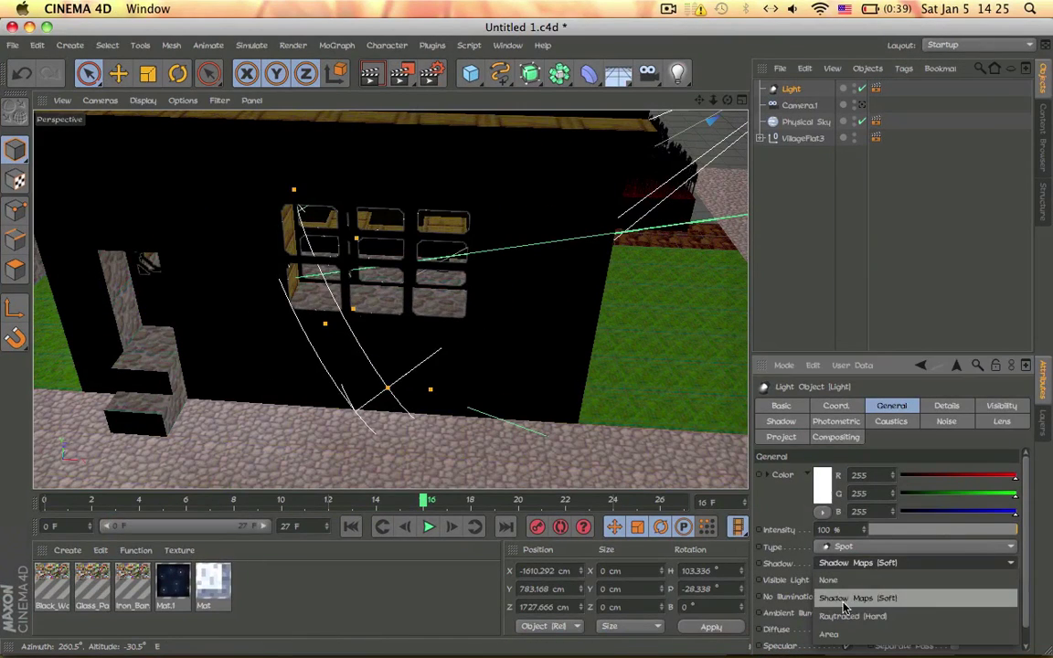
click(773, 586)
click(844, 582)
click(842, 585)
Examine the Light object's Details, Visibility, Lens and Noise settings.
click(946, 406)
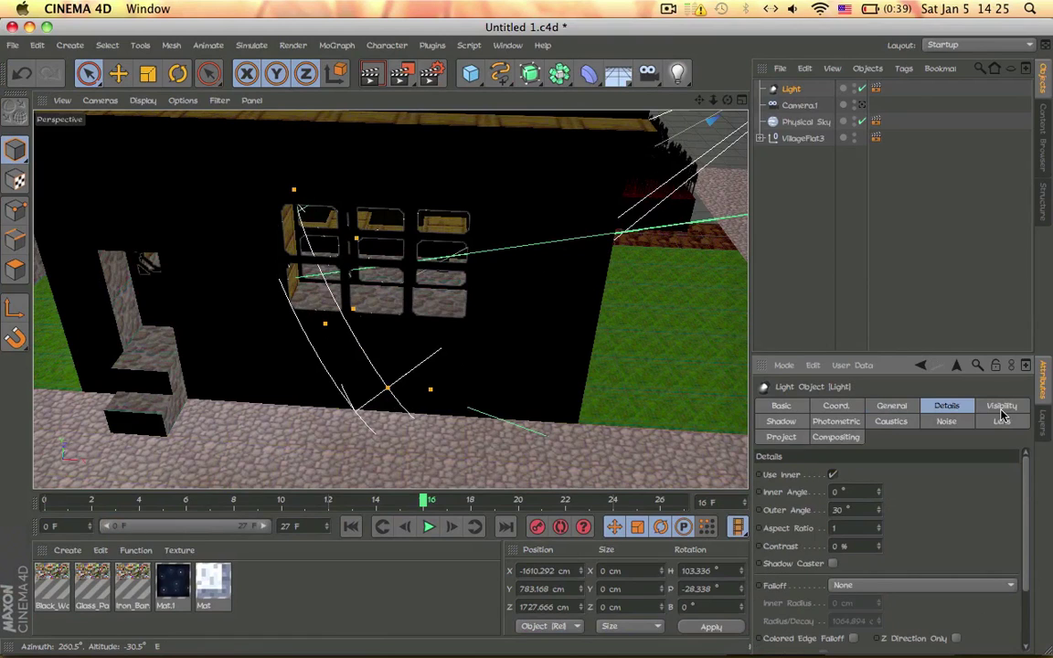
click(1001, 408)
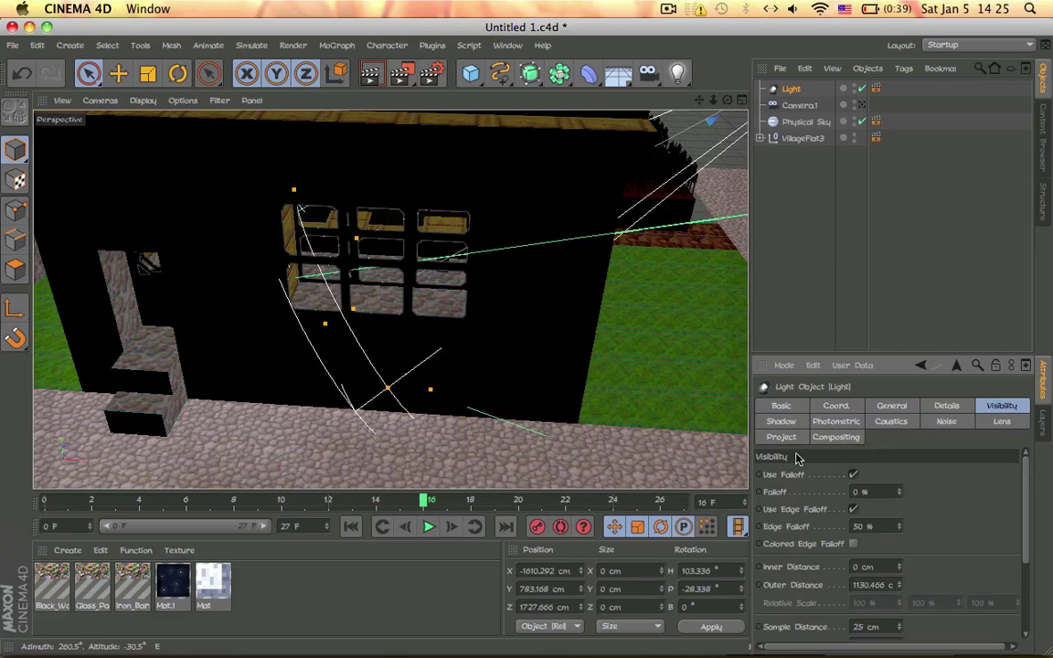
click(773, 497)
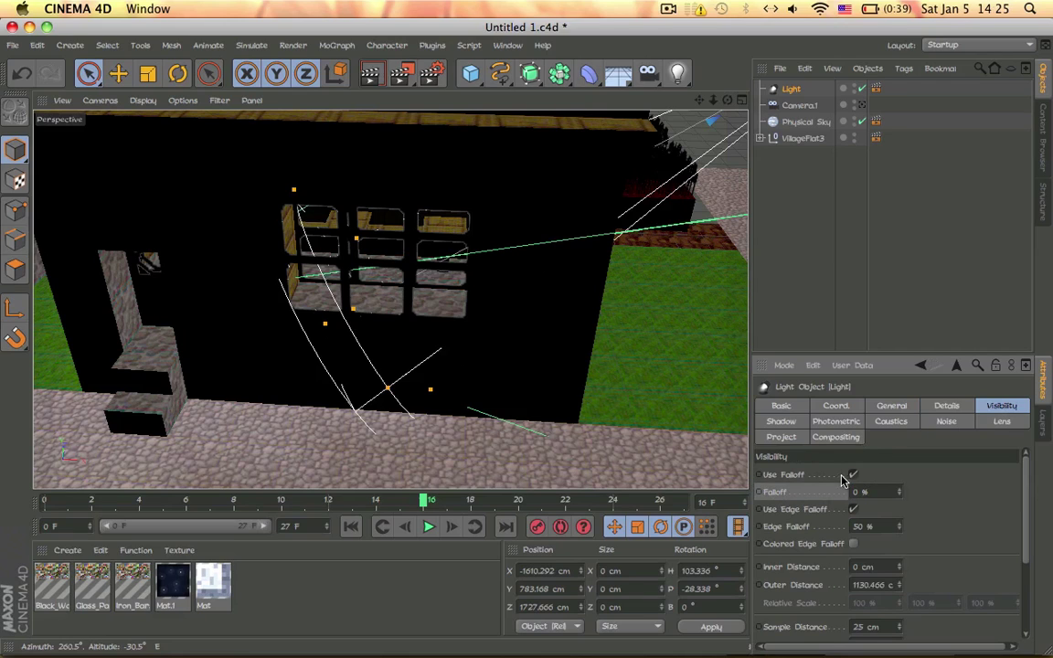
click(946, 421)
click(1001, 421)
click(946, 421)
click(877, 474)
click(860, 475)
Review the Light object's Compositing, Caustics, Photometric, Shadow and Project settings.
click(804, 436)
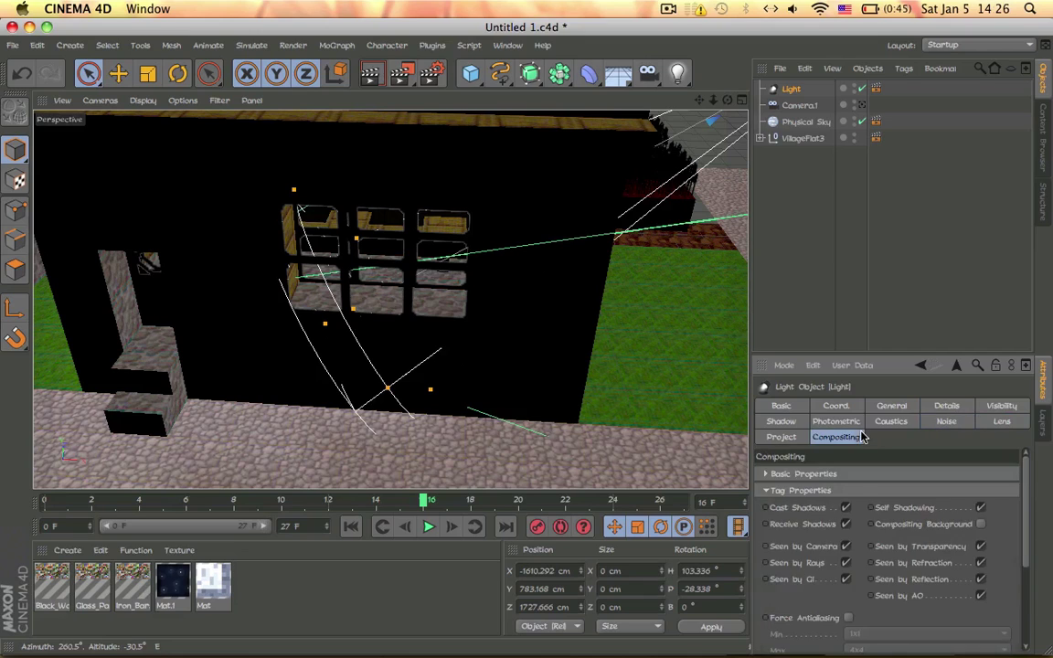
click(881, 423)
click(833, 423)
click(944, 423)
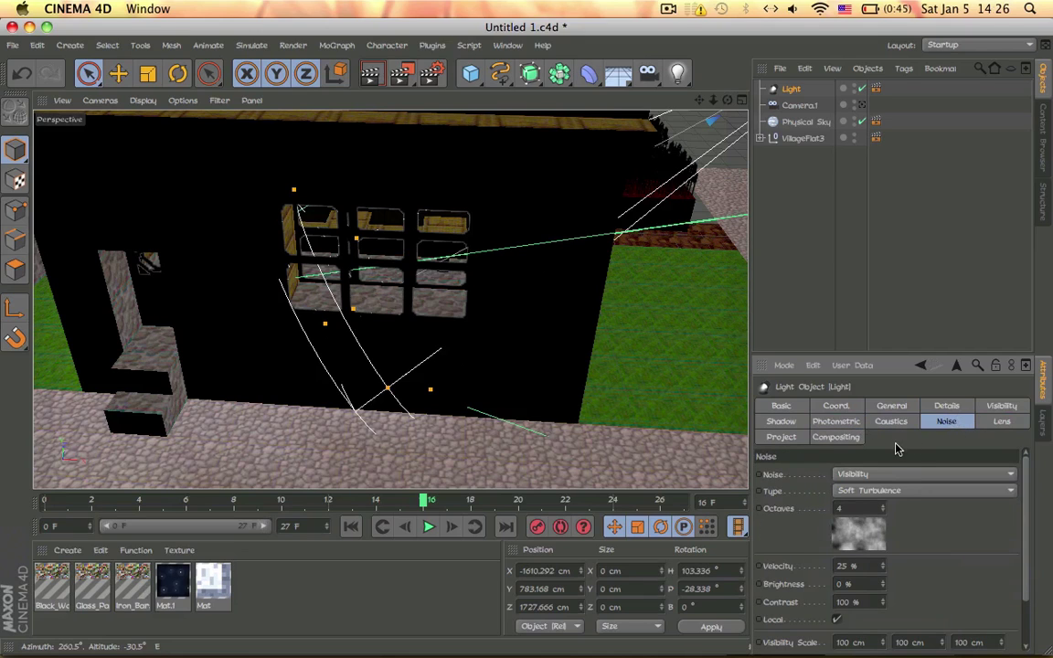
click(835, 421)
click(779, 421)
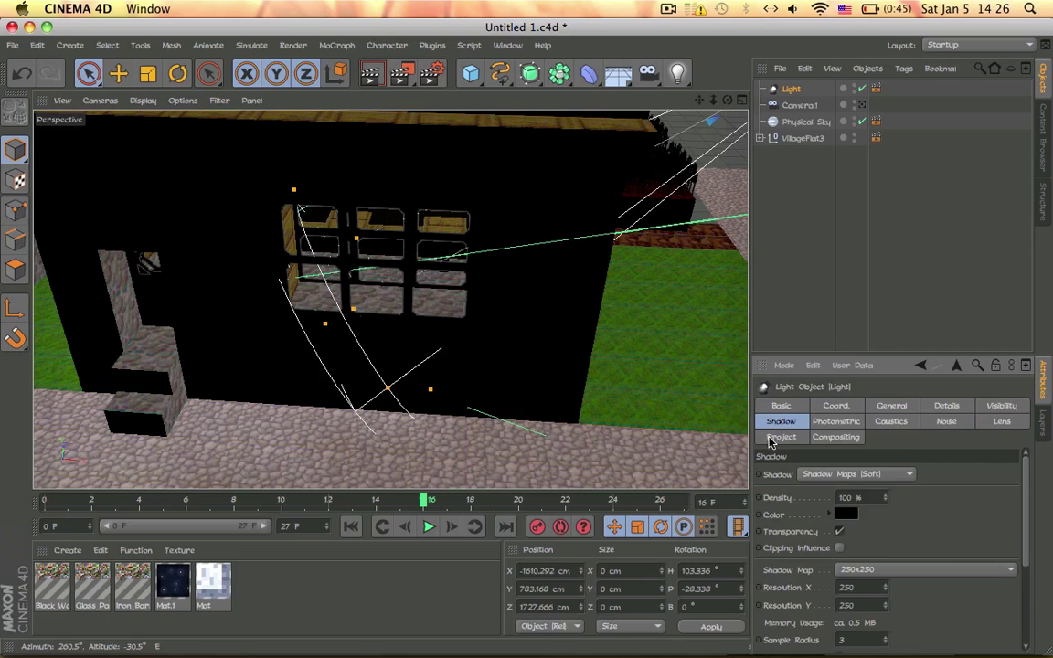
scroll(829, 620, down, 3)
click(842, 423)
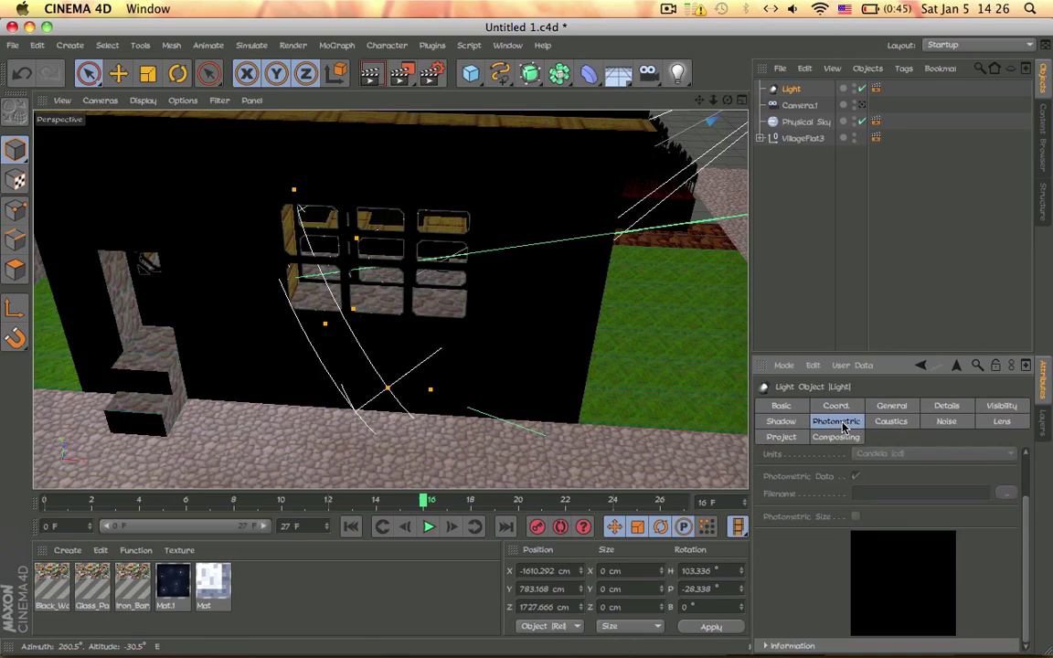
drag(827, 437, 809, 443)
scroll(384, 355, down, 3)
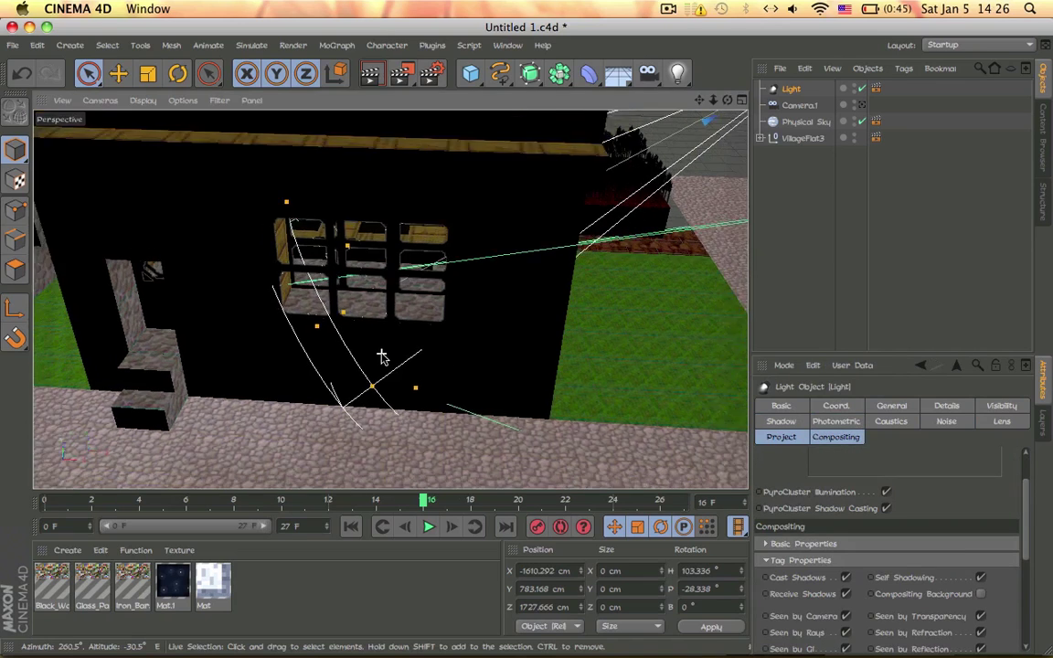
Pick the house's glass window and expand the village model's Blocks group to list its objects.
drag(350, 319, 264, 313)
alt+drag(497, 274, 533, 213)
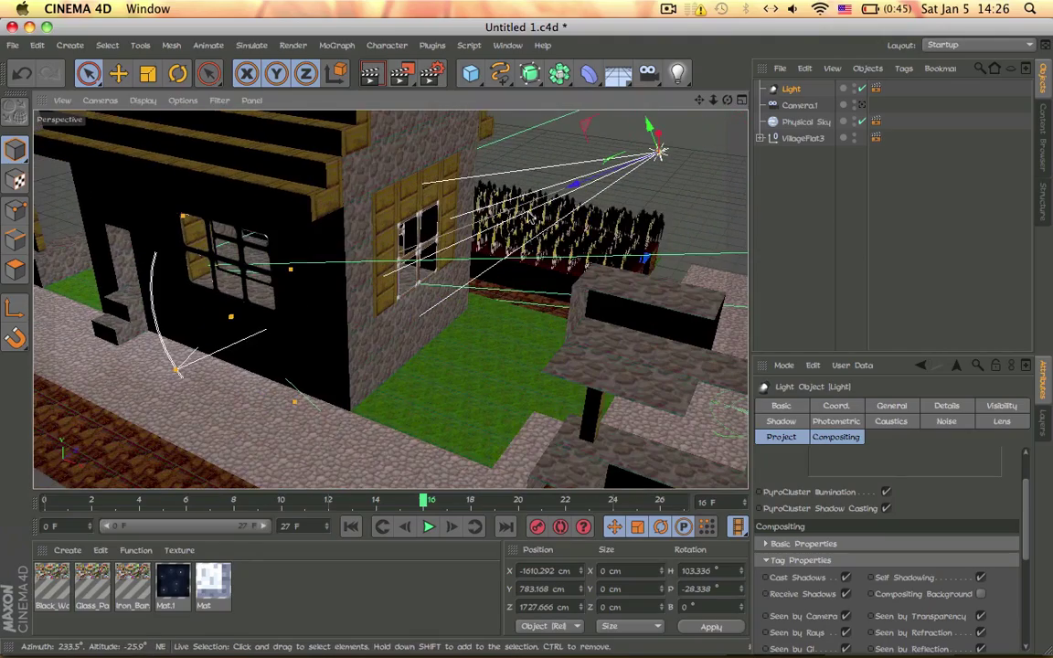
click(429, 227)
alt+drag(430, 227, 507, 263)
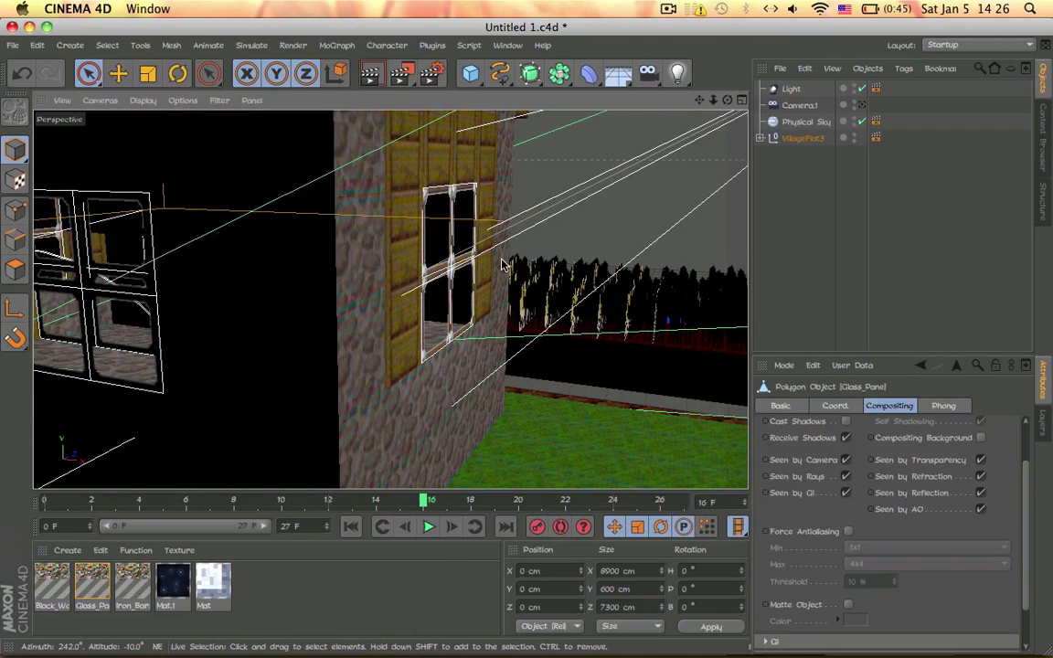
click(759, 138)
click(771, 154)
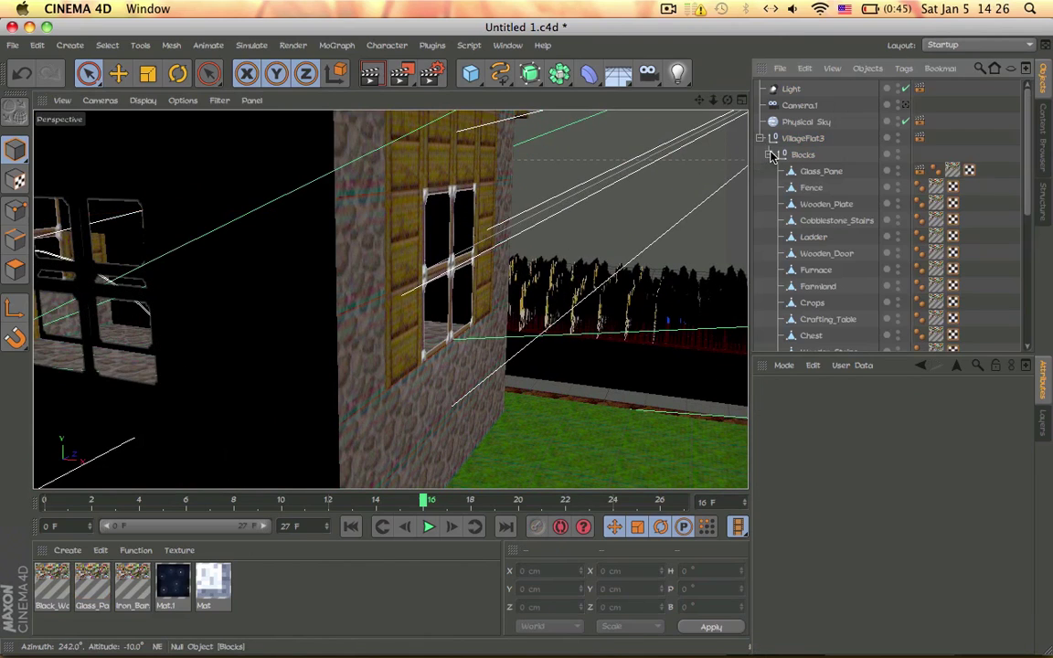
Add a Compositing tag to Glass_Pane, turn off its Cast Shadows option and collapse the village model's hierarchy.
right_click(848, 96)
mouse_move(891, 38)
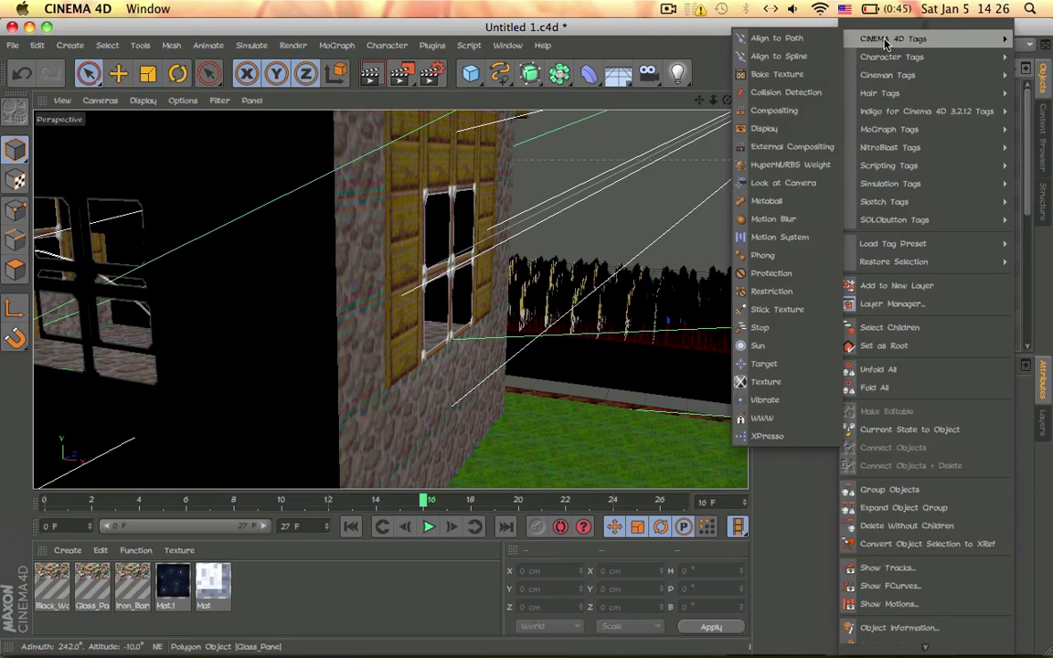
click(774, 111)
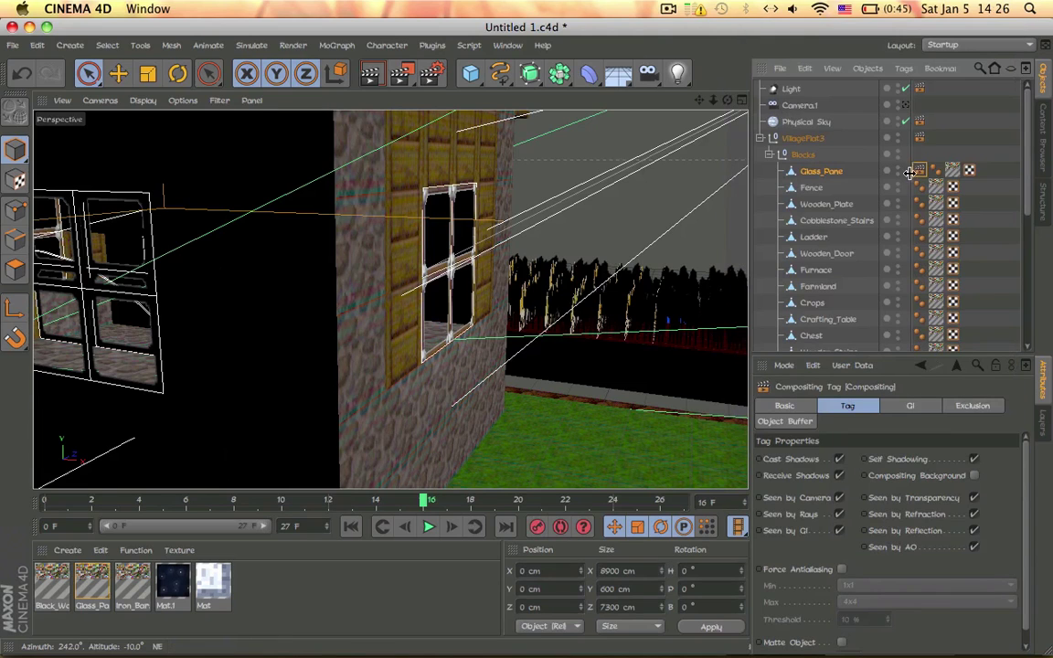
click(839, 459)
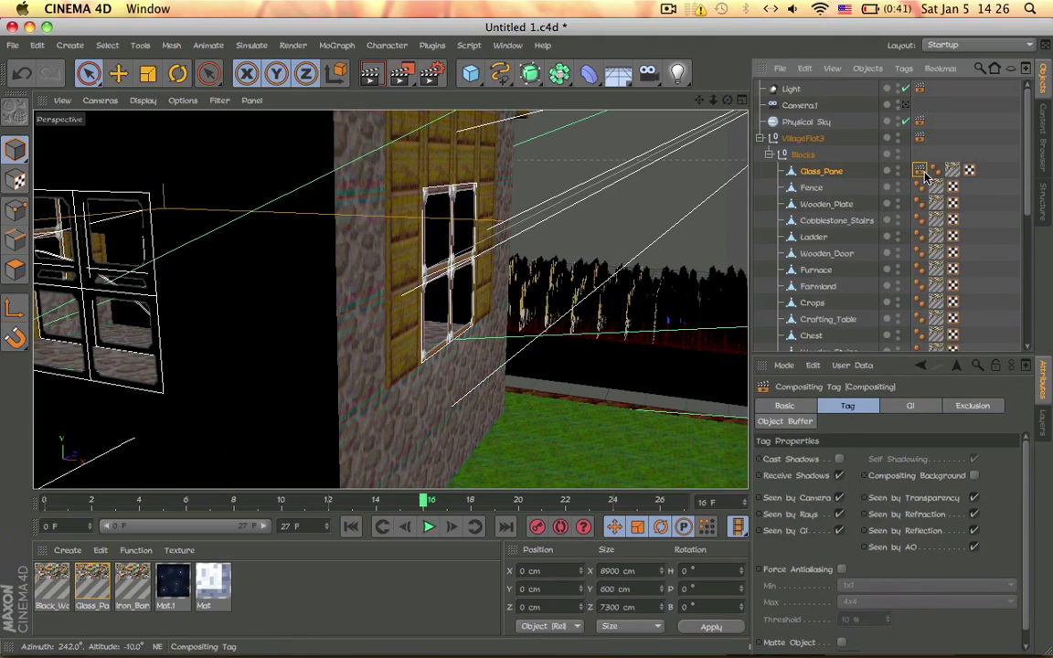
click(963, 101)
click(768, 155)
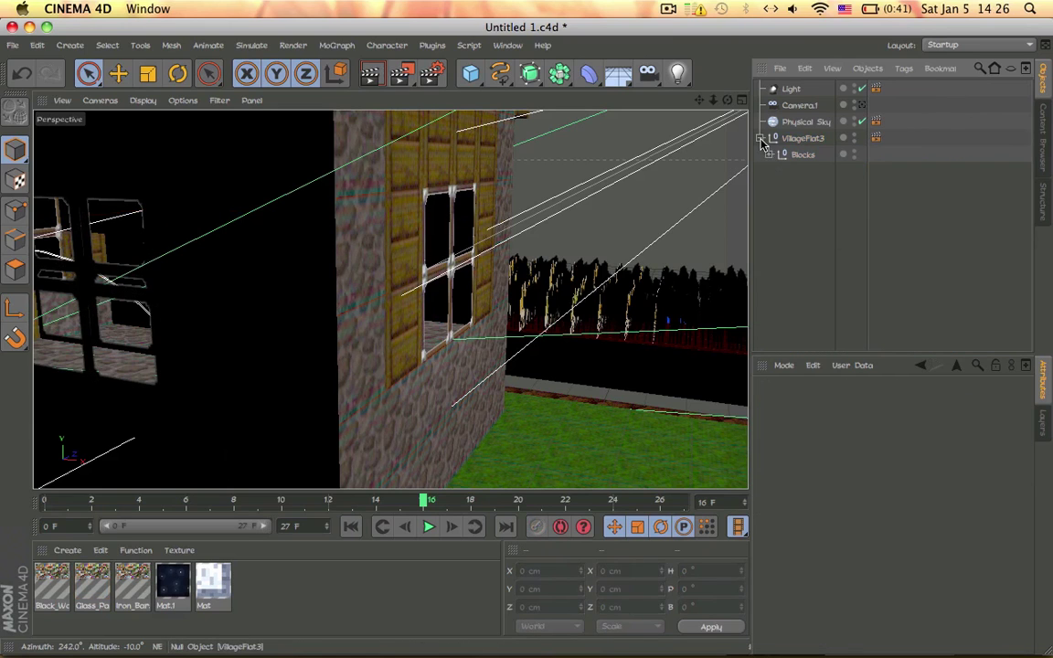
click(759, 138)
Rotate the Physical Sky to a heading of about 84.3° and show its settings.
click(804, 122)
alt+drag(477, 274, 673, 331)
alt+right_drag(667, 330, 436, 327)
alt+middle_drag(593, 334, 389, 257)
alt+drag(454, 297, 481, 308)
alt+right_drag(598, 309, 610, 193)
alt+right_drag(609, 245, 634, 347)
key(r)
alt+drag(539, 367, 725, 382)
alt+middle_drag(346, 348, 448, 320)
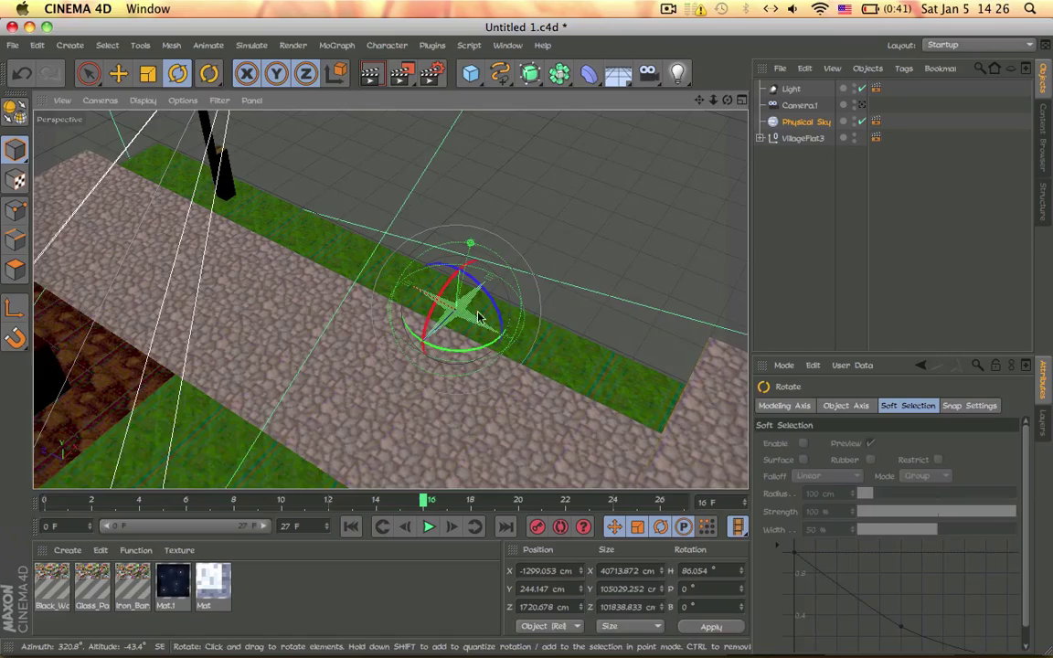
mouse_move(425, 318)
alt+mouse_down()
mouse_move(264, 270)
mouse_move(19, 289)
mouse_move(426, 318)
mouse_move(393, 311)
mouse_move(365, 329)
mouse_move(393, 338)
mouse_move(426, 319)
mouse_move(435, 334)
mouse_move(445, 315)
alt+mouse_up()
alt+right_drag(445, 293, 486, 293)
alt+drag(487, 298, 416, 302)
click(809, 122)
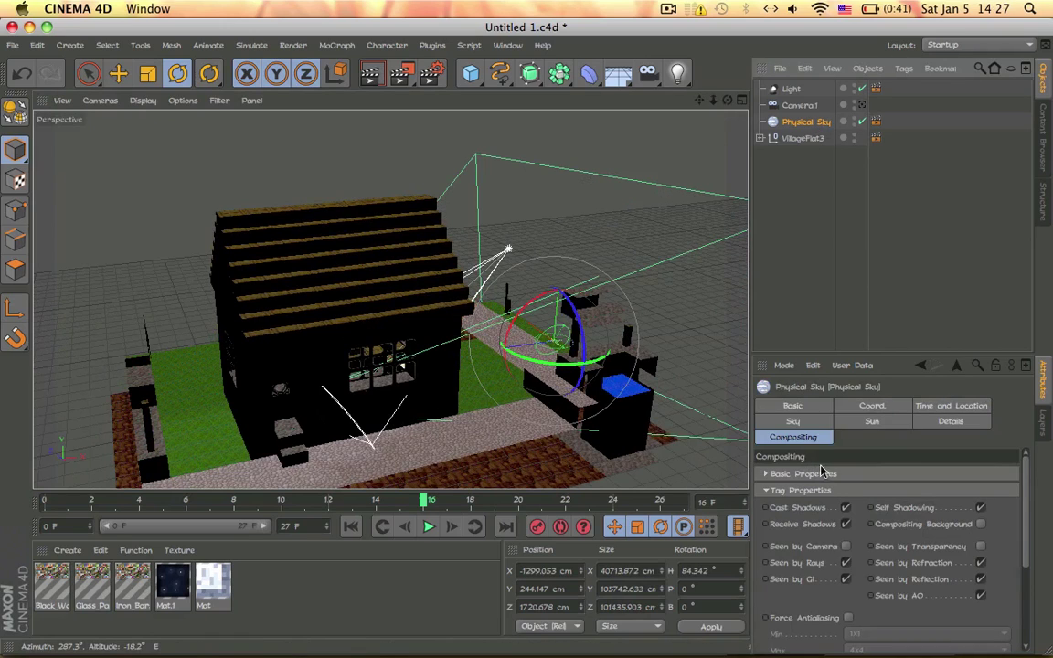
Review the Physical Sky's Details and Sun settings, including its shadow options, and deselect it.
click(937, 423)
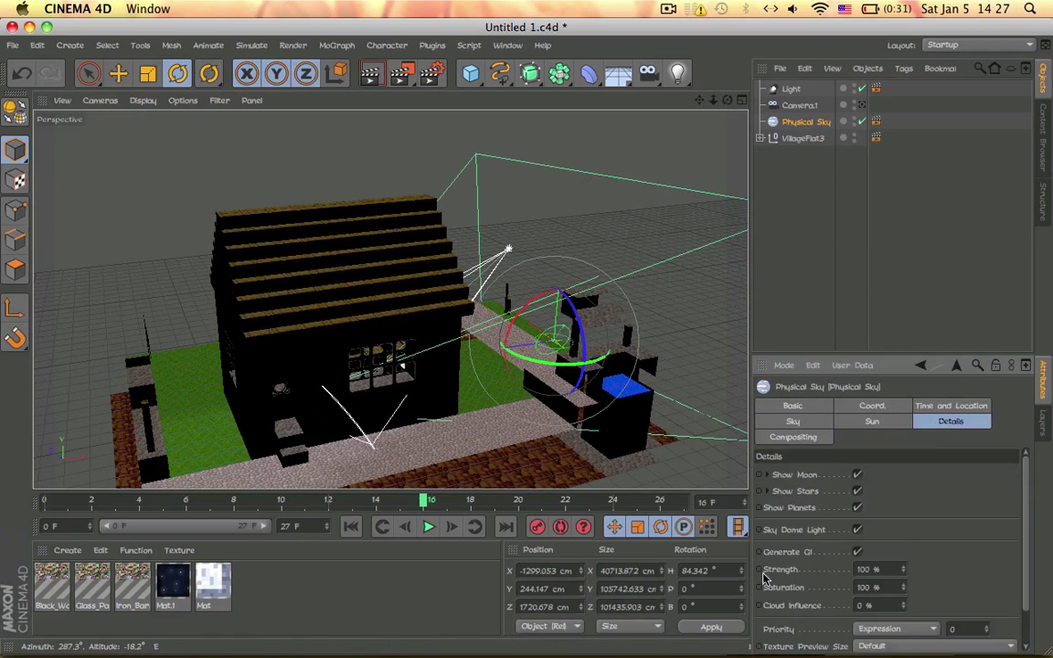
scroll(759, 562, down, 2)
scroll(819, 610, up, 2)
click(885, 406)
click(888, 421)
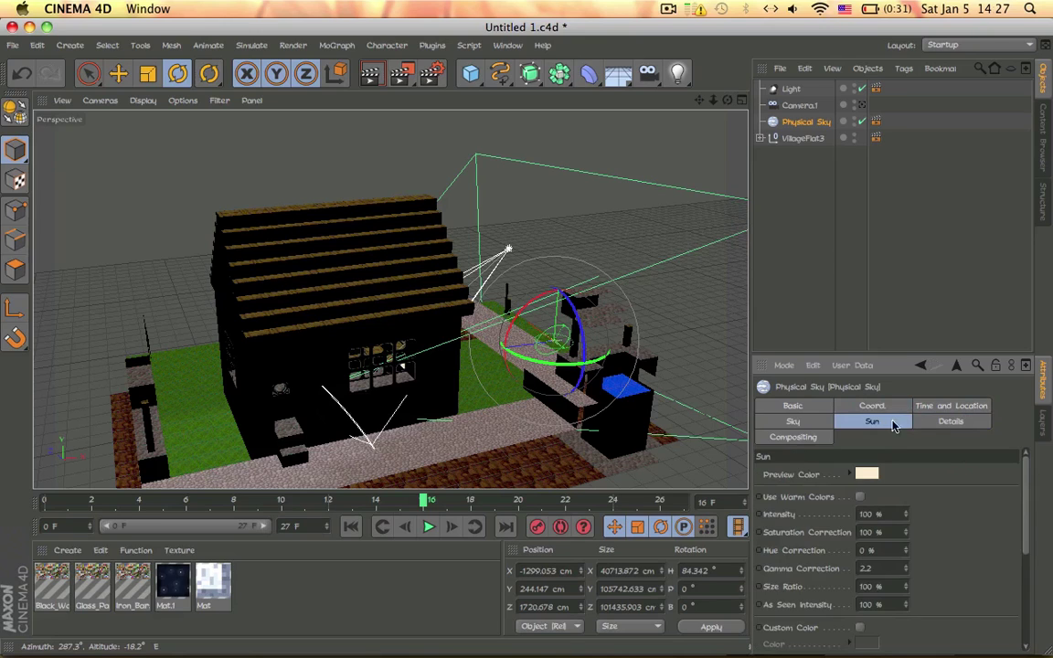
scroll(862, 567, down, 5)
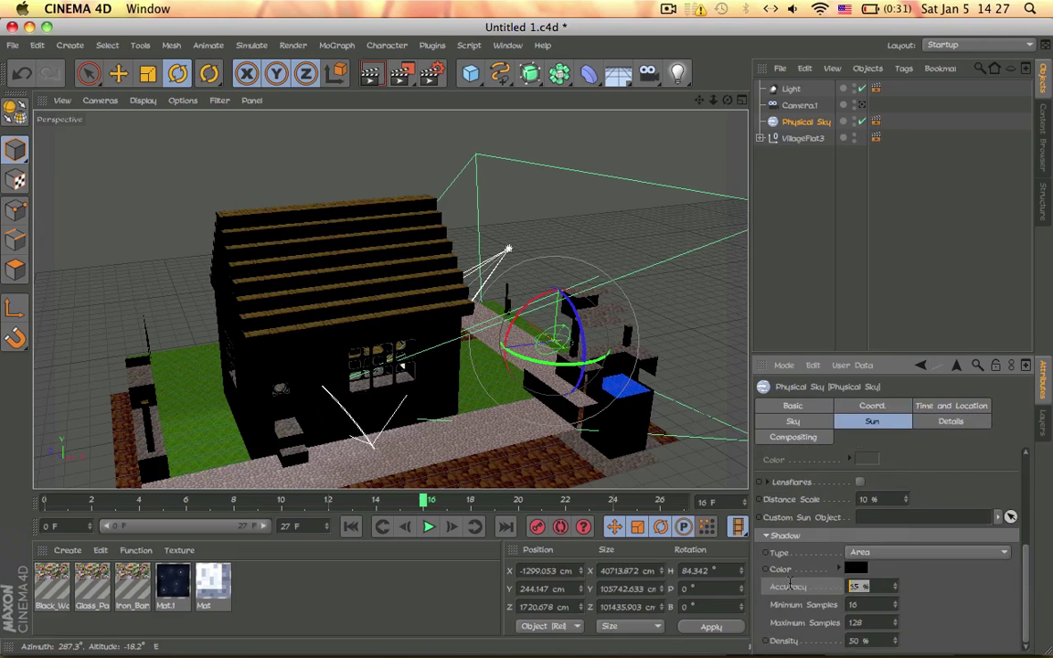
click(958, 303)
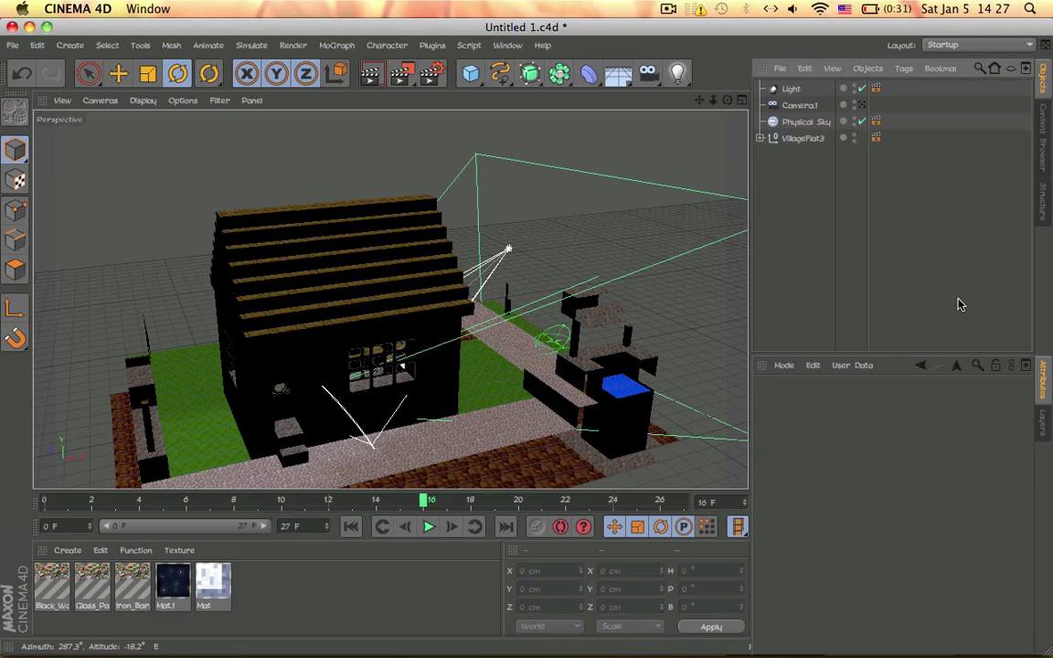
Examine the Light's position and direction relative to the house windows from outside and return to the Camera.1 view.
click(786, 104)
click(792, 89)
alt+drag(466, 265, 393, 280)
key(e)
key(super+z)
alt+drag(394, 154, 526, 164)
alt+right_drag(373, 180, 446, 194)
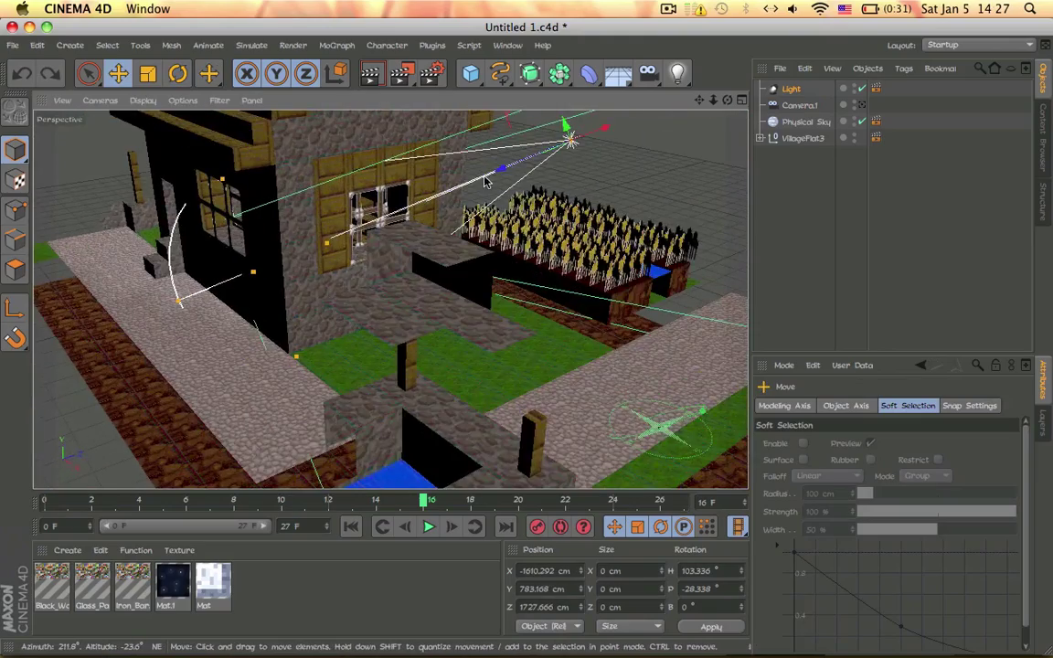
alt+drag(380, 209, 568, 245)
alt+right_drag(539, 220, 497, 233)
alt+drag(497, 234, 494, 226)
alt+middle_drag(580, 232, 397, 230)
alt+right_drag(522, 195, 678, 179)
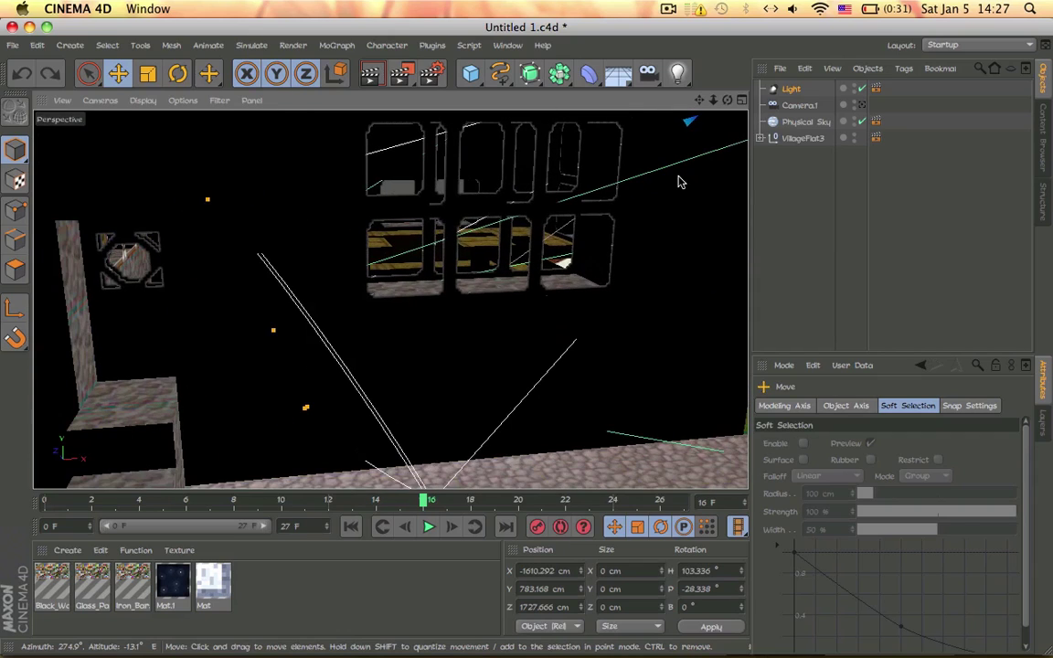
click(862, 105)
click(791, 222)
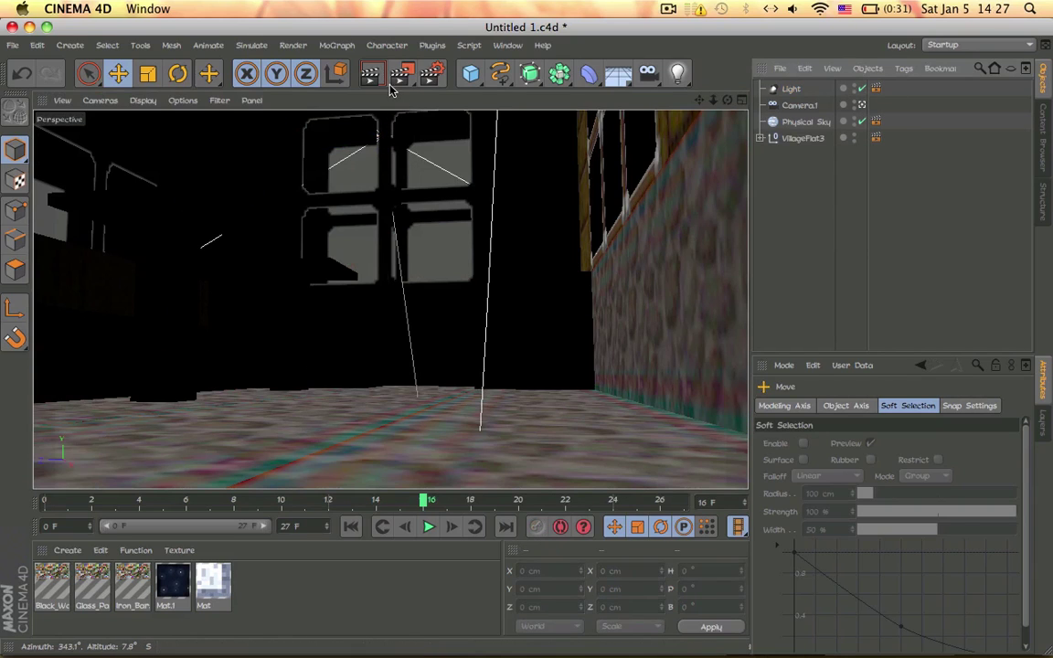
Set the render's regular image format to RPF, keep Alpha Channel enabled, and close the render settings.
click(425, 77)
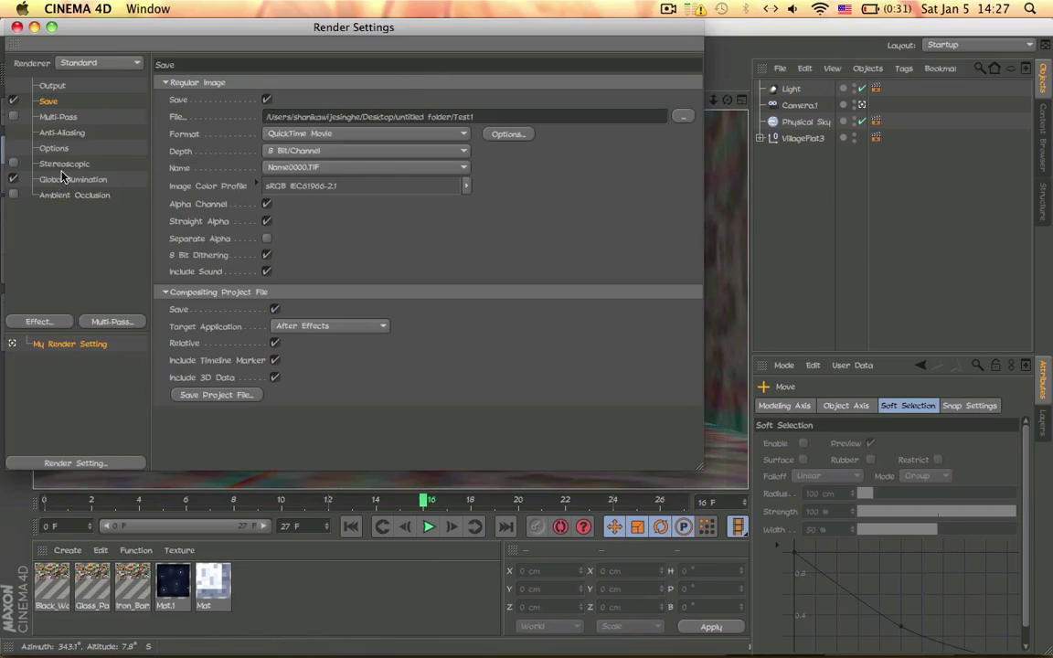
click(51, 87)
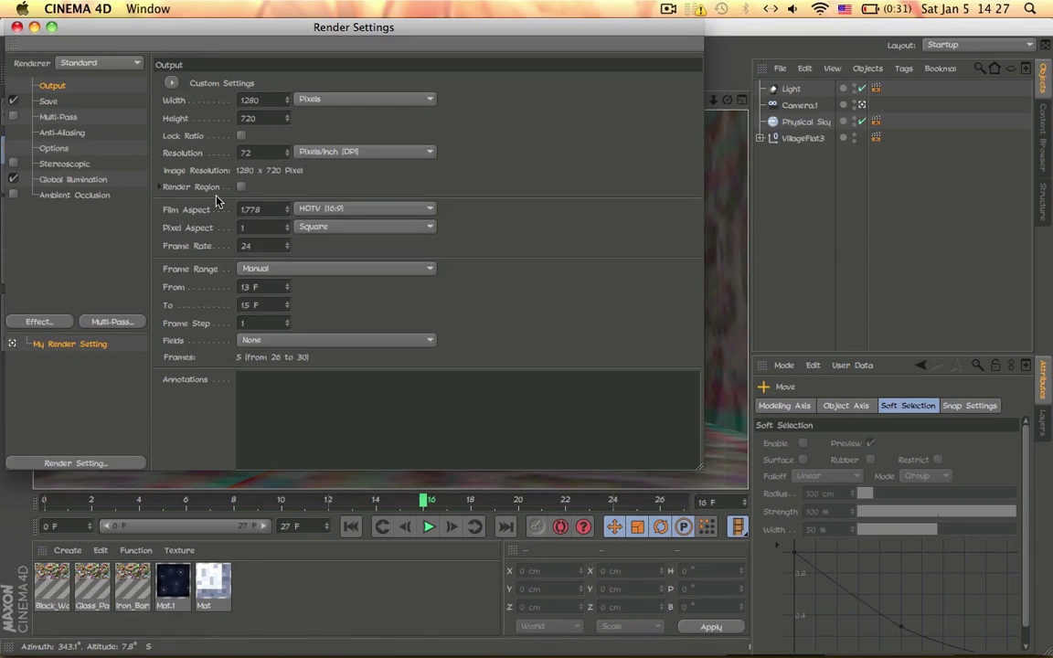
click(50, 102)
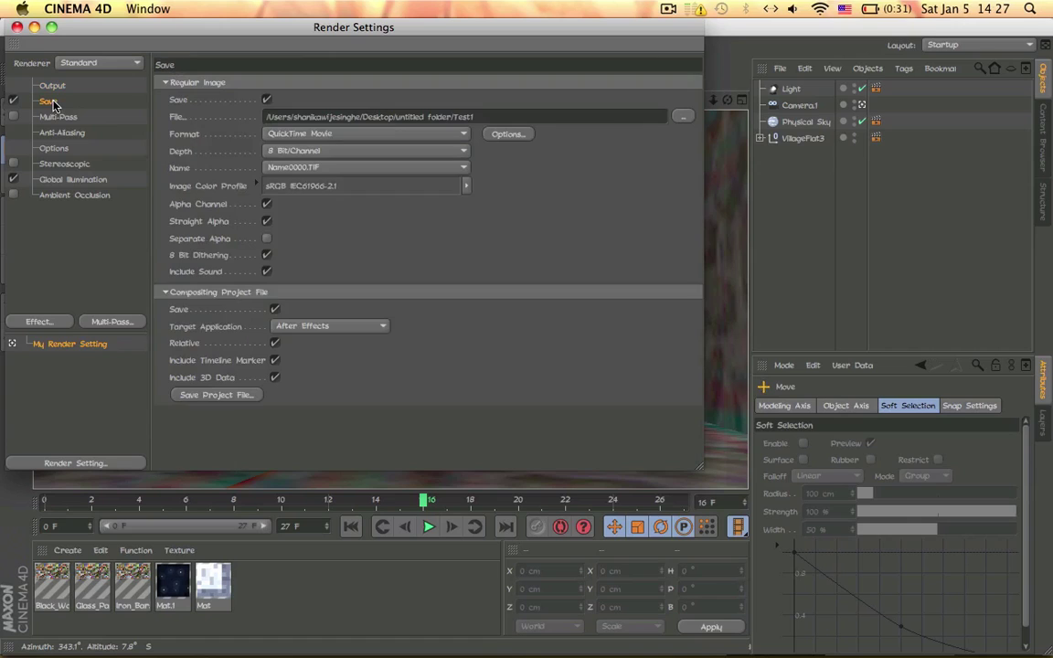
click(331, 136)
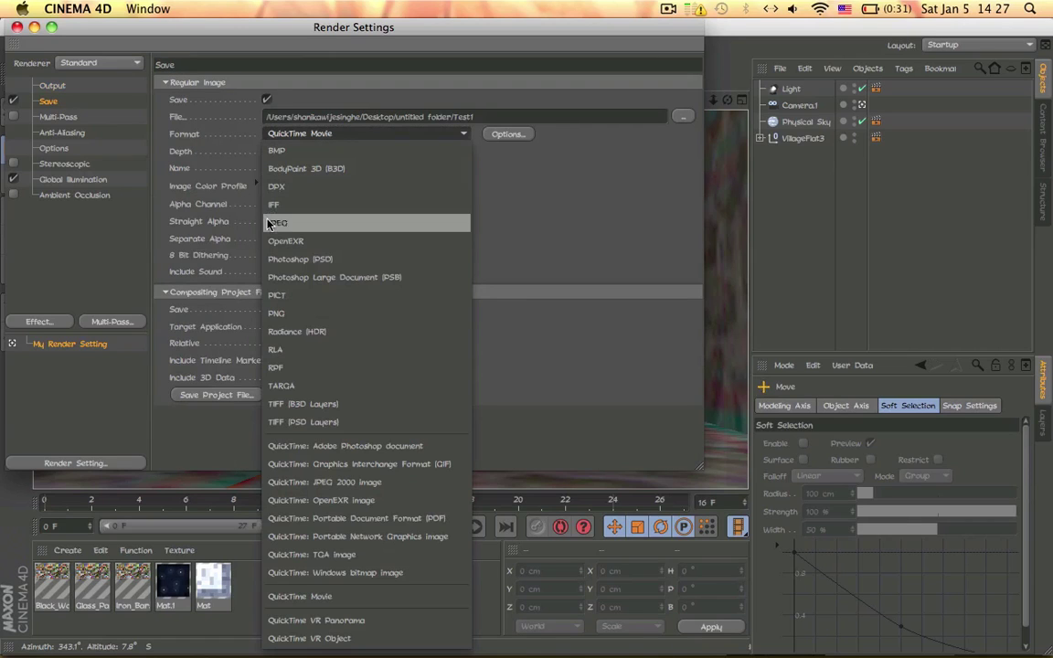
click(283, 311)
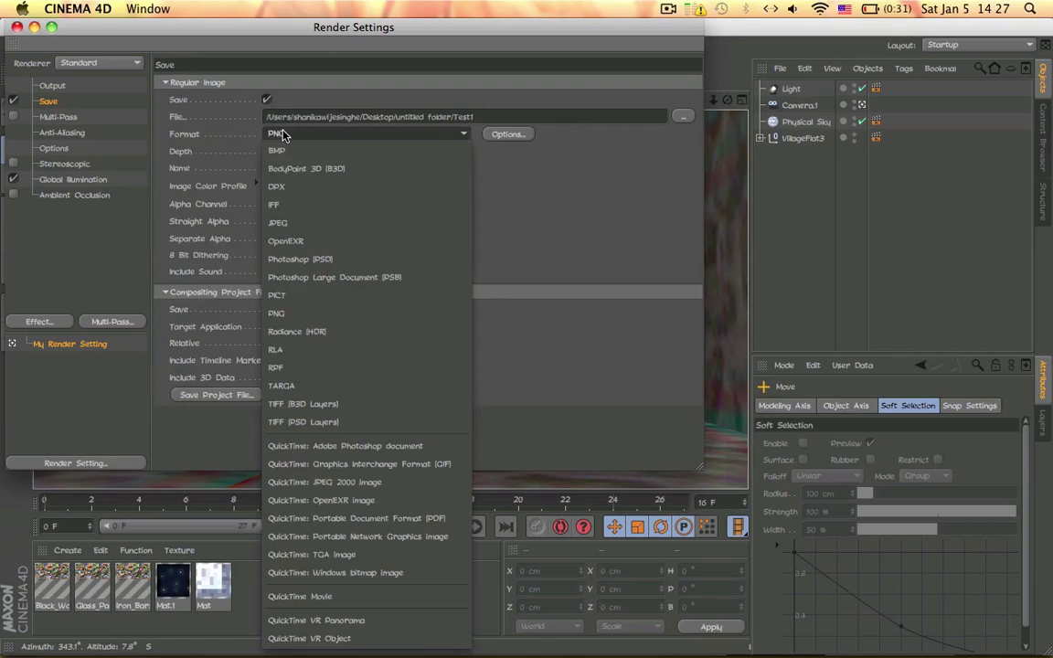
click(290, 368)
click(267, 205)
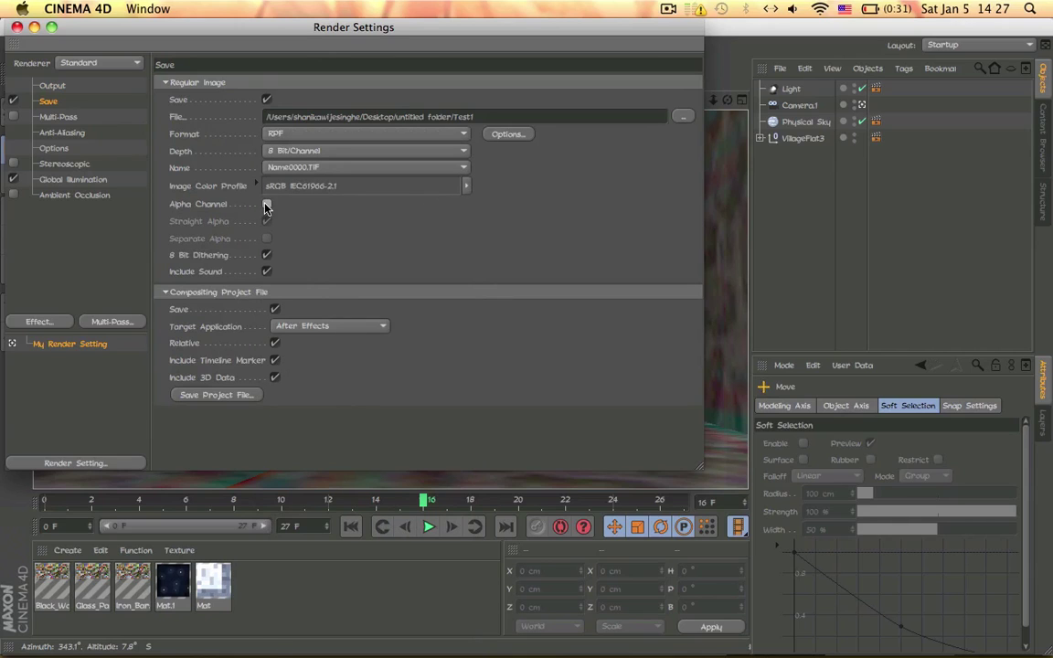
click(267, 205)
click(18, 27)
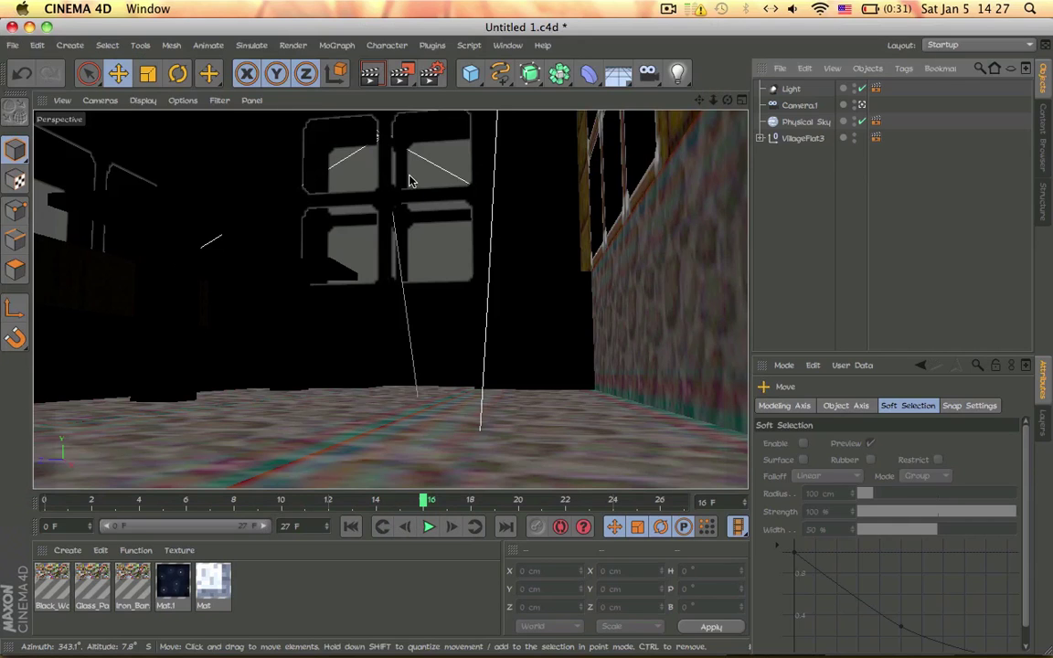
click(431, 173)
click(766, 236)
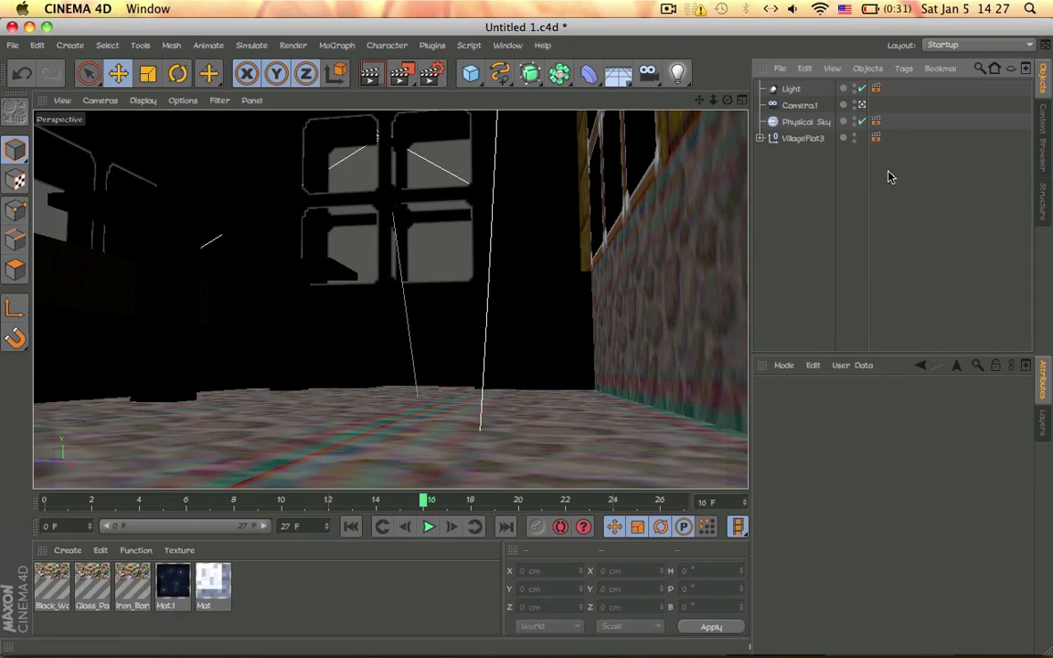
key(F3)
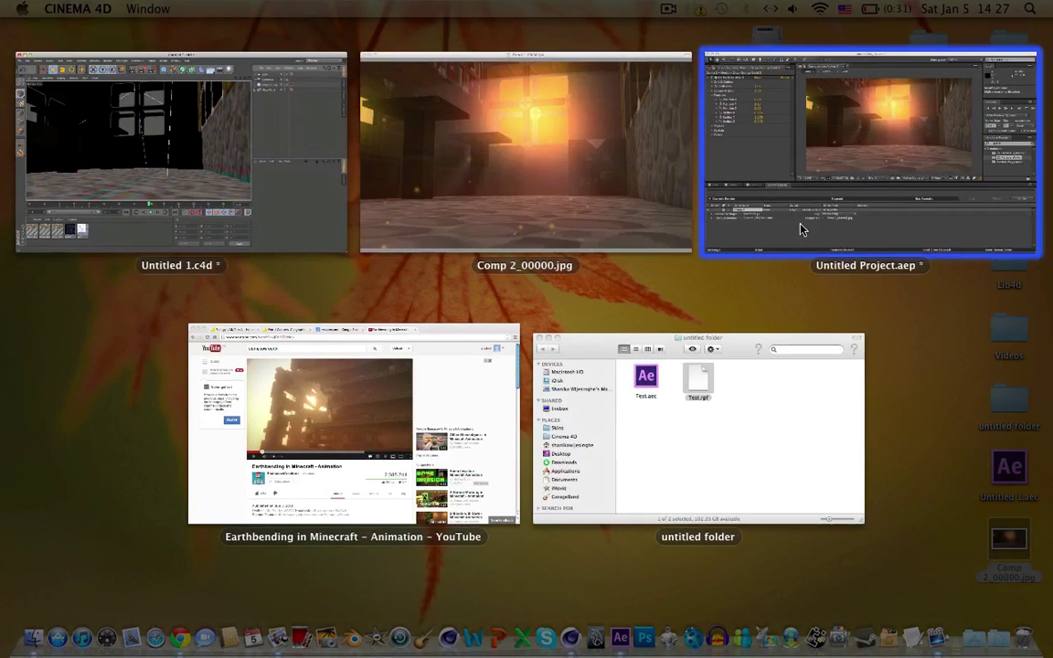
click(207, 188)
Delete the Compositing tag from the Physical Sky and render the Camera.1 view.
click(793, 121)
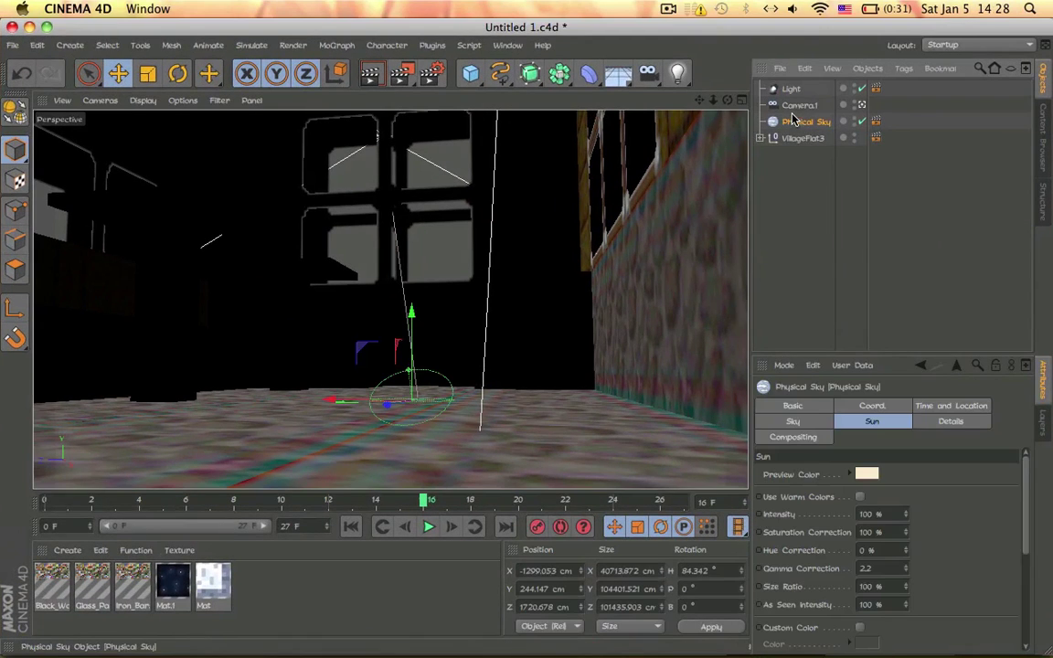
click(799, 105)
click(804, 121)
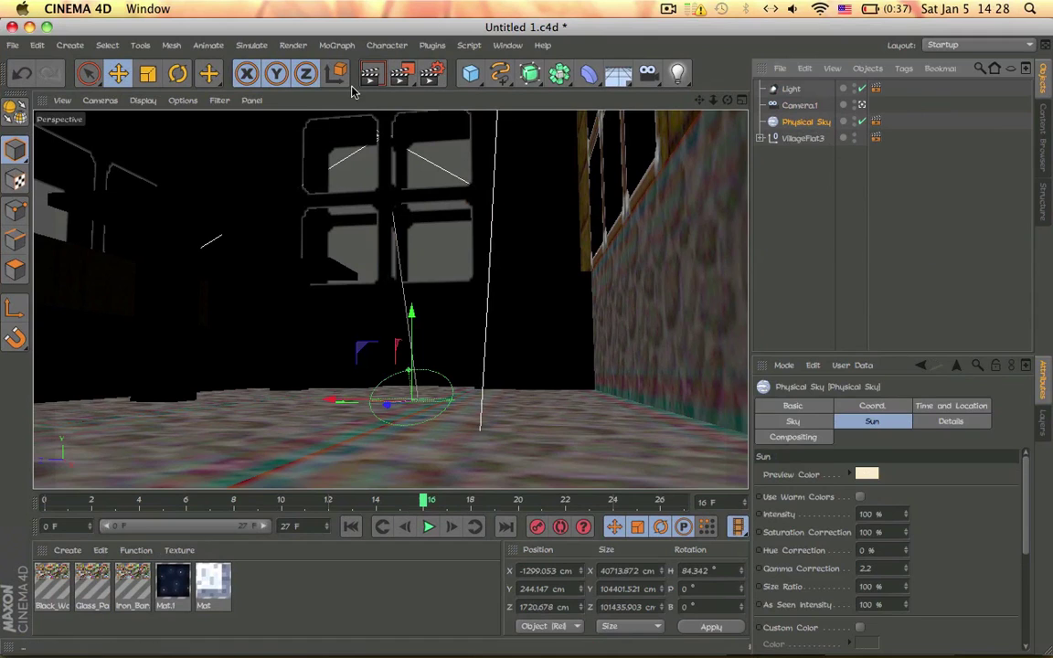
click(875, 121)
key(Delete)
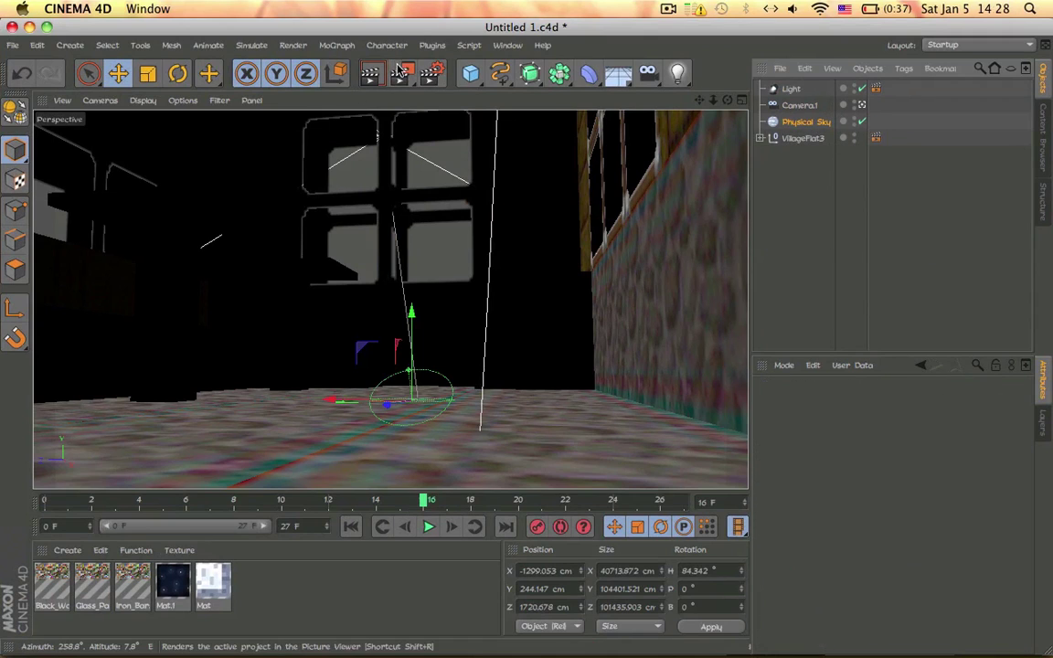
click(437, 77)
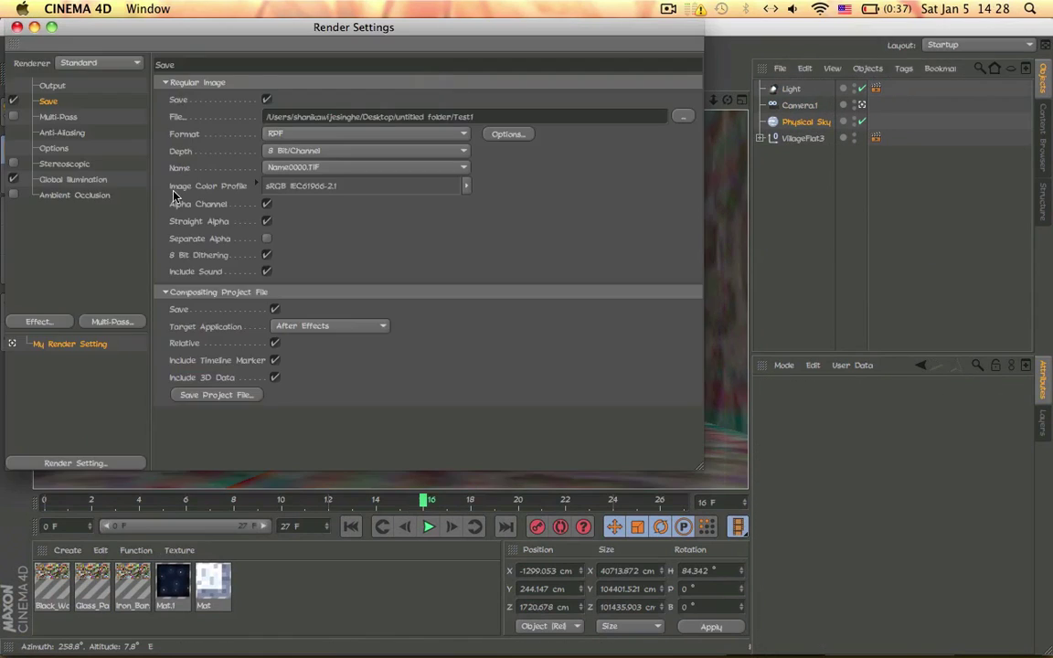
click(16, 27)
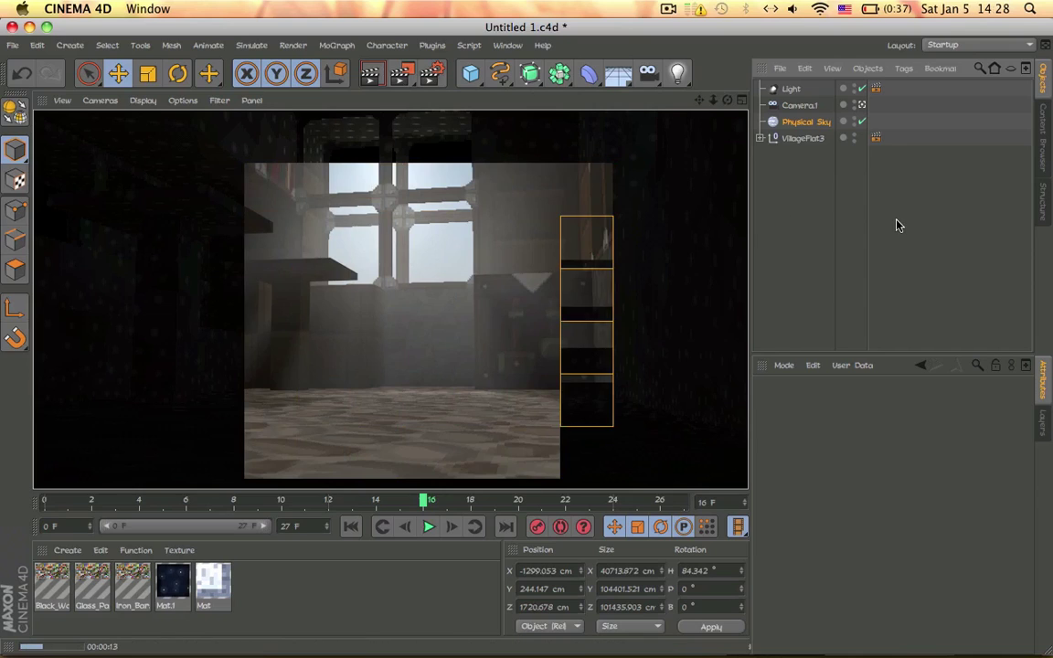
Add a Compositing tag to the Physical Sky and turn off its Seen by Camera option.
right_click(808, 129)
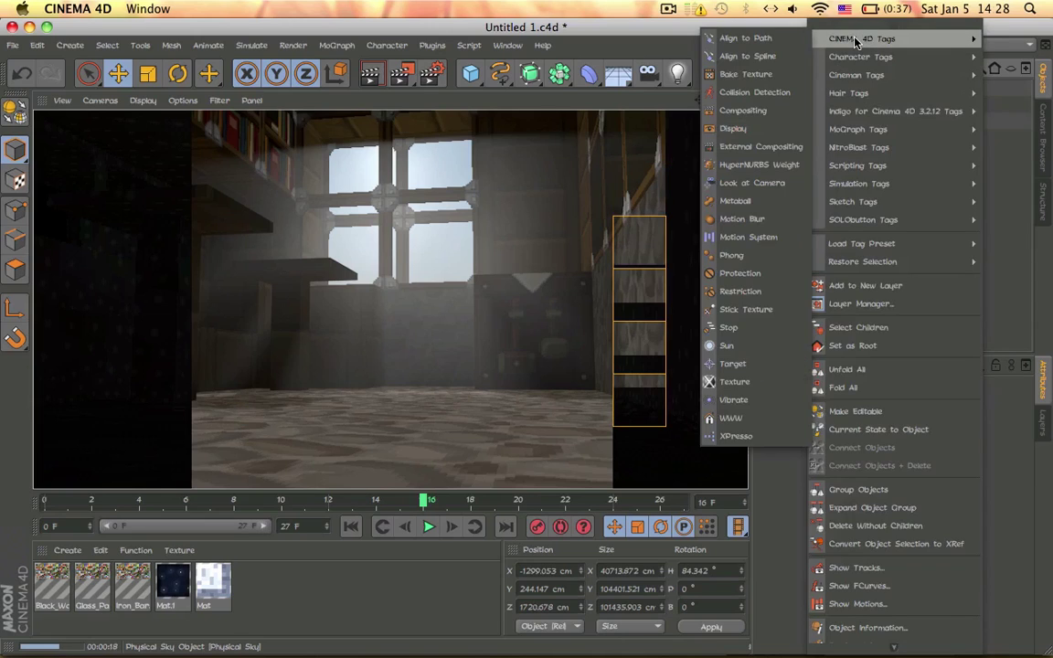
mouse_move(845, 38)
click(748, 109)
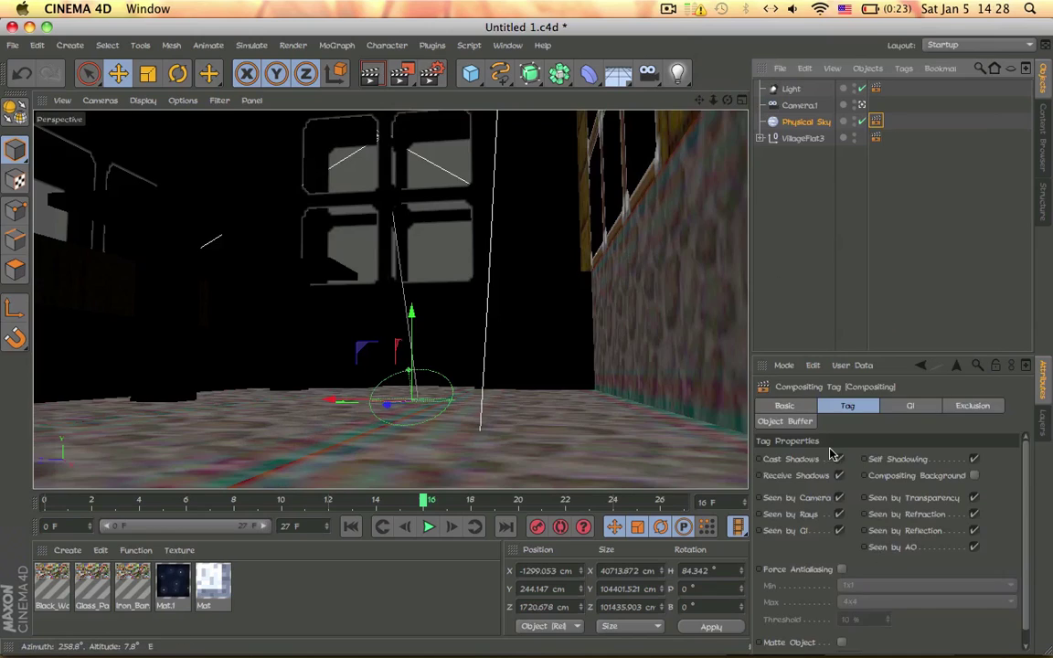
click(839, 498)
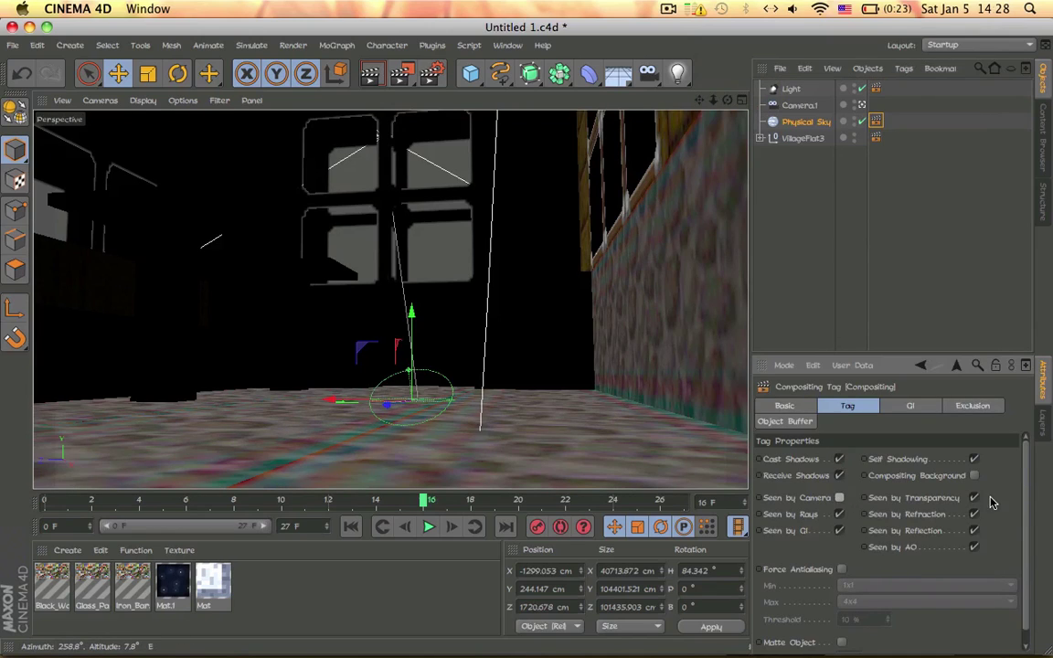
click(402, 224)
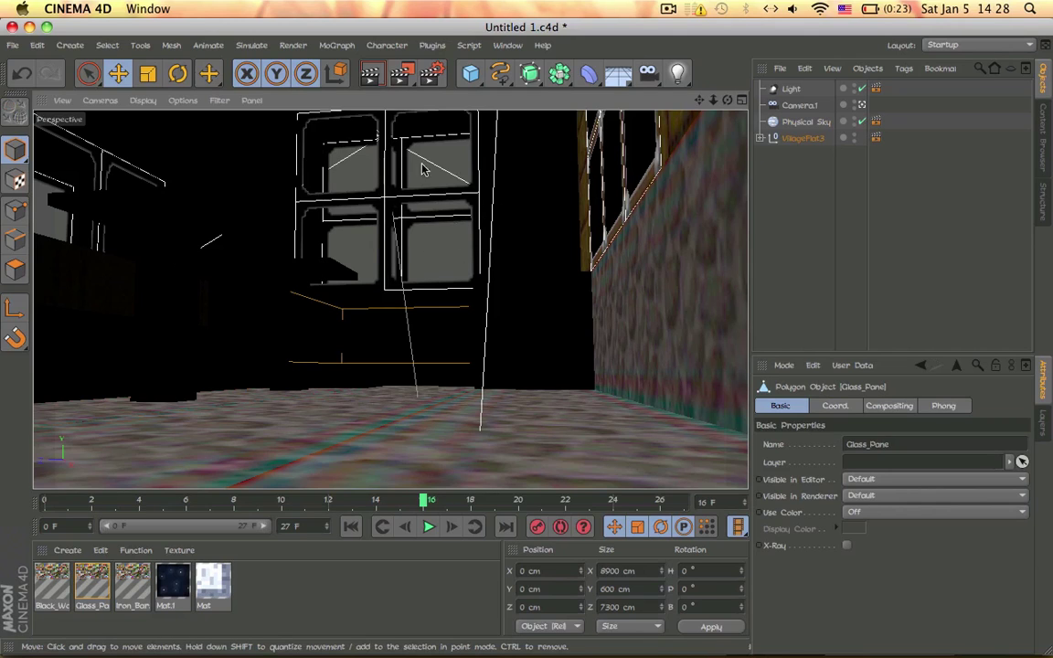
click(799, 294)
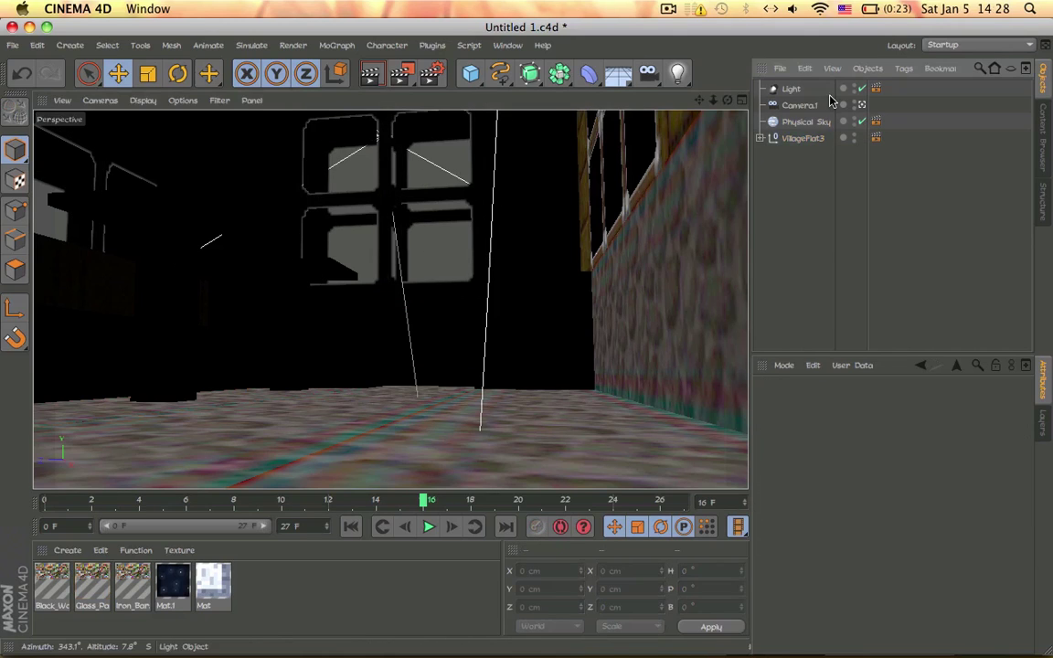
click(809, 138)
click(814, 124)
click(816, 212)
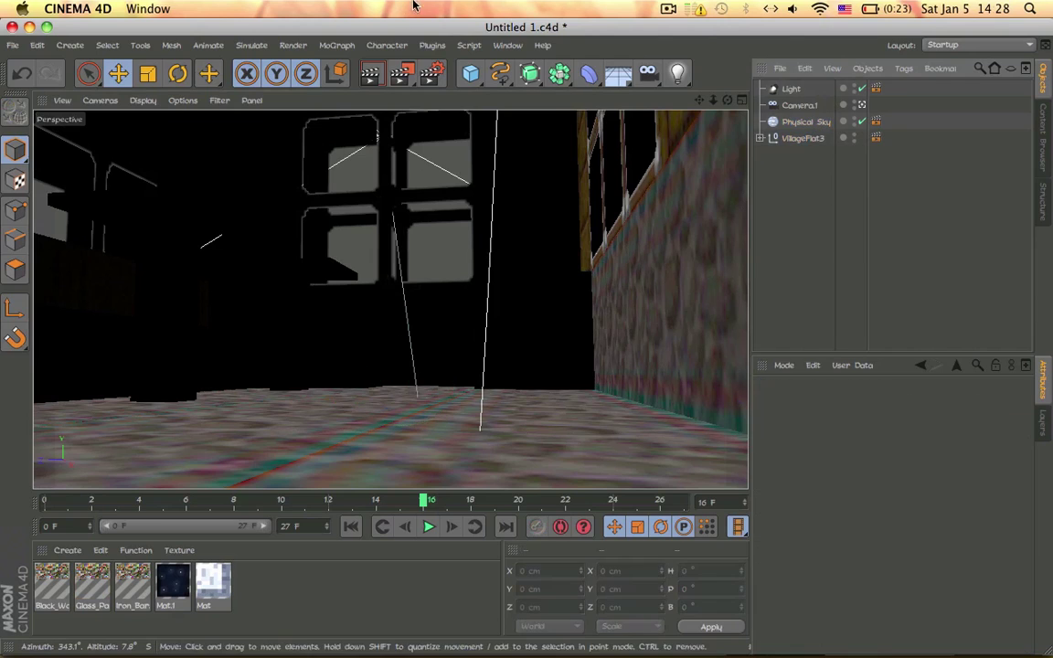
In the render's save settings, turn off Straight Alpha and save the output file as Test1 in untitled folder.
click(432, 73)
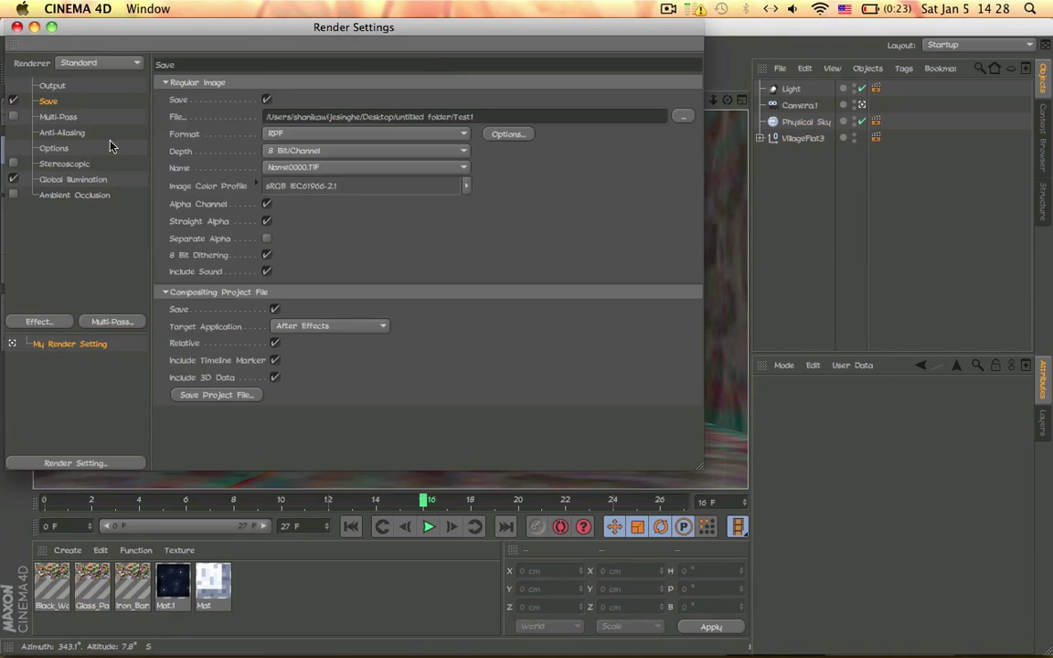
click(267, 220)
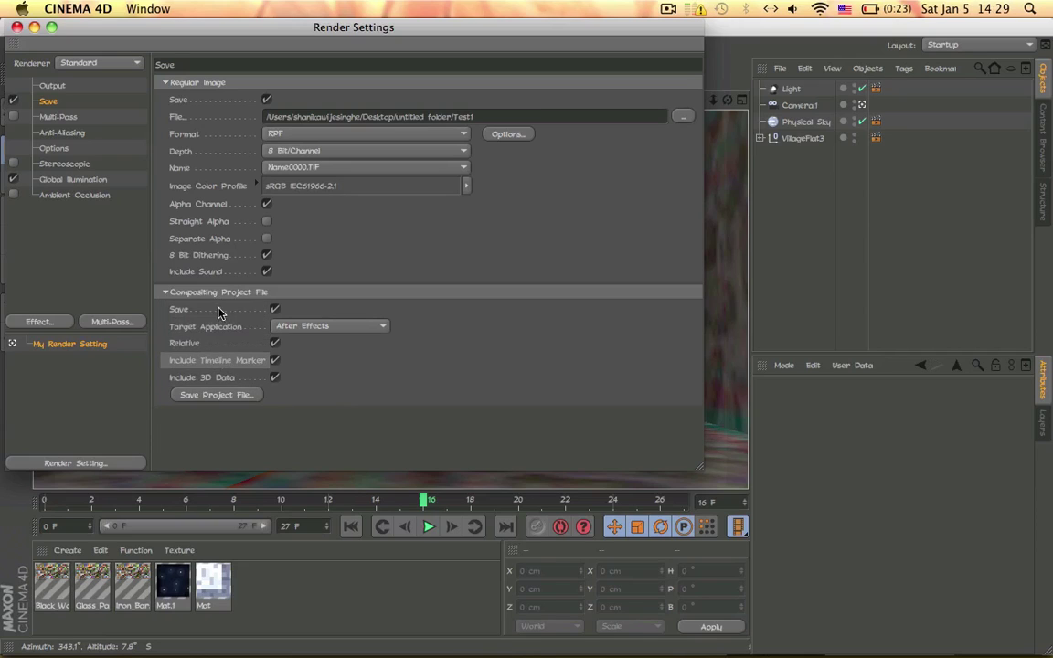
click(258, 292)
click(260, 292)
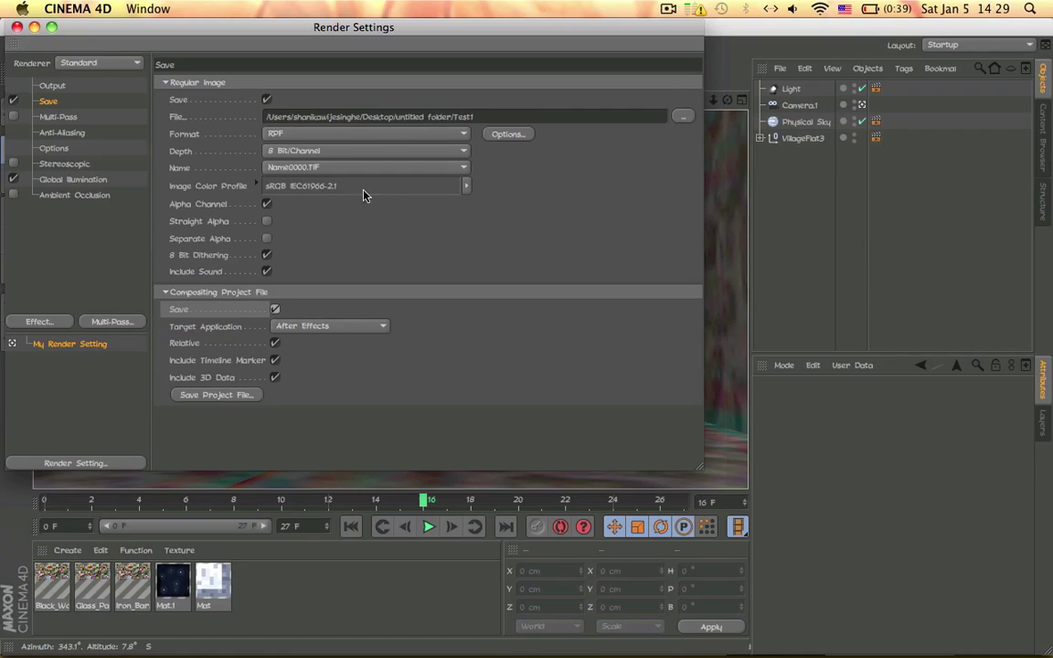
click(687, 117)
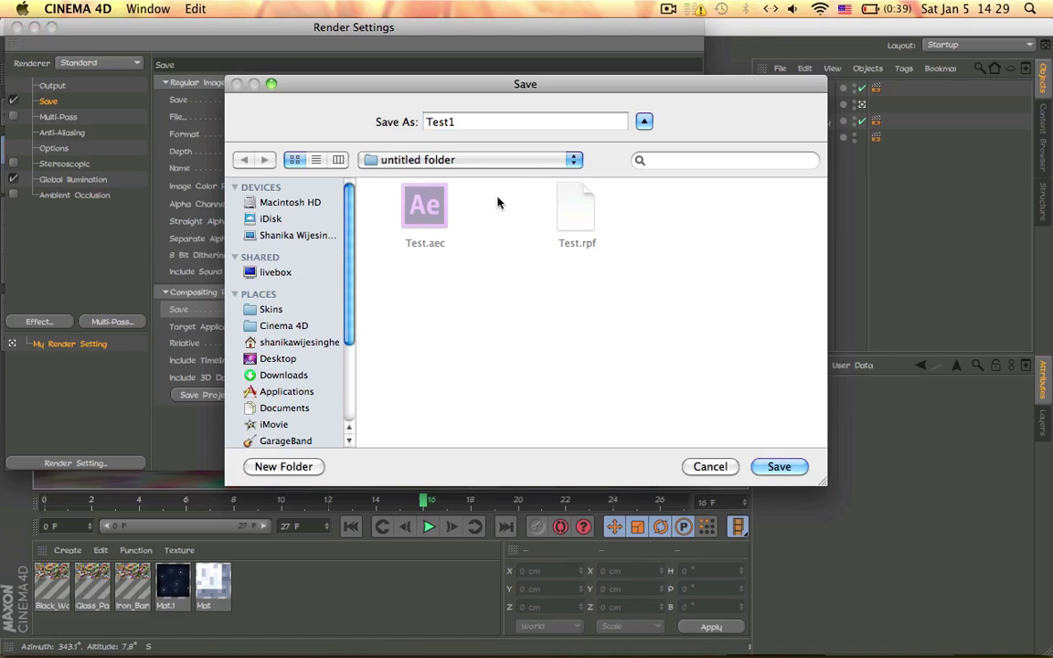
click(779, 466)
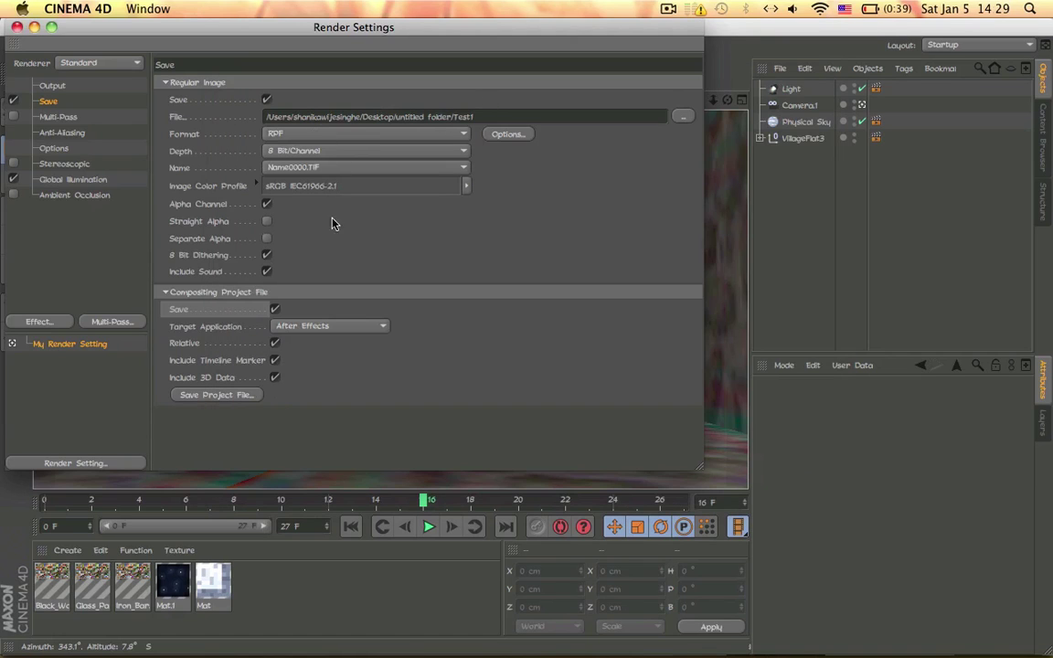
key(F11)
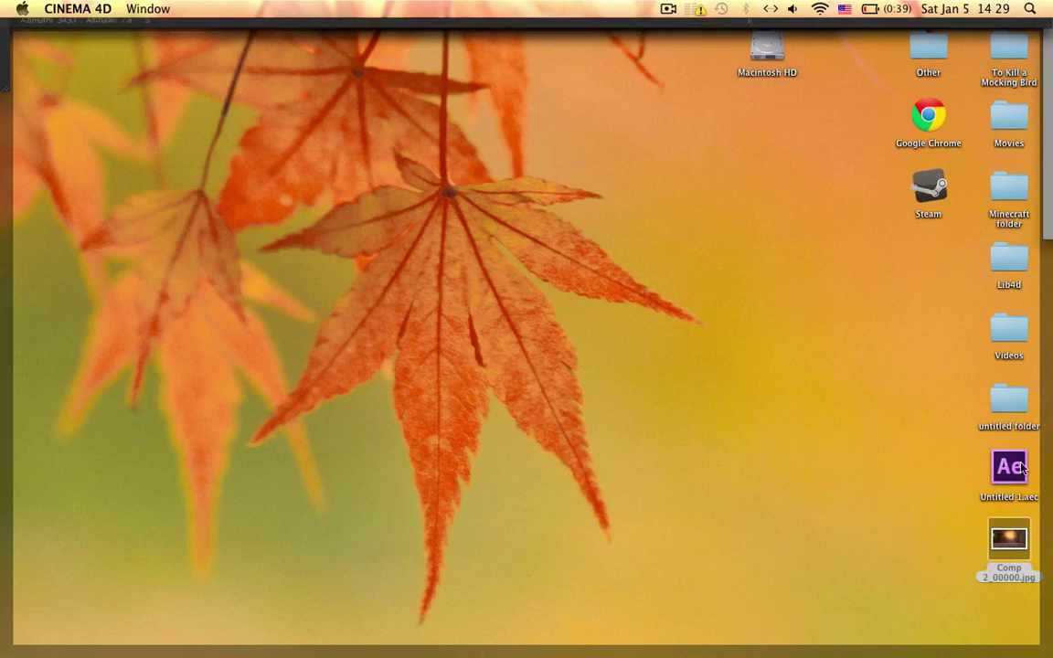
click(1008, 471)
key(F11)
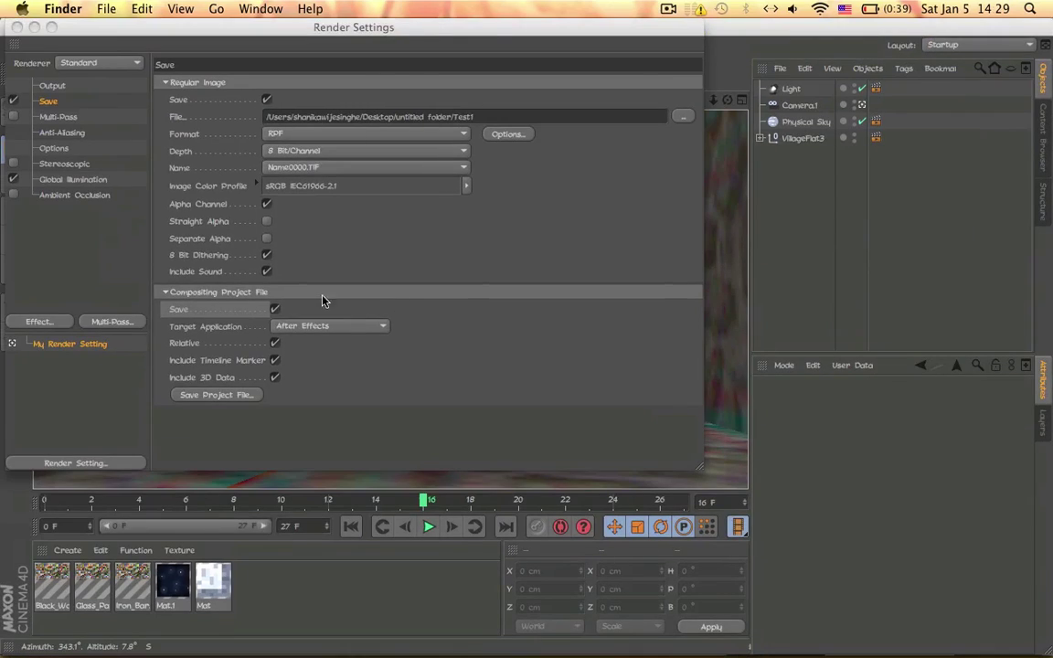
key(F9)
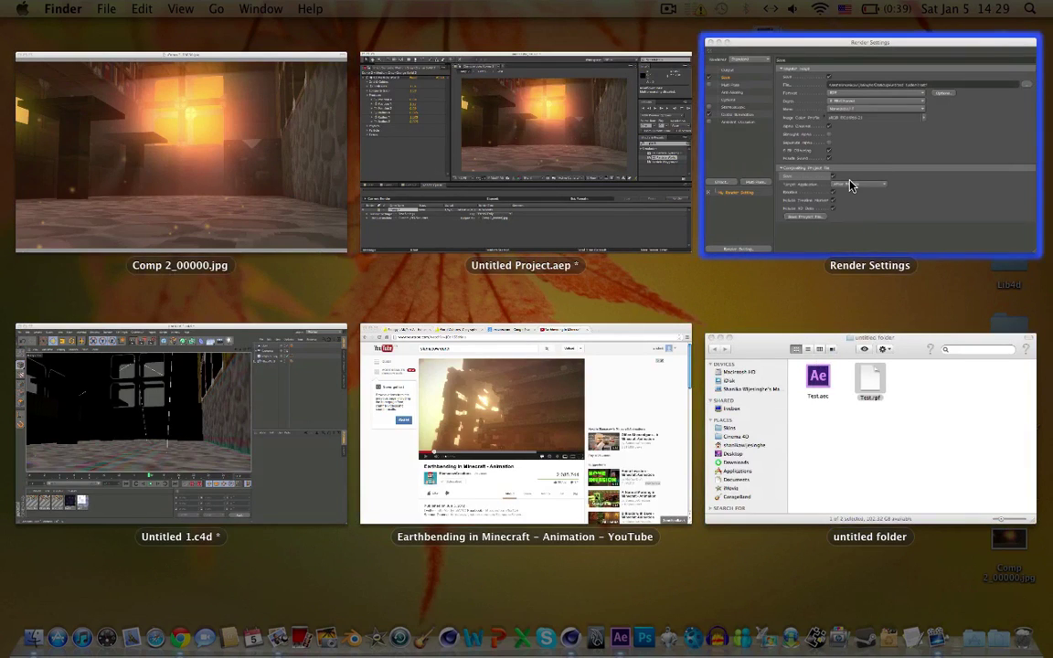
click(283, 404)
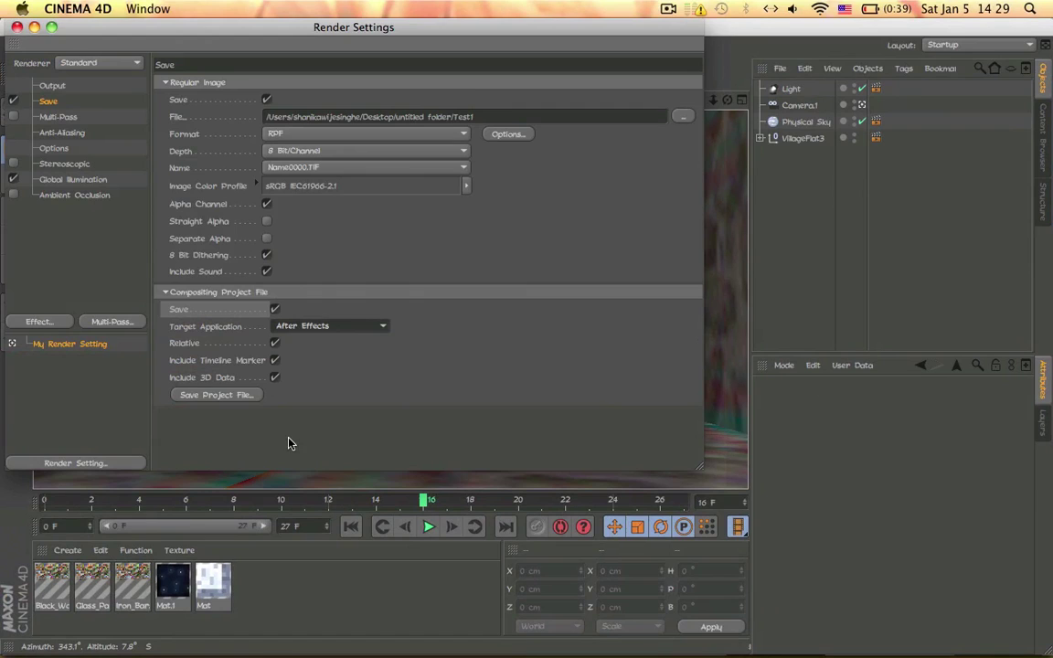
Review the Save, Global Illumination, Multi-Pass, Anti-Aliasing, Stereoscopic and Ambient Occlusion render settings, and close the render settings.
click(238, 85)
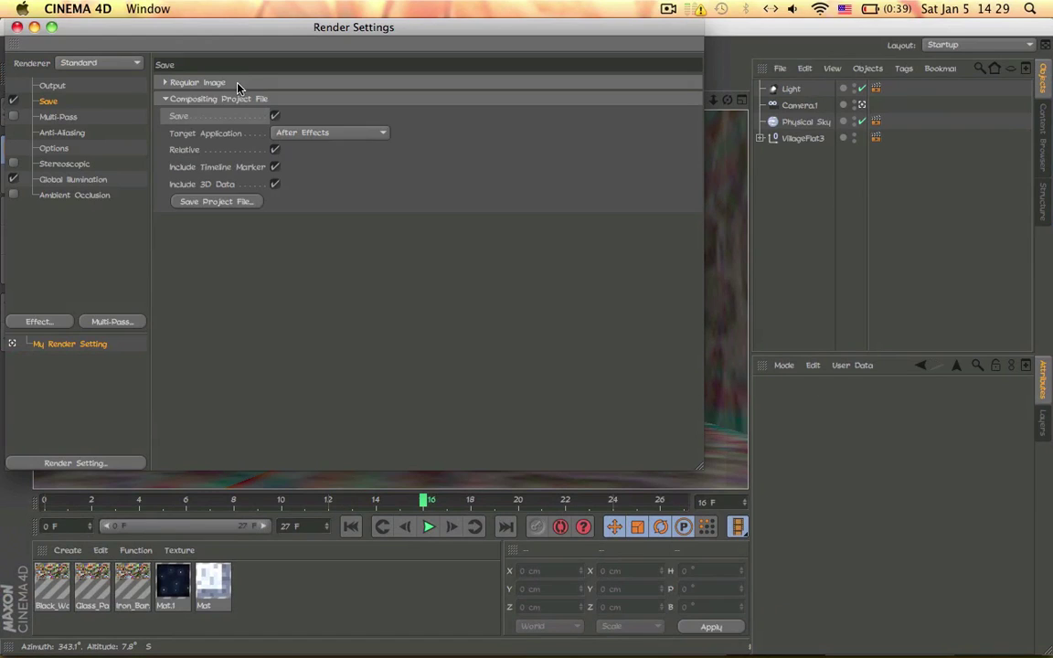
click(237, 101)
click(236, 84)
click(257, 292)
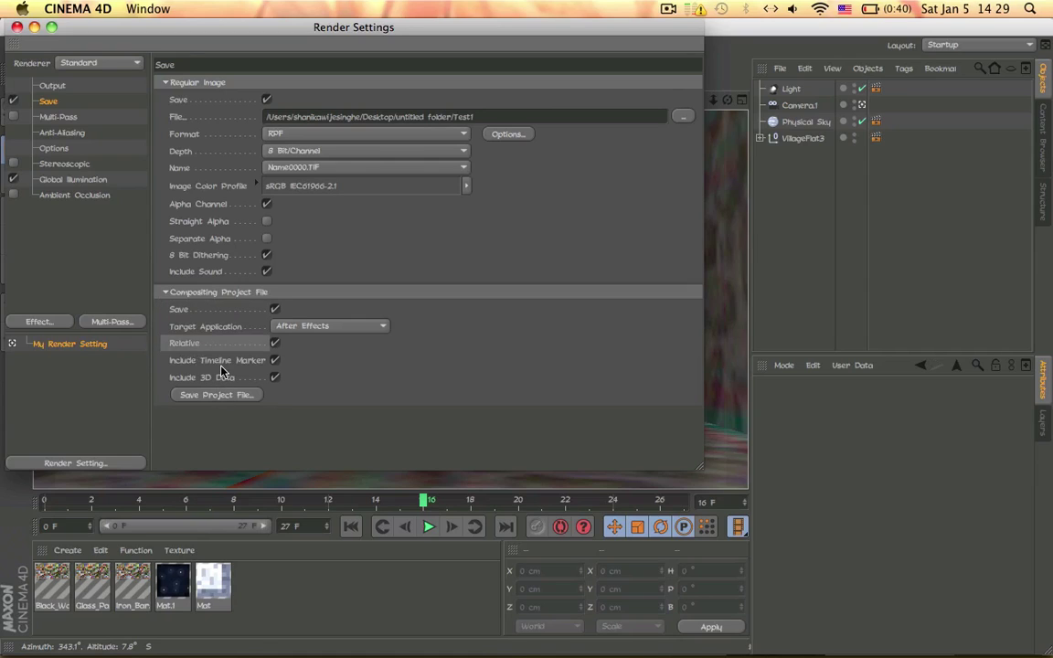
click(73, 180)
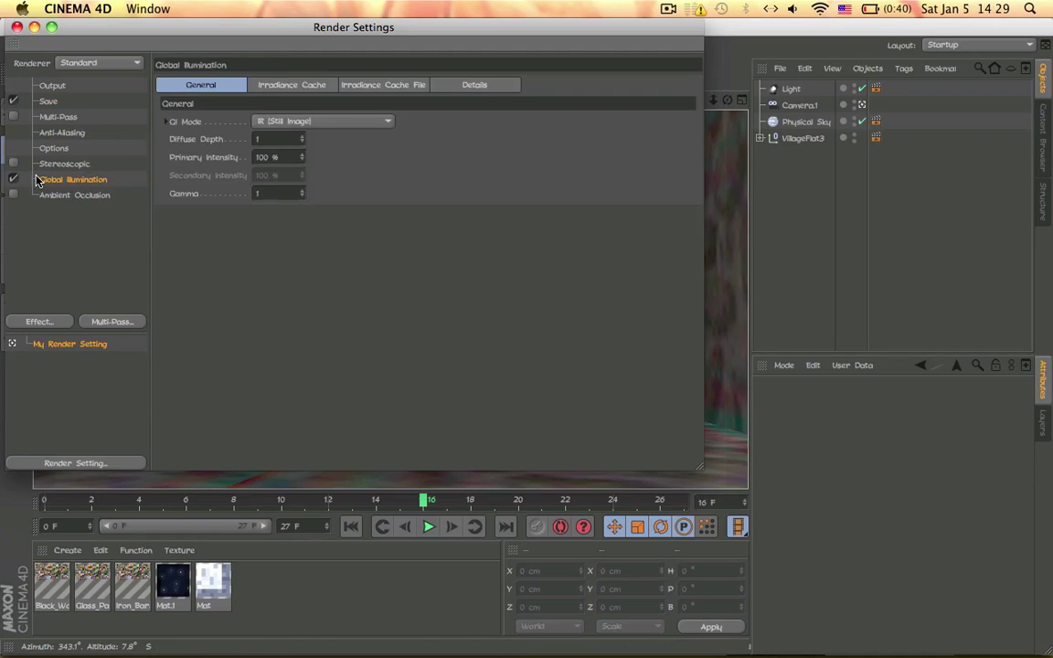
click(64, 117)
click(64, 133)
click(64, 164)
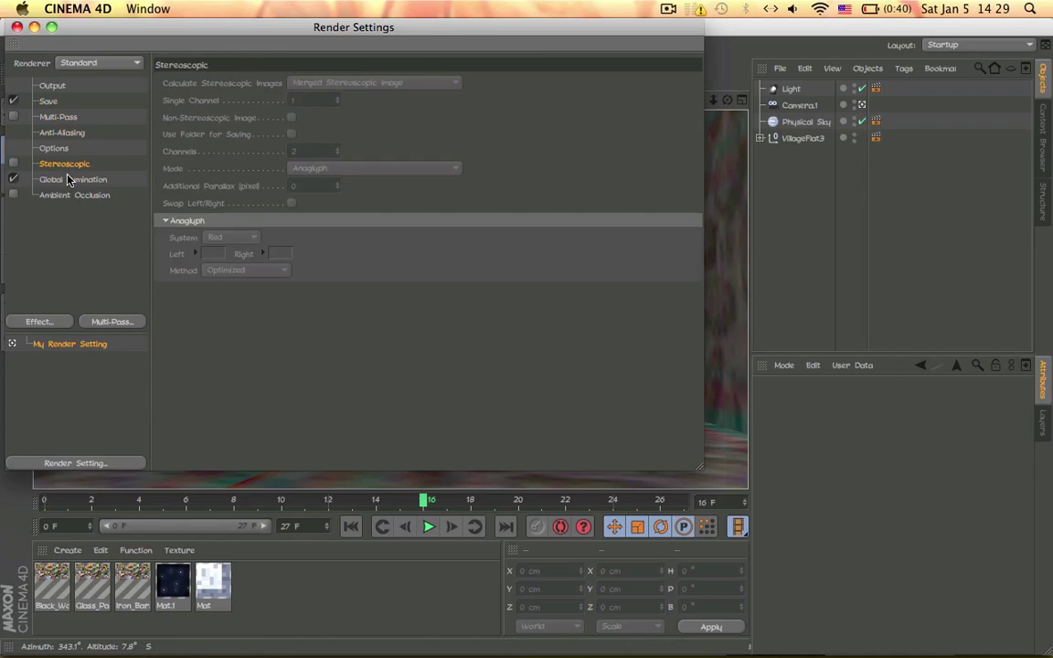
click(69, 180)
click(68, 195)
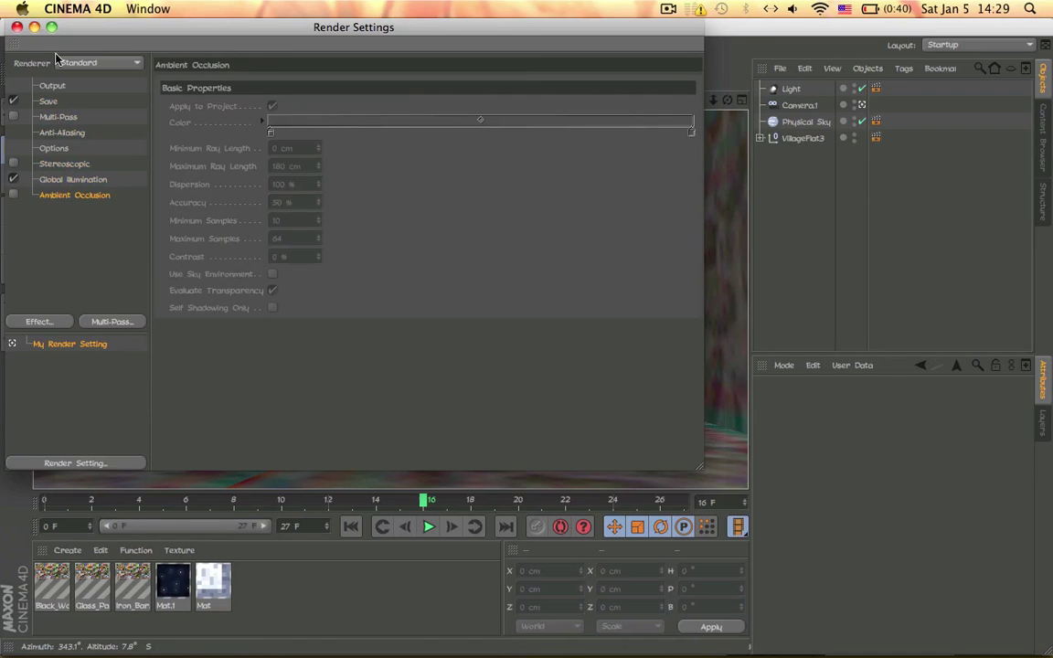
click(16, 27)
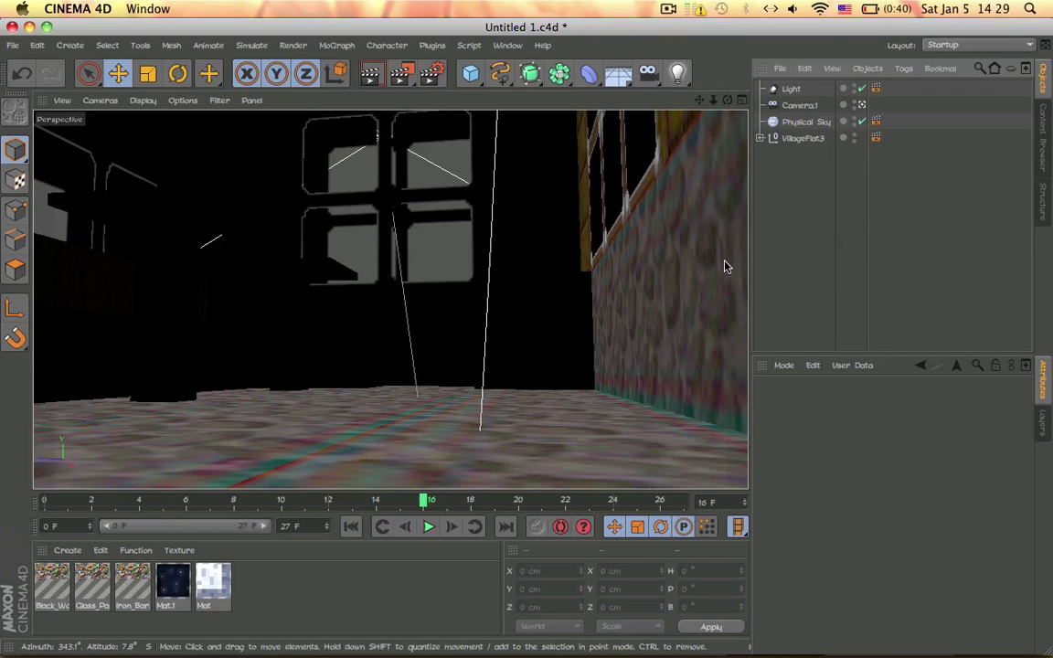
Switch to After Effects and start a new project, discarding the changes to Untitled Project.aep.
key(F3)
click(796, 181)
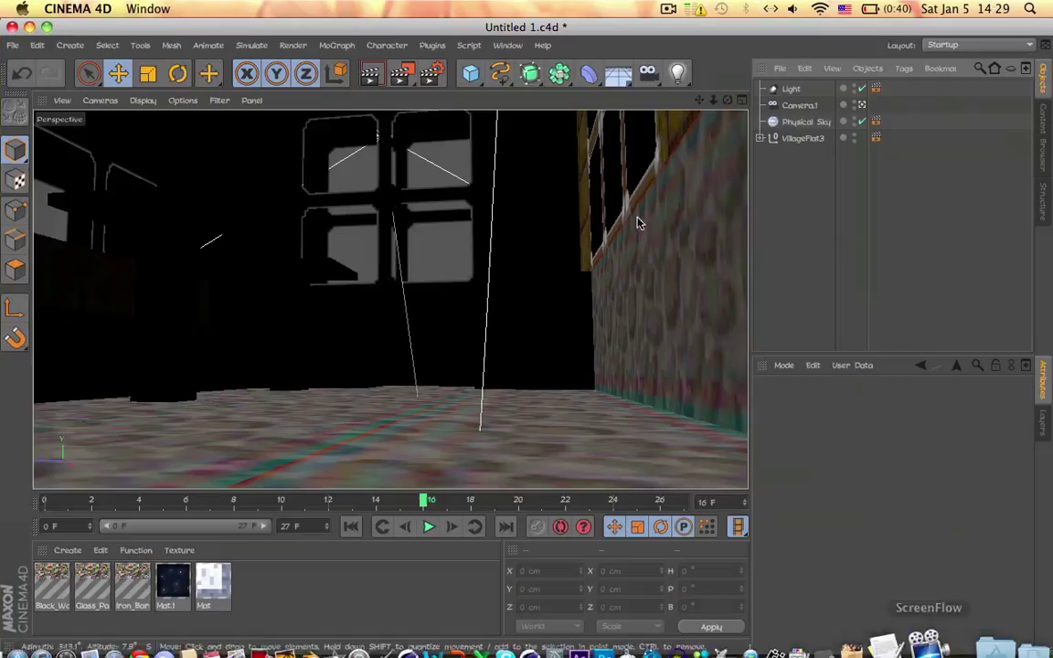
key(F3)
click(754, 144)
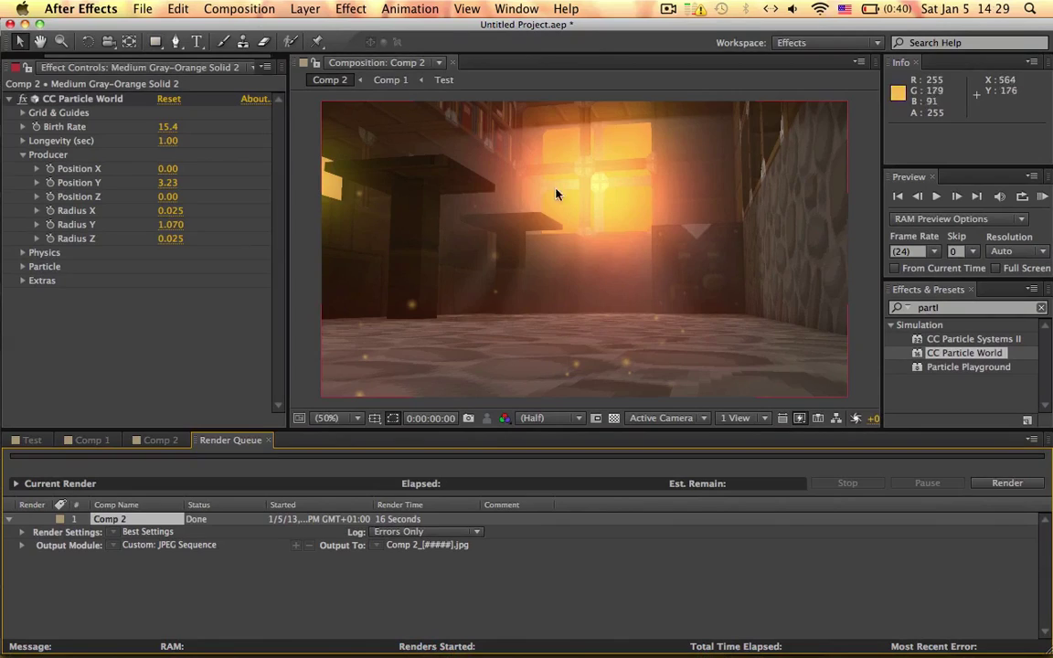
key(F3)
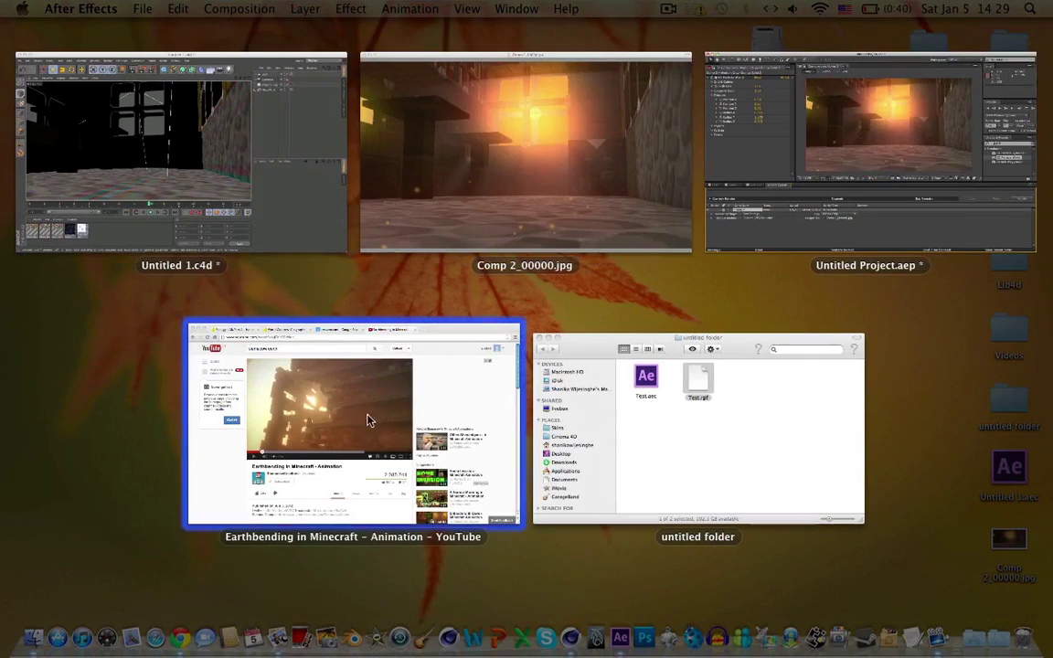
click(792, 223)
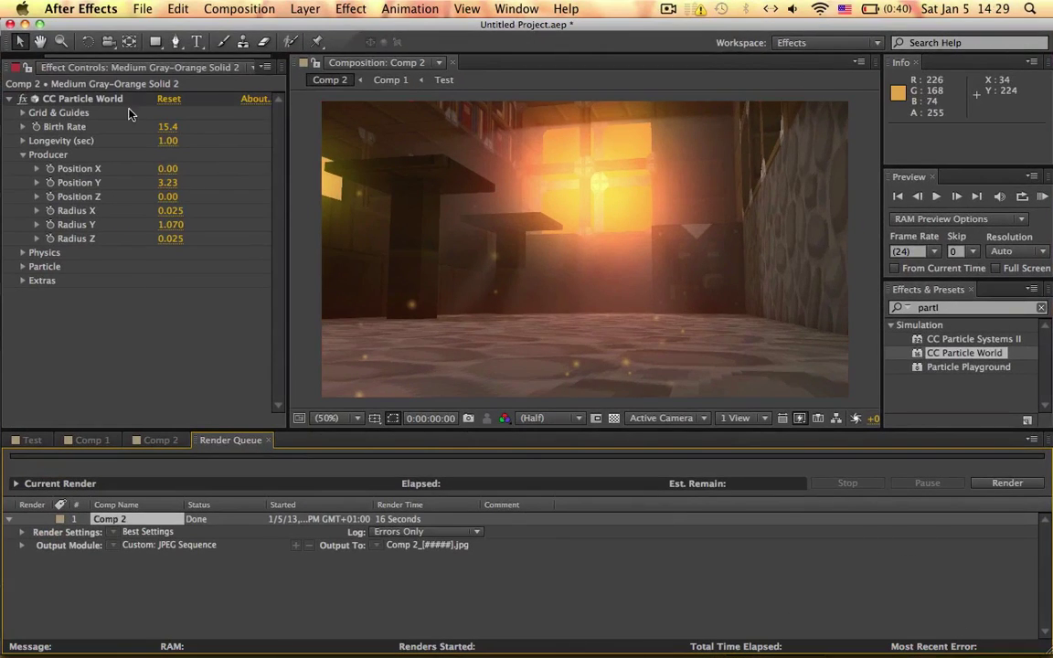
click(238, 10)
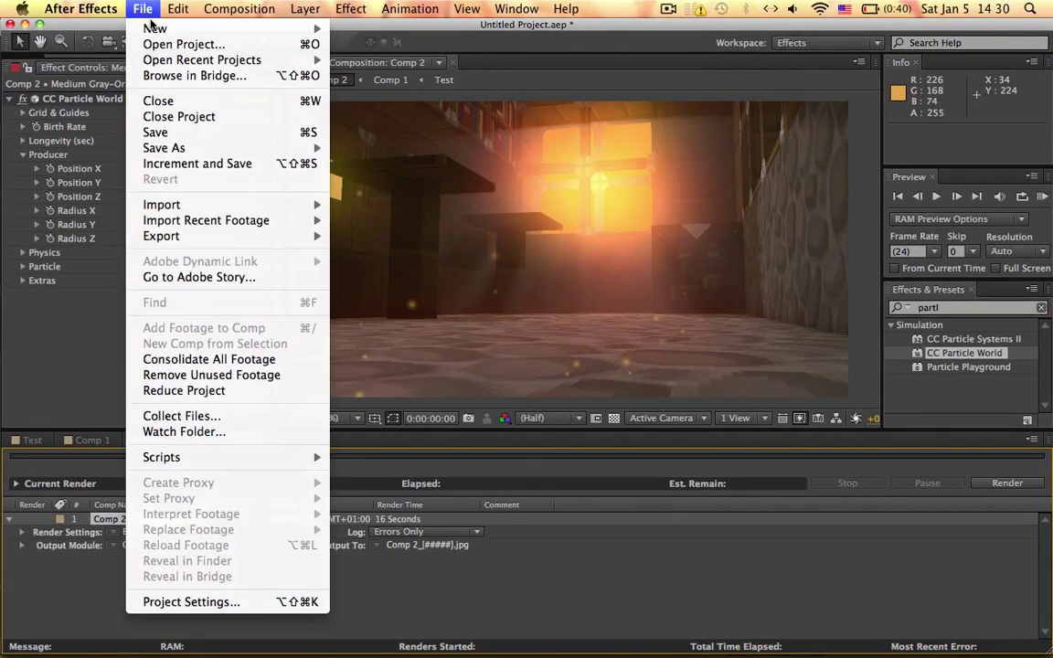
mouse_move(139, 29)
click(418, 33)
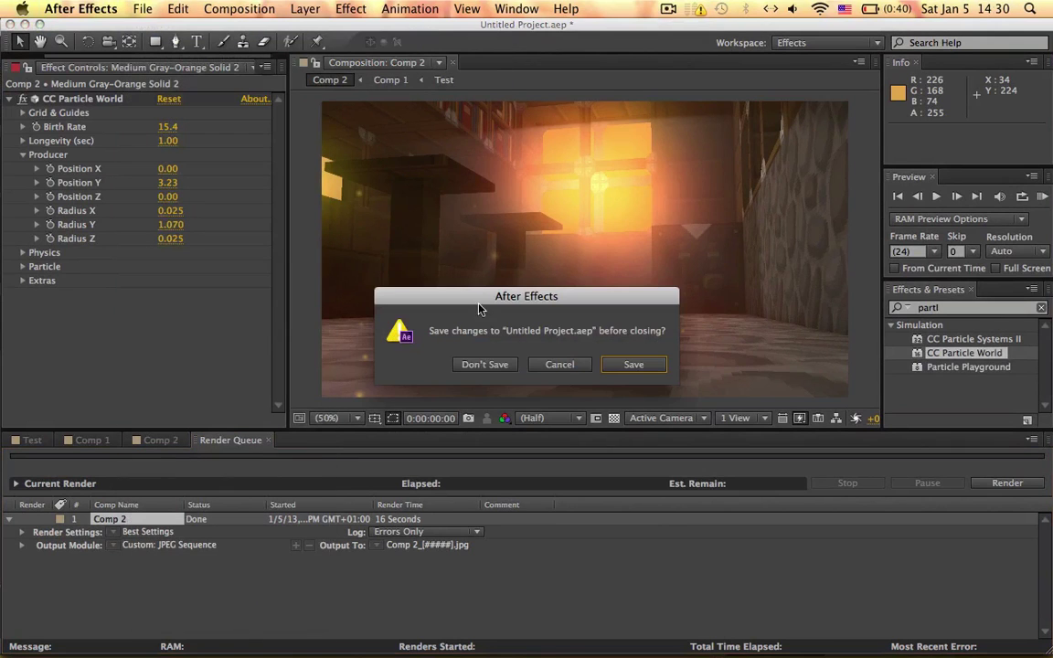
click(484, 364)
Open the untitled folder on the desktop and inspect its Test.aec and Test.rpf files.
key(super+h)
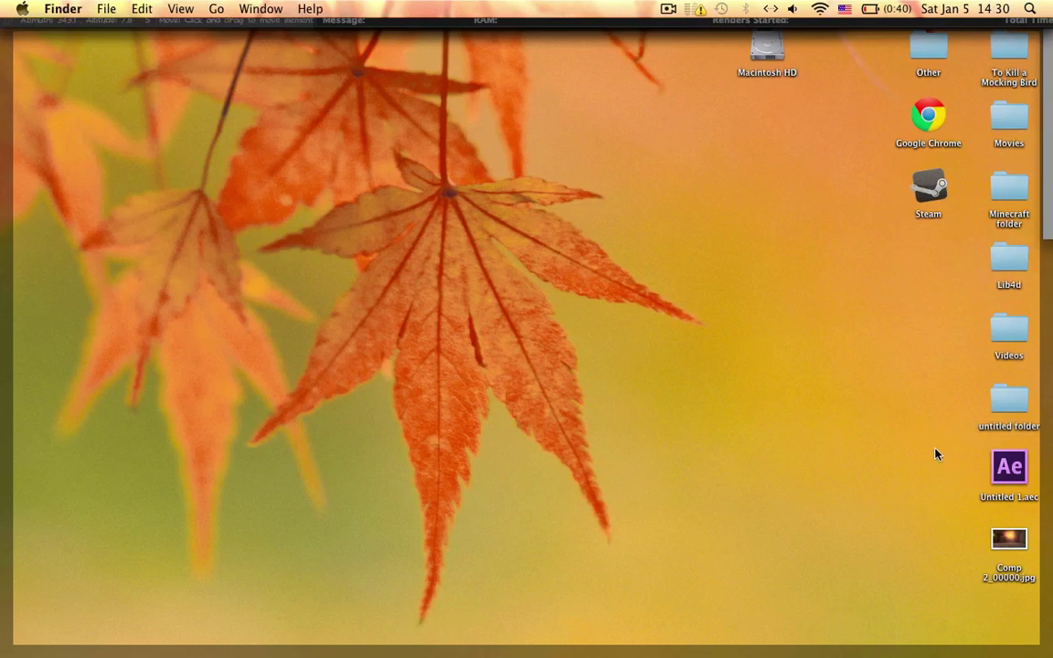
double_click(1009, 399)
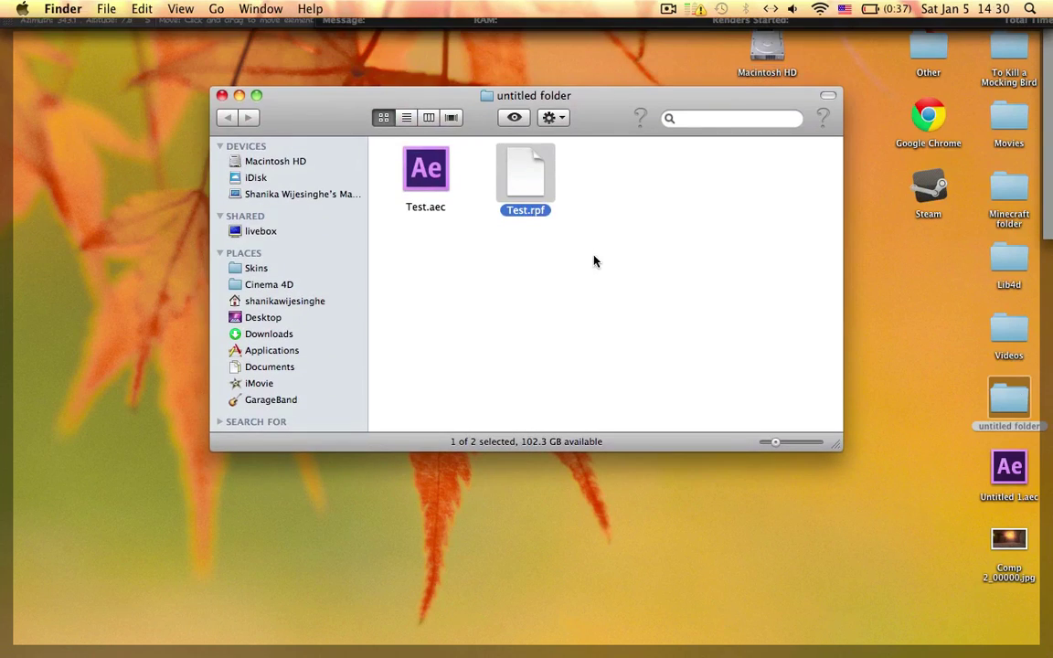
click(483, 258)
click(410, 166)
click(516, 169)
click(494, 263)
Try to open Test.aec from the untitled folder with Adobe After Effects CS6.
click(423, 171)
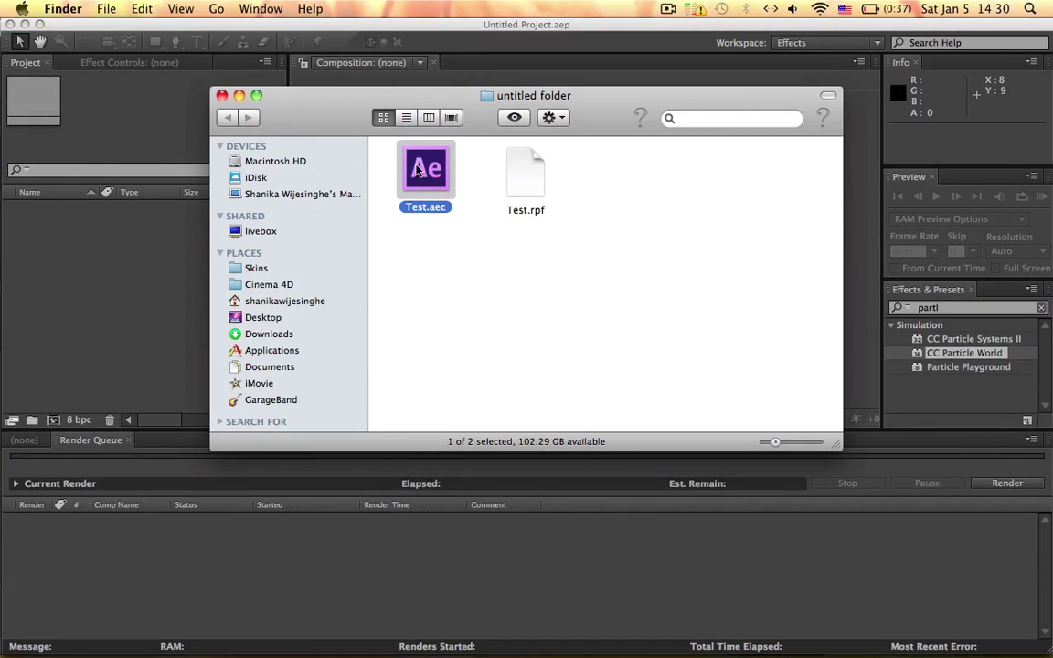
right_click(418, 166)
mouse_move(469, 187)
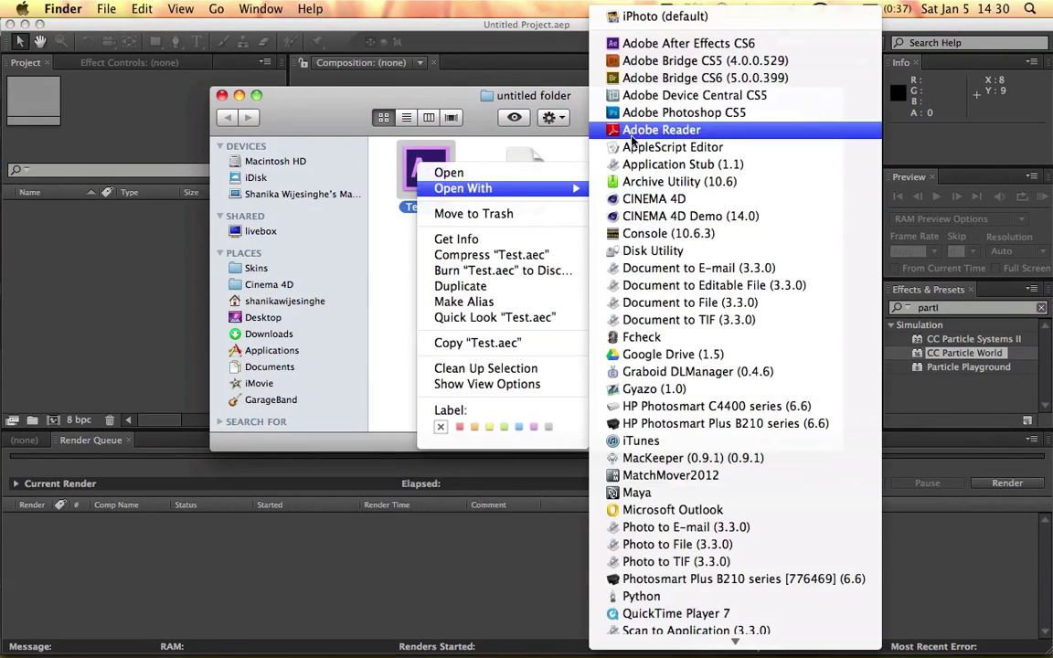
click(564, 40)
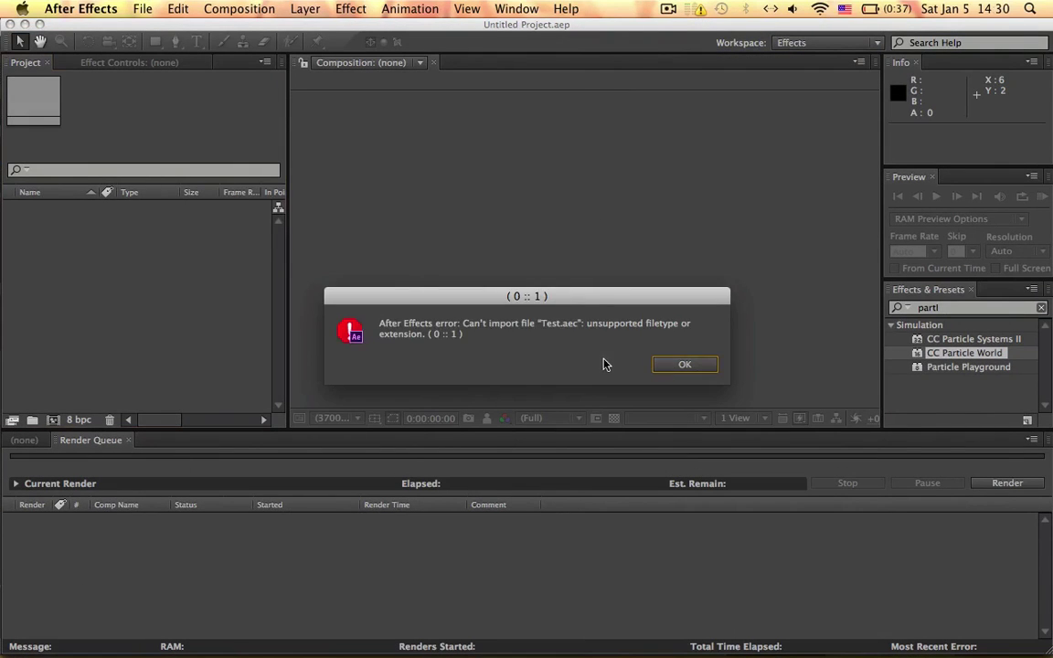
click(684, 364)
Import Test.rpf from the untitled folder into the After Effects project and create a composition from it.
key(F3)
click(645, 445)
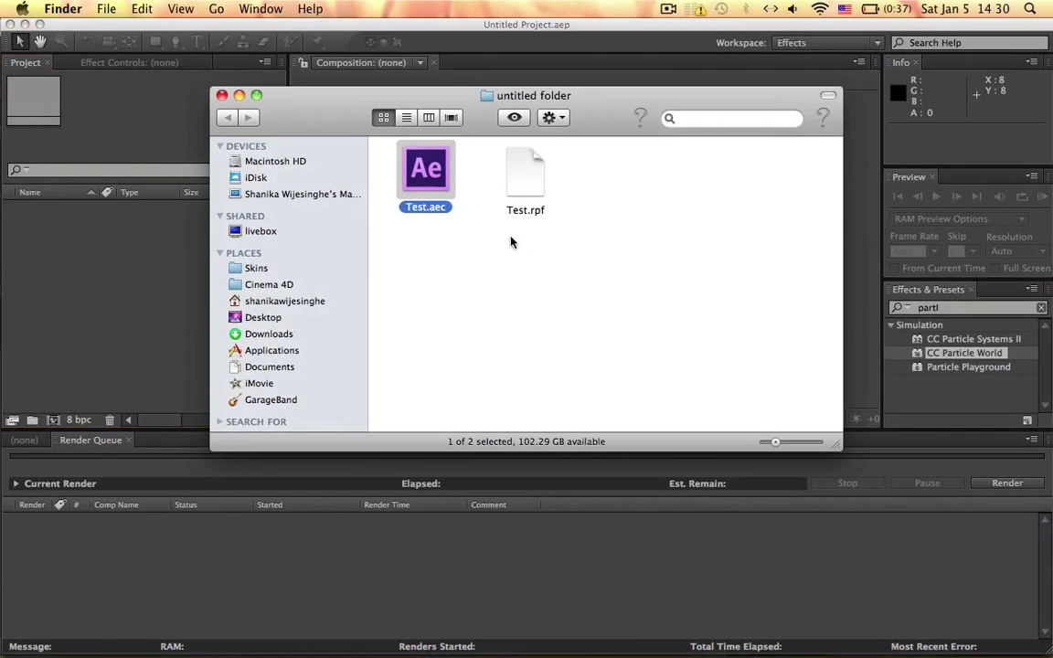
click(536, 175)
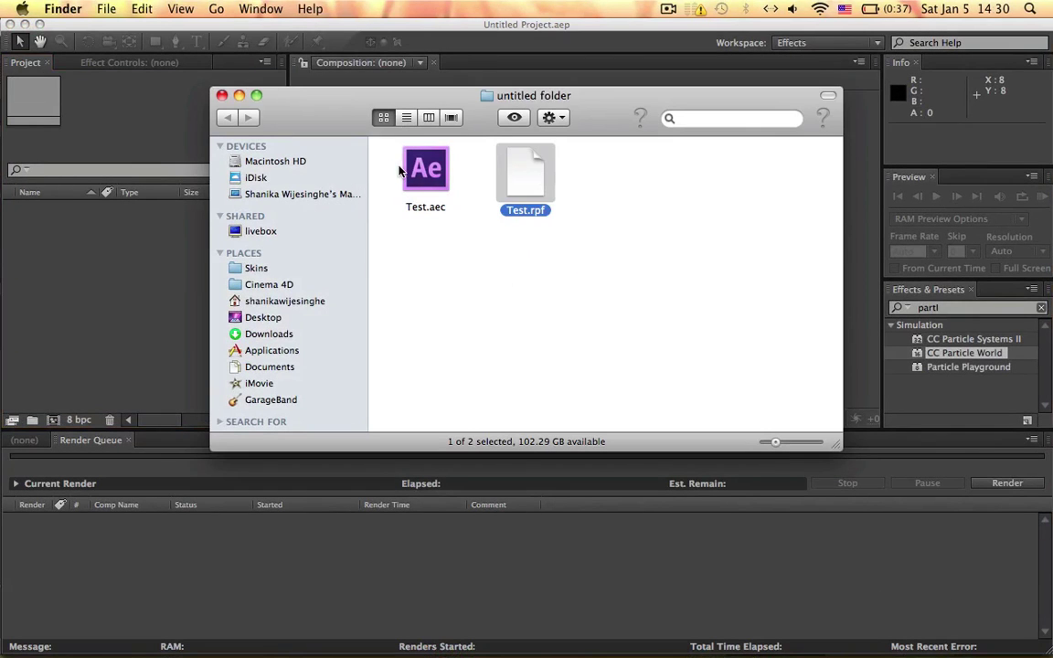
click(561, 167)
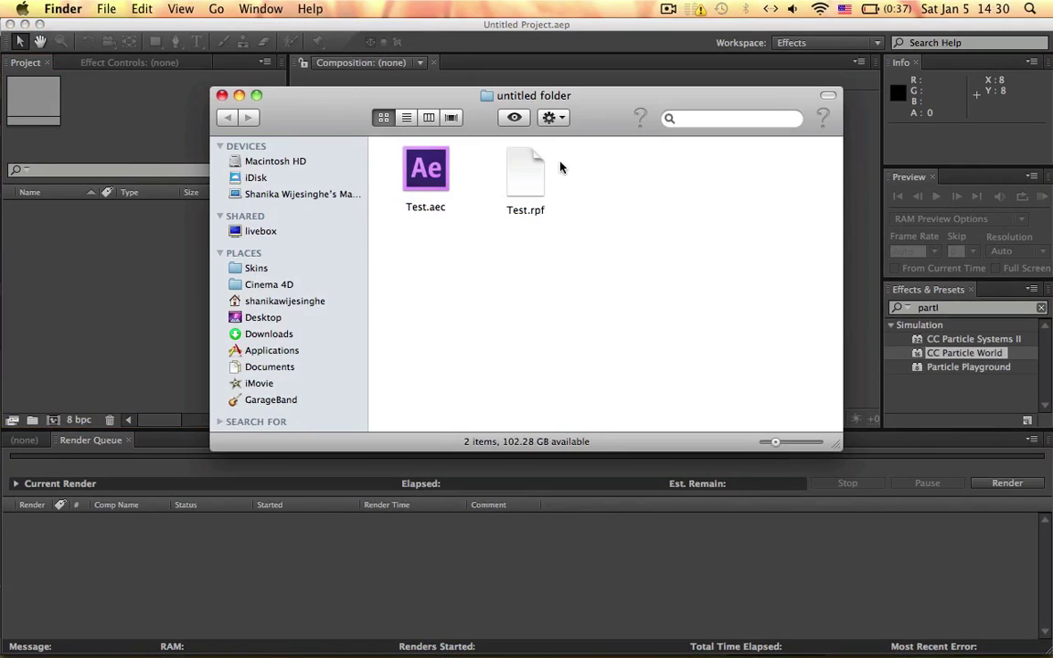
drag(538, 165, 131, 293)
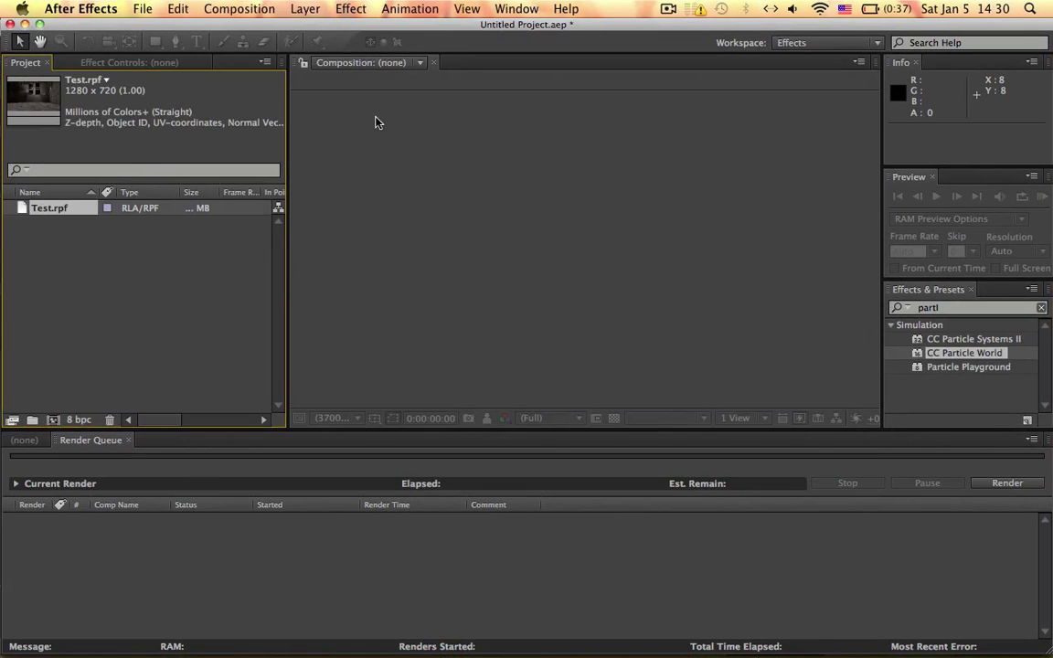
click(78, 230)
drag(46, 215, 53, 419)
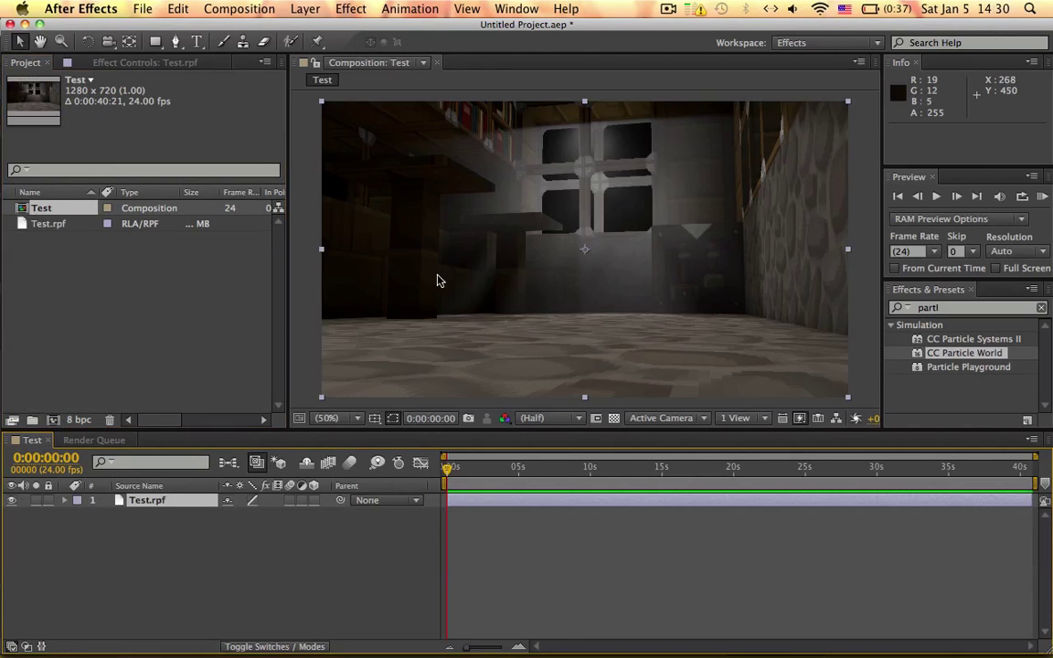
click(668, 9)
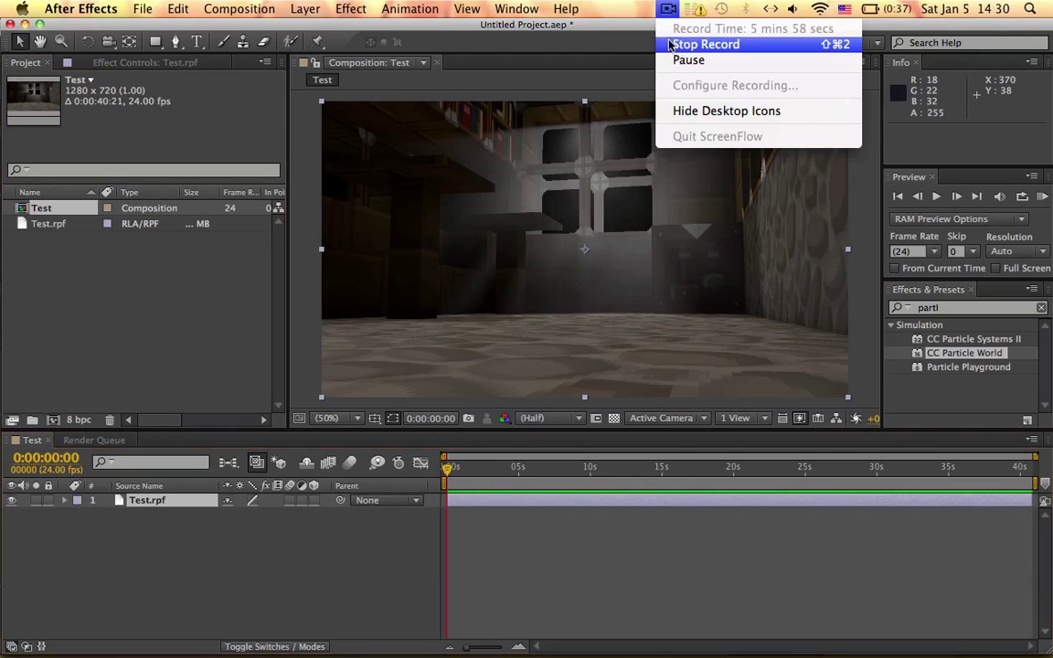
click(687, 59)
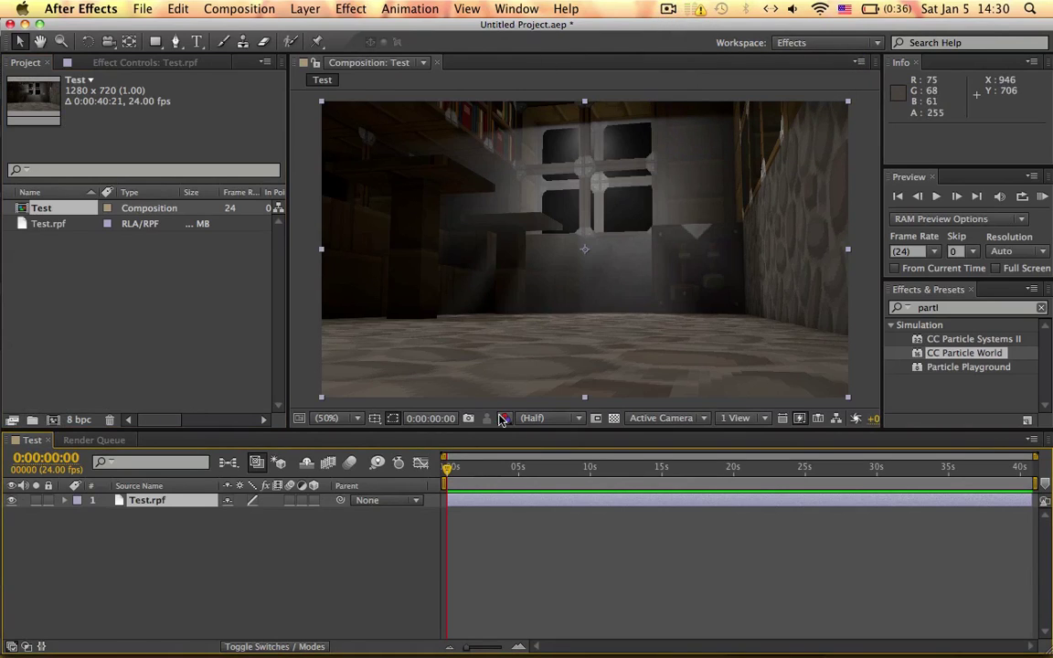
Search the effects and presets for "fog" and for "3d fog".
click(950, 308)
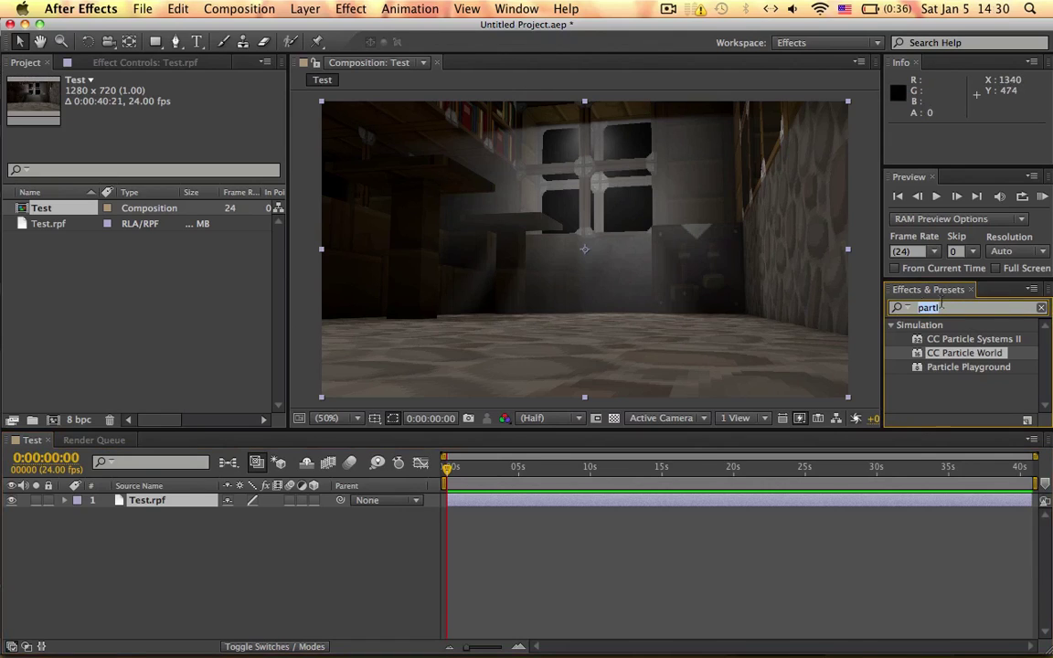
text(fog)
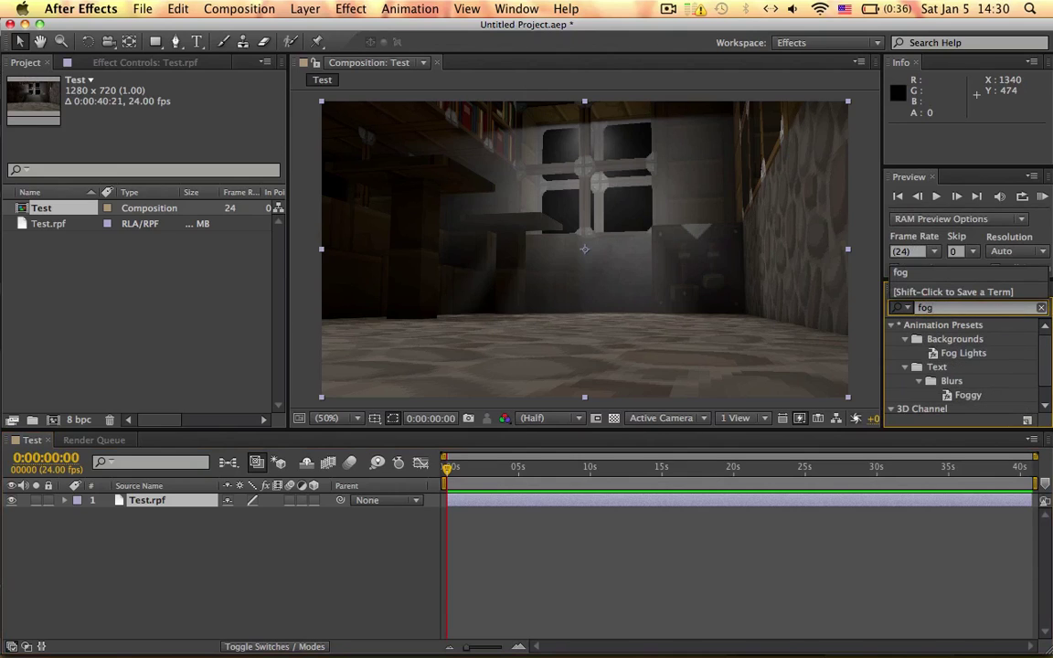
key(BackSpace)
key(BackSpace)
key(BackSpace)
text(3d)
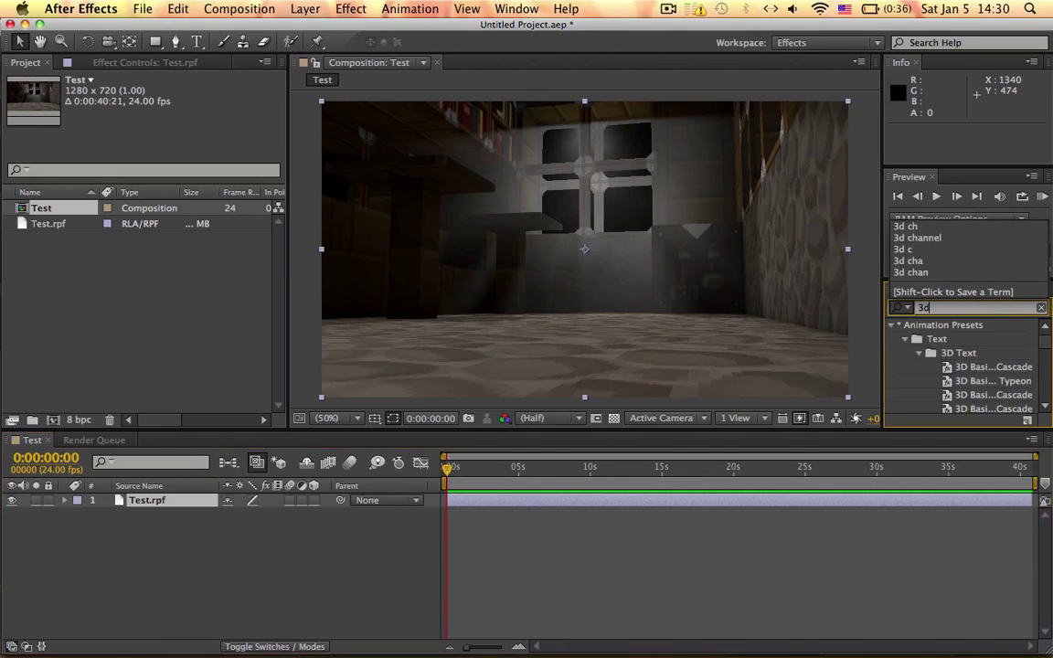
text( fog)
Apply the Fog 3D effect from the 3D Channel category to the Test.rpf layer.
click(351, 8)
click(351, 8)
click(266, 582)
click(350, 8)
click(355, 7)
click(340, 7)
click(348, 9)
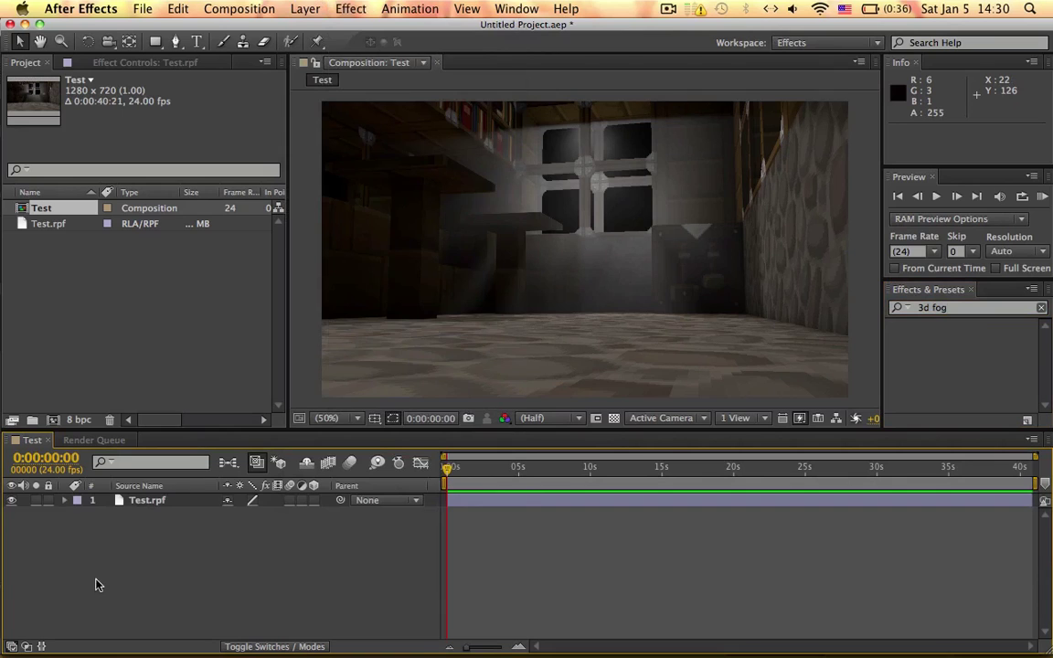
click(133, 501)
click(350, 8)
mouse_move(377, 87)
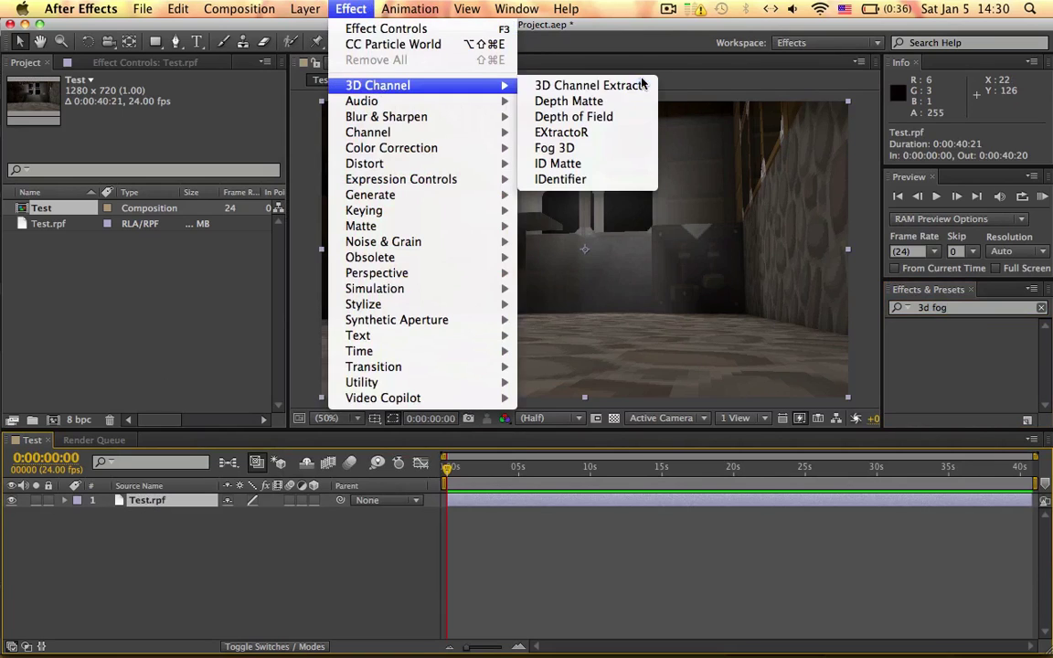
click(568, 149)
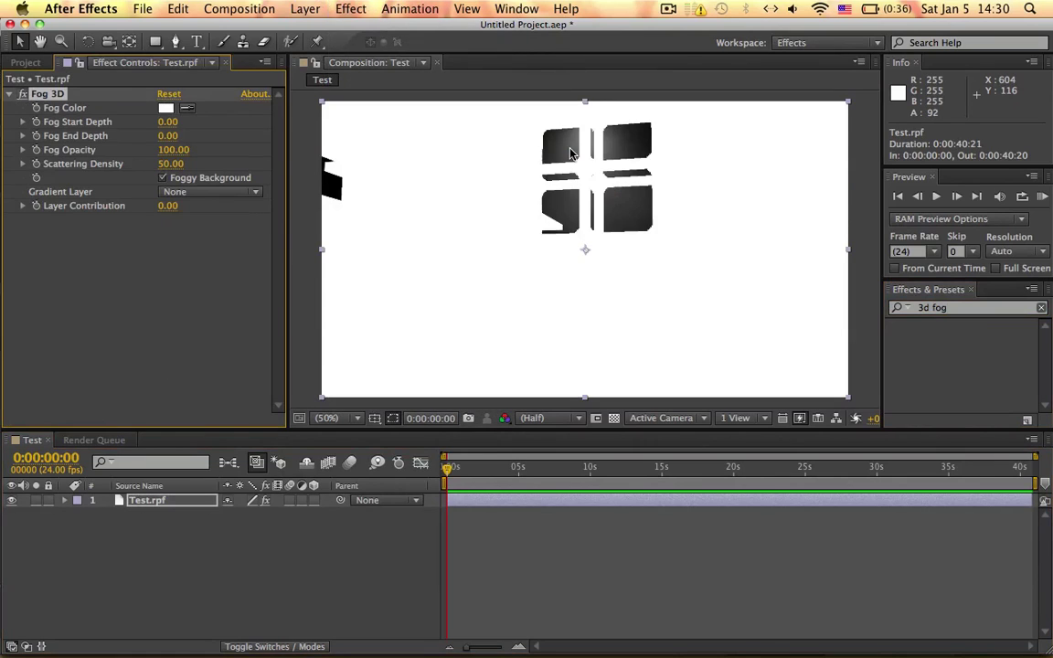
Set the Fog 3D effect's fog color to the light orange-tan D7A779.
click(166, 108)
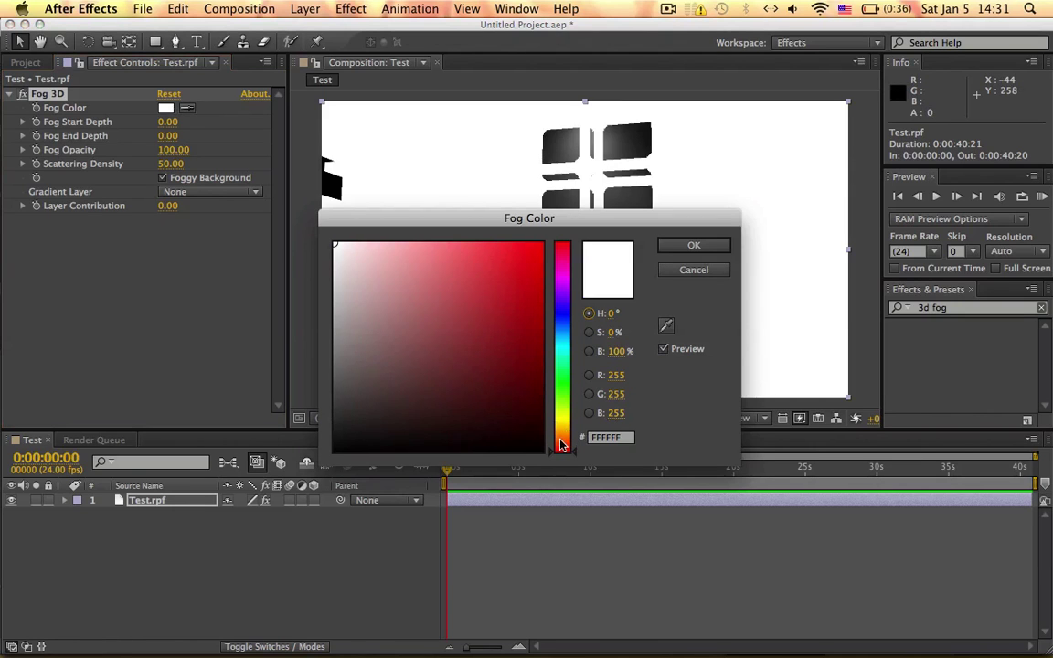
drag(560, 440, 560, 434)
drag(493, 350, 436, 279)
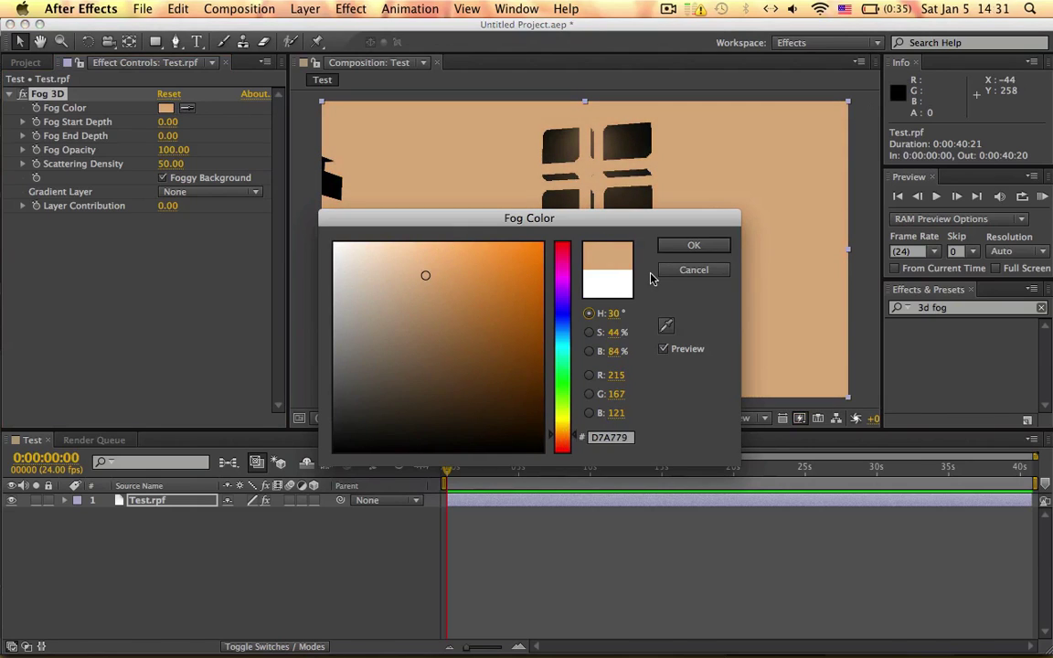
click(667, 247)
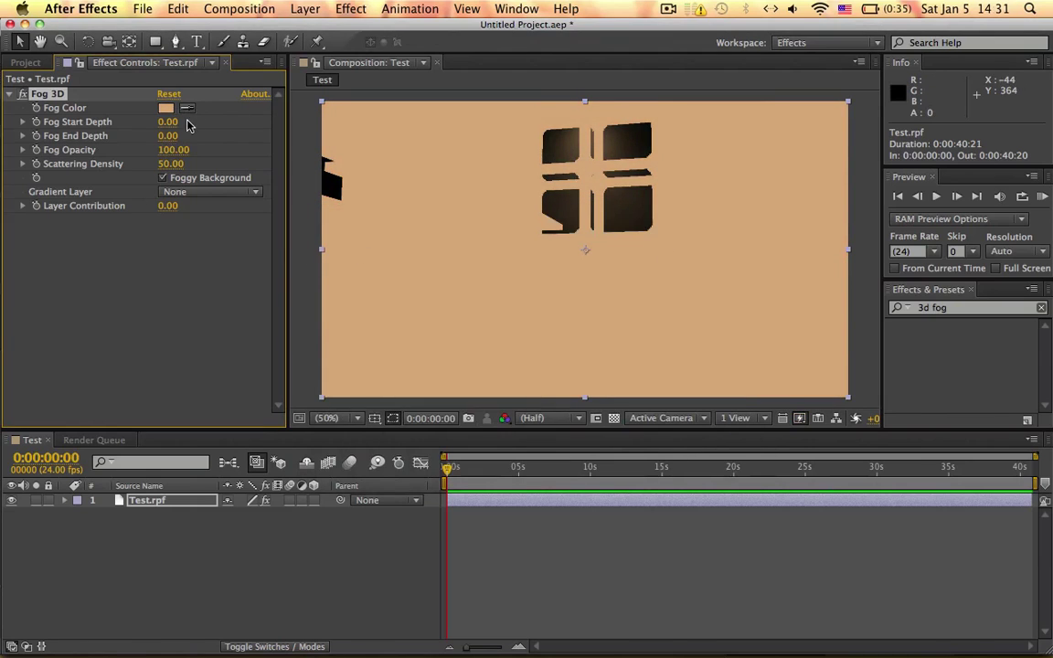
Adjust the Fog 3D effect to a Fog End Depth of -1660 and a Fog Opacity of 80.
drag(168, 135, 46, 135)
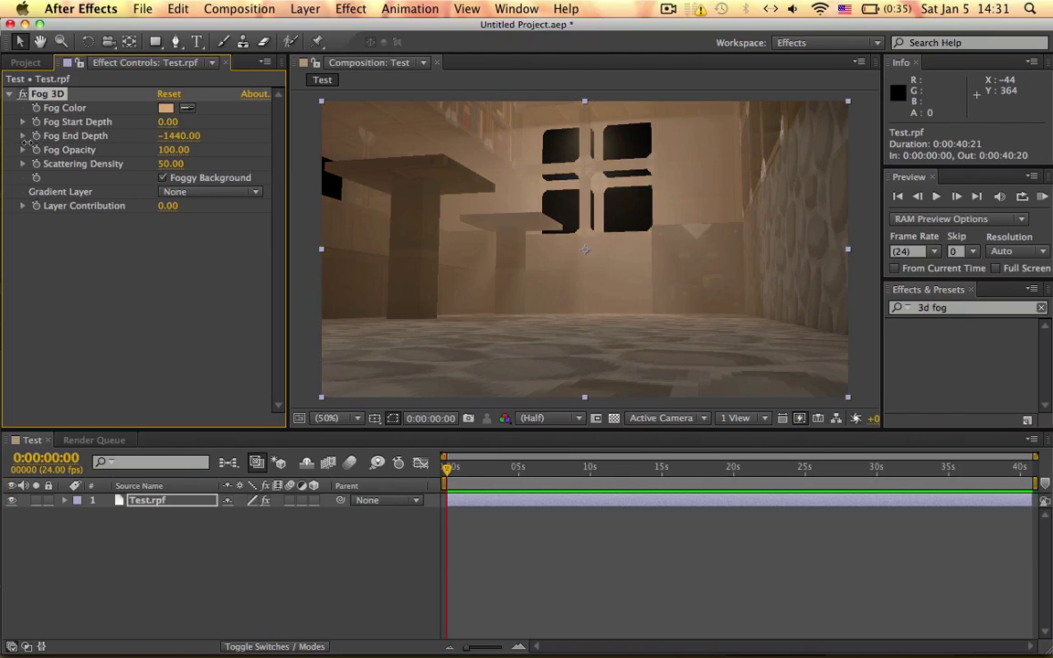
drag(169, 135, 203, 135)
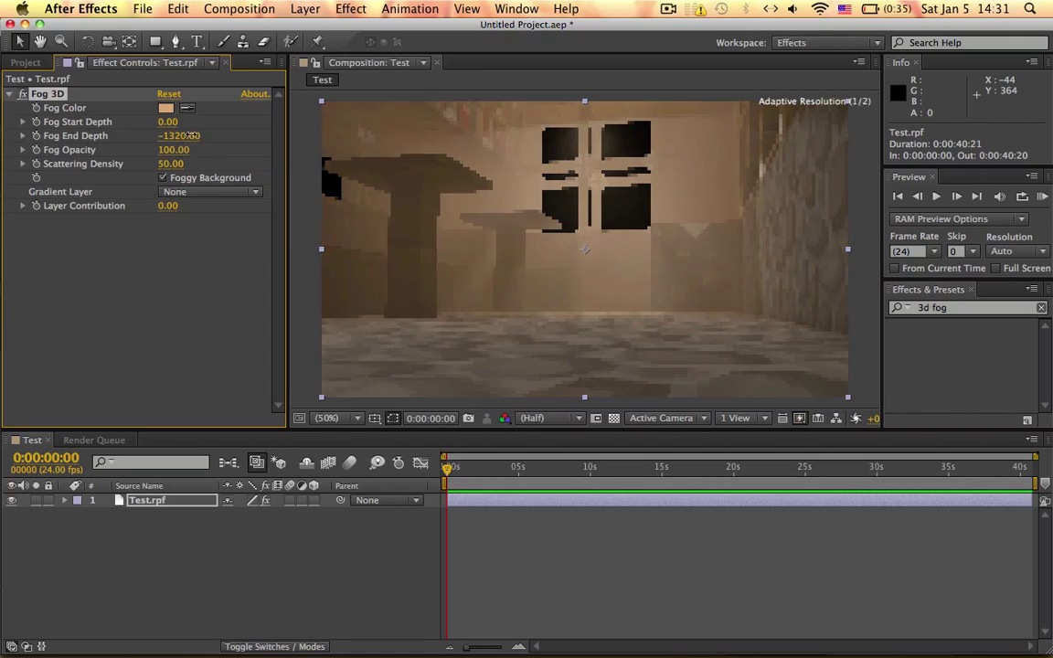
drag(185, 135, 157, 139)
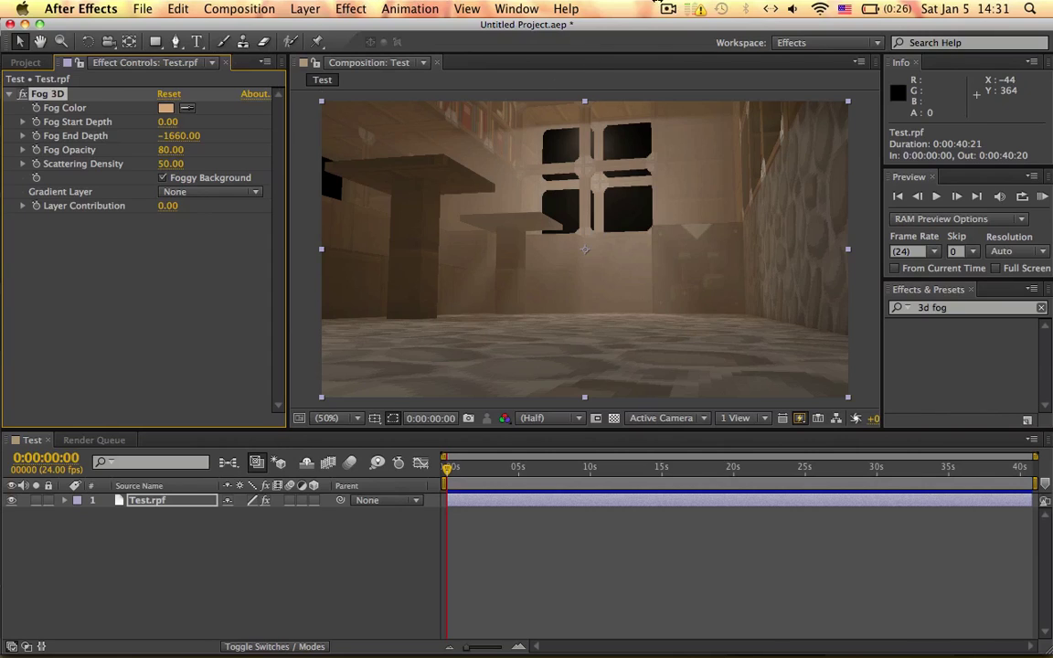
click(660, 5)
click(675, 60)
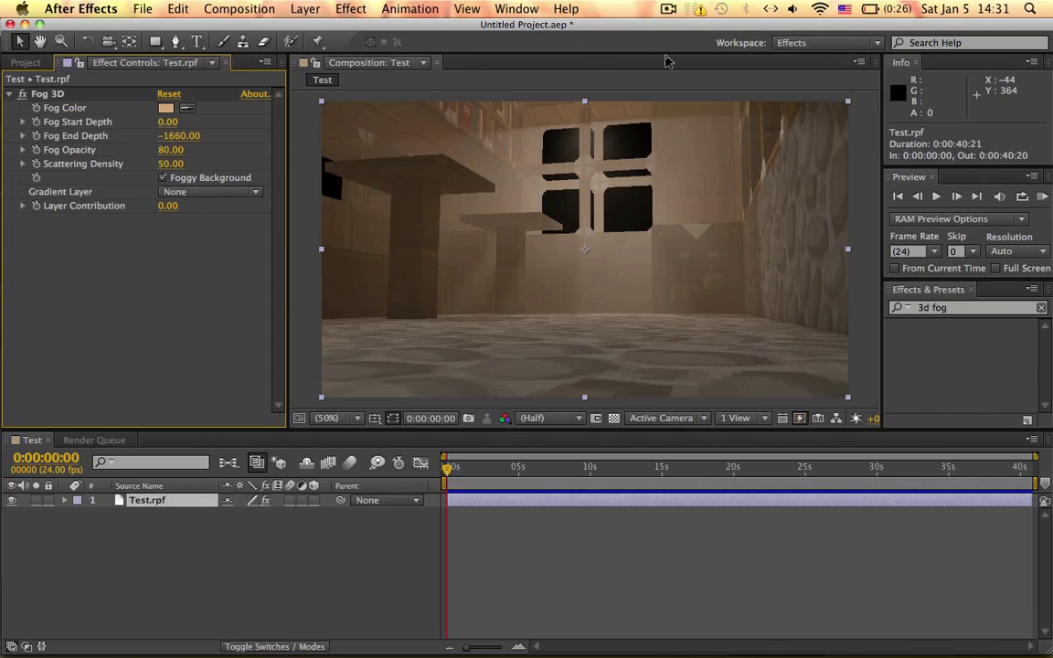
click(662, 4)
click(688, 60)
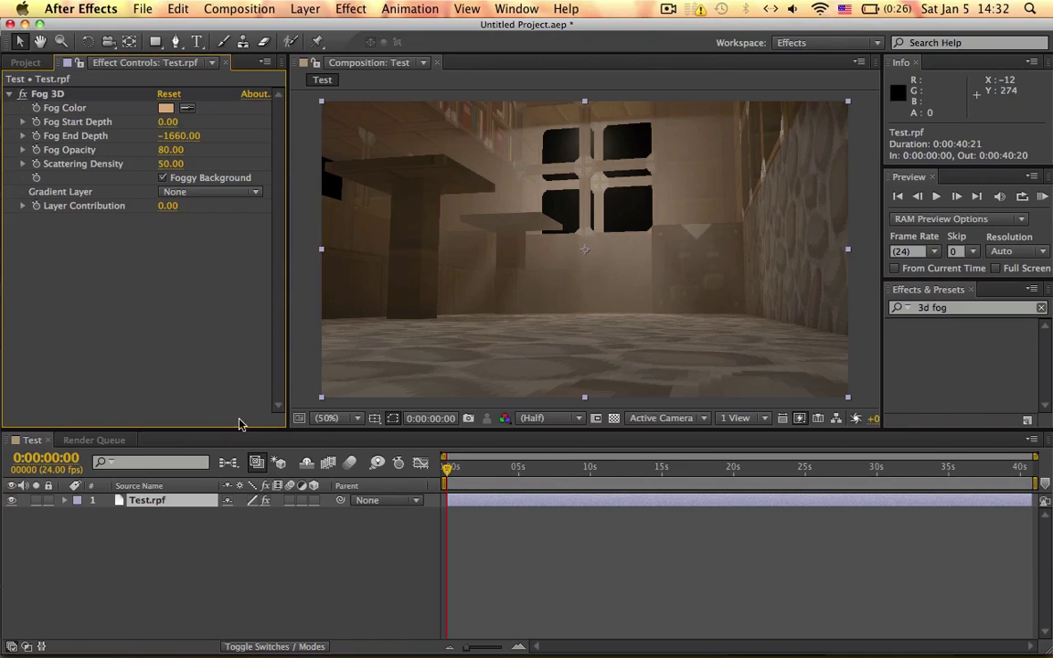
Create a new 1280 x 720 composition named Comp 1 at 24 frames per second.
click(231, 545)
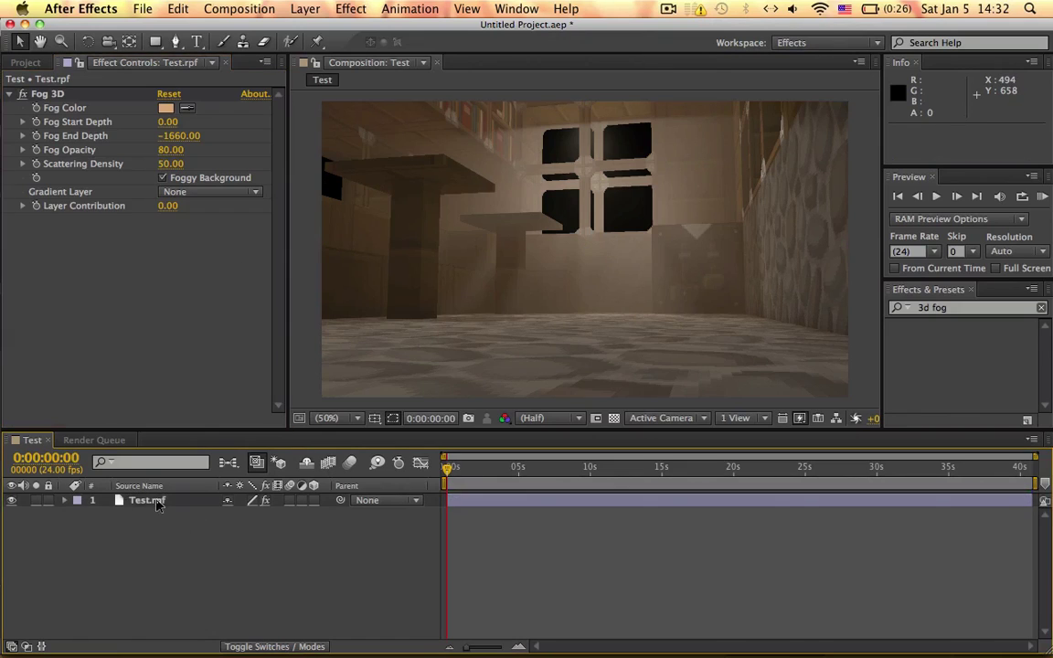
click(240, 9)
click(277, 25)
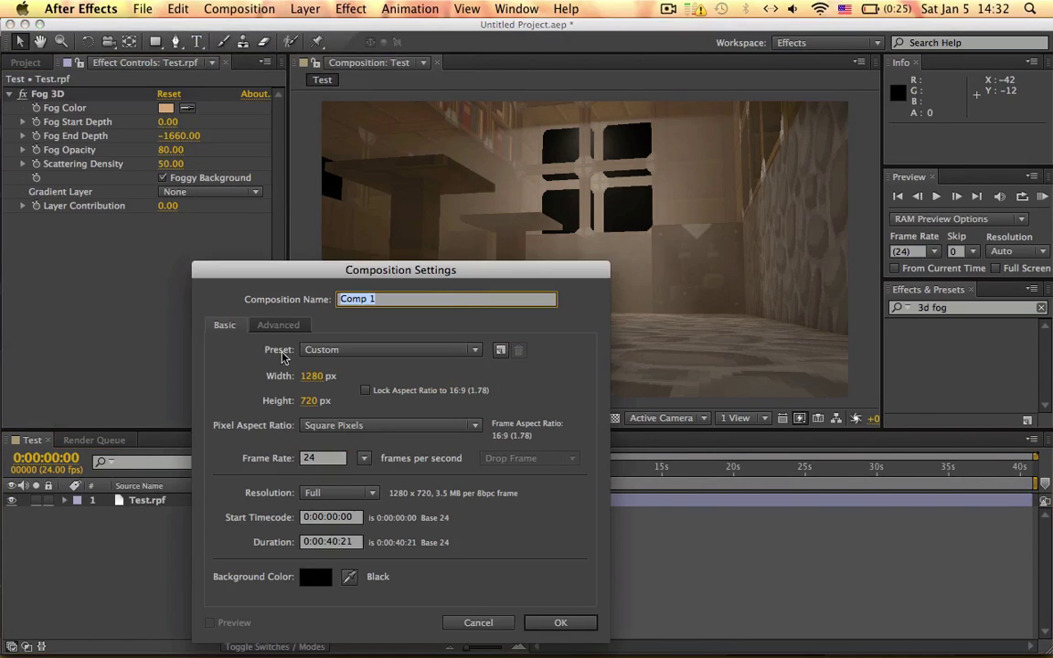
click(574, 622)
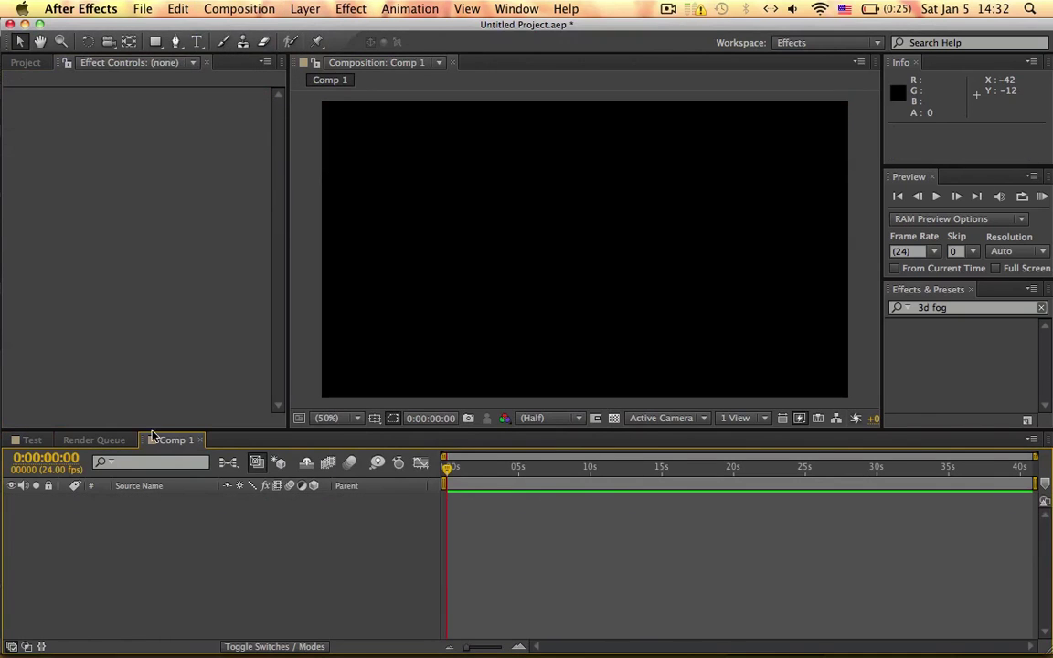
Add the Test composition from the project items as a layer in Comp 1.
click(25, 62)
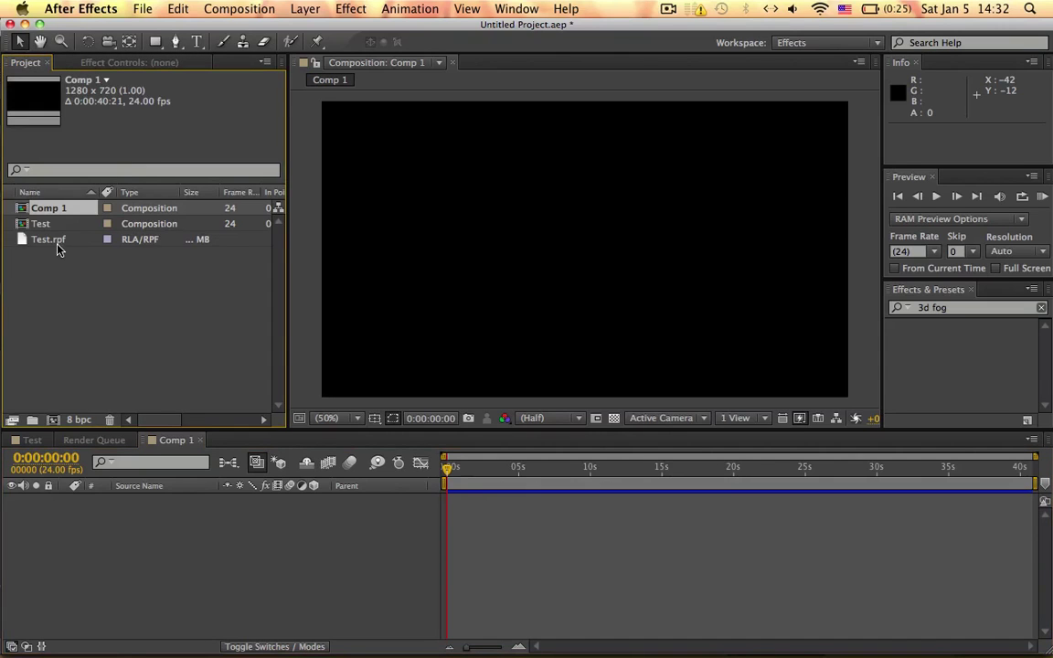
mouse_move(53, 240)
mouse_down()
mouse_move(93, 233)
mouse_move(78, 237)
mouse_move(64, 224)
mouse_up()
drag(64, 225, 421, 524)
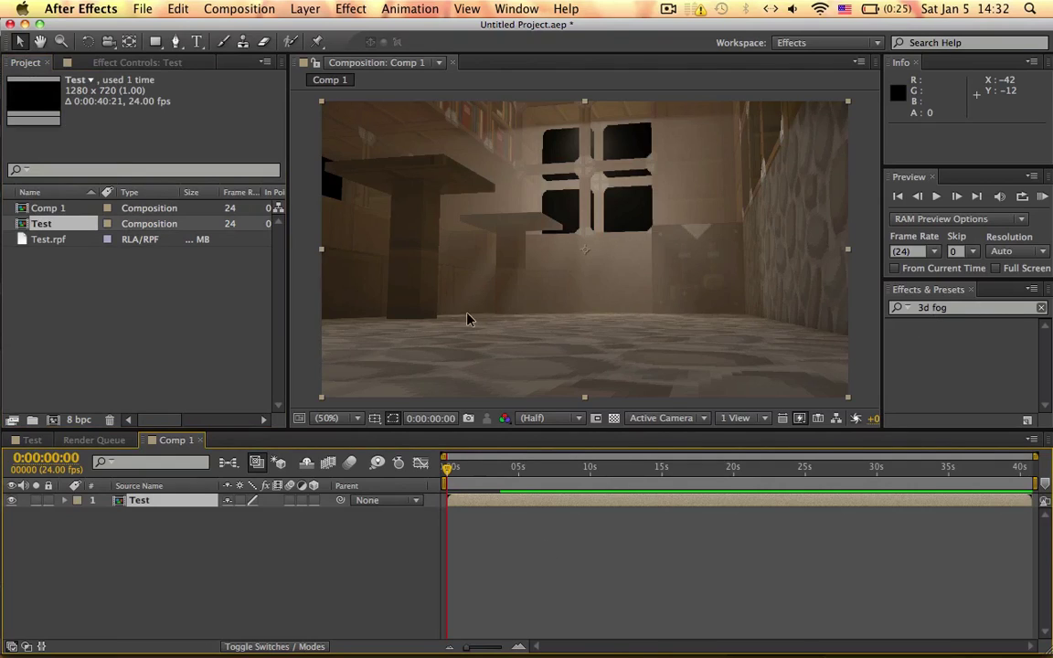
click(668, 9)
click(693, 62)
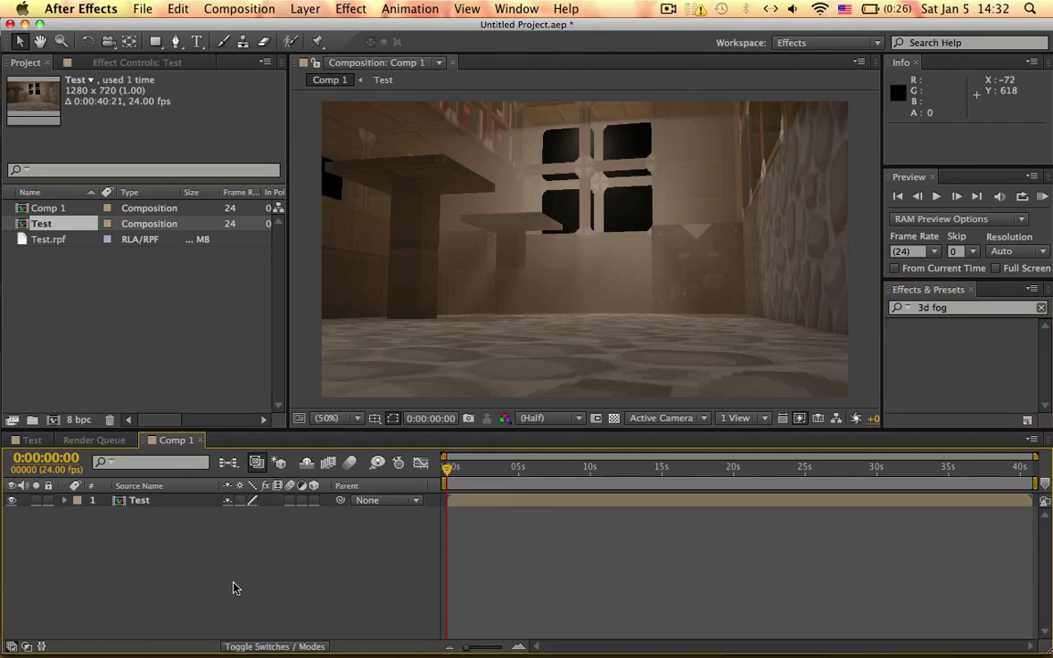
Create a 1280 x 720 Medium Gray-Orange solid in Comp 1 and place it beneath the Test layer.
click(320, 8)
mouse_move(302, 30)
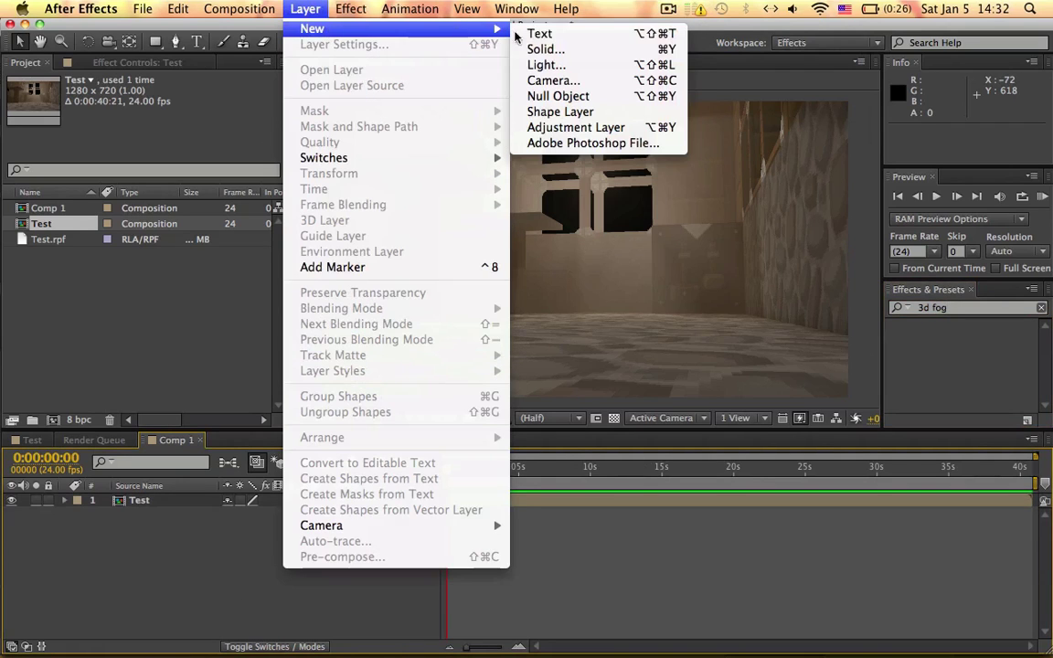
click(539, 49)
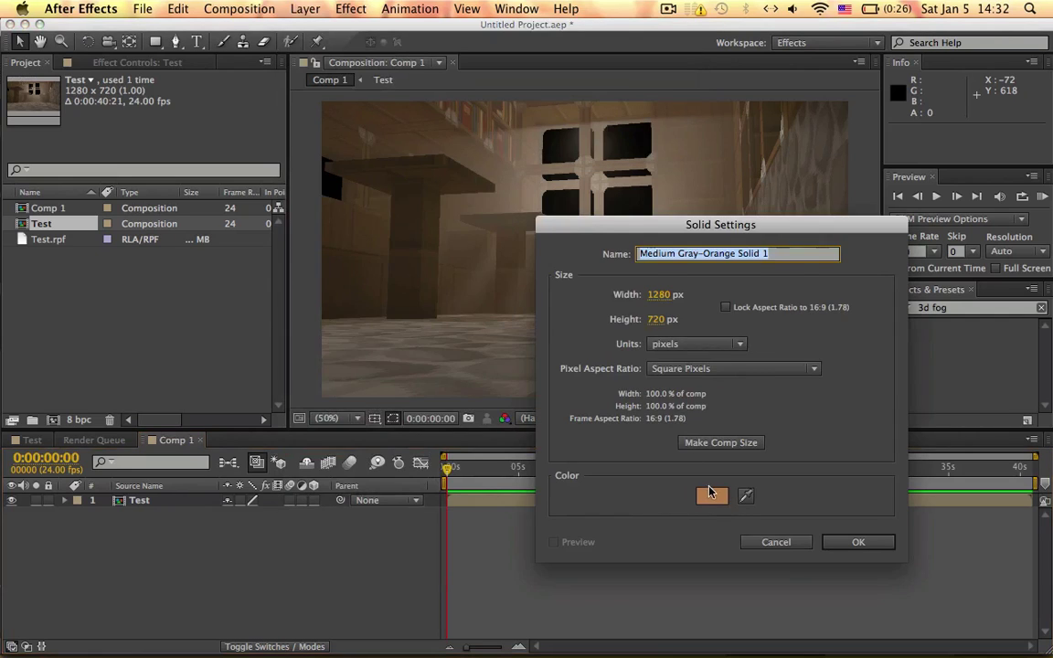
click(711, 494)
click(694, 245)
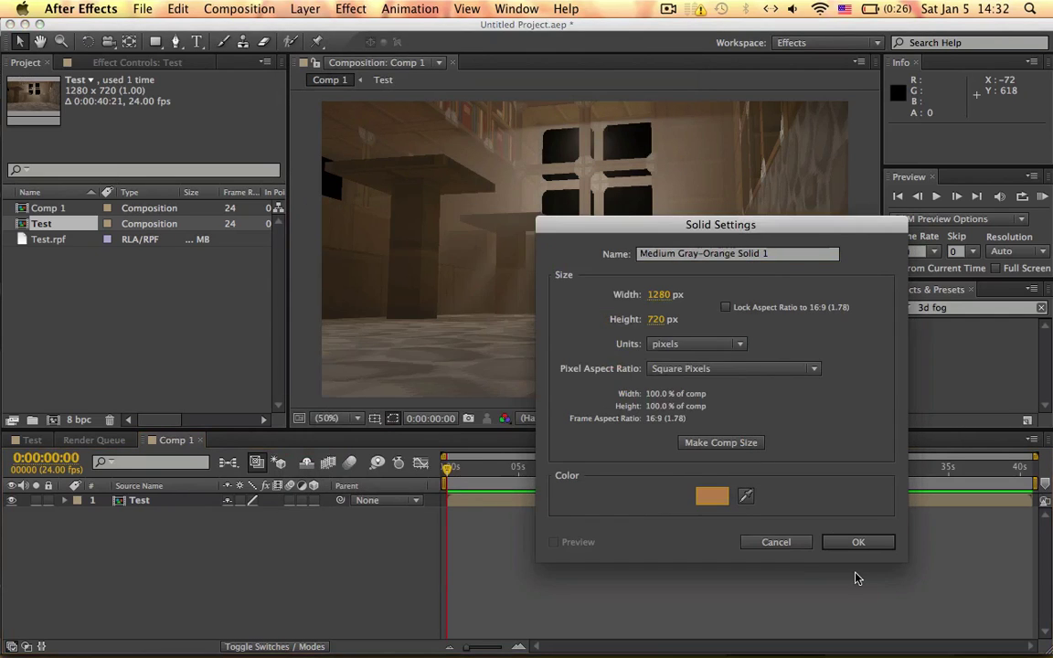
click(854, 542)
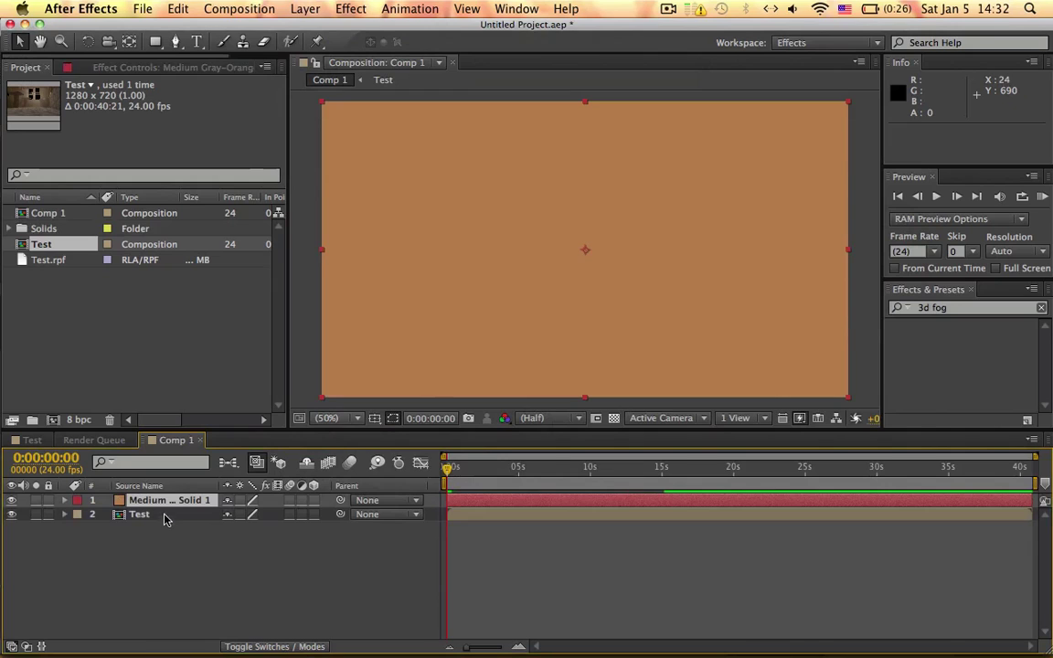
drag(159, 501, 154, 523)
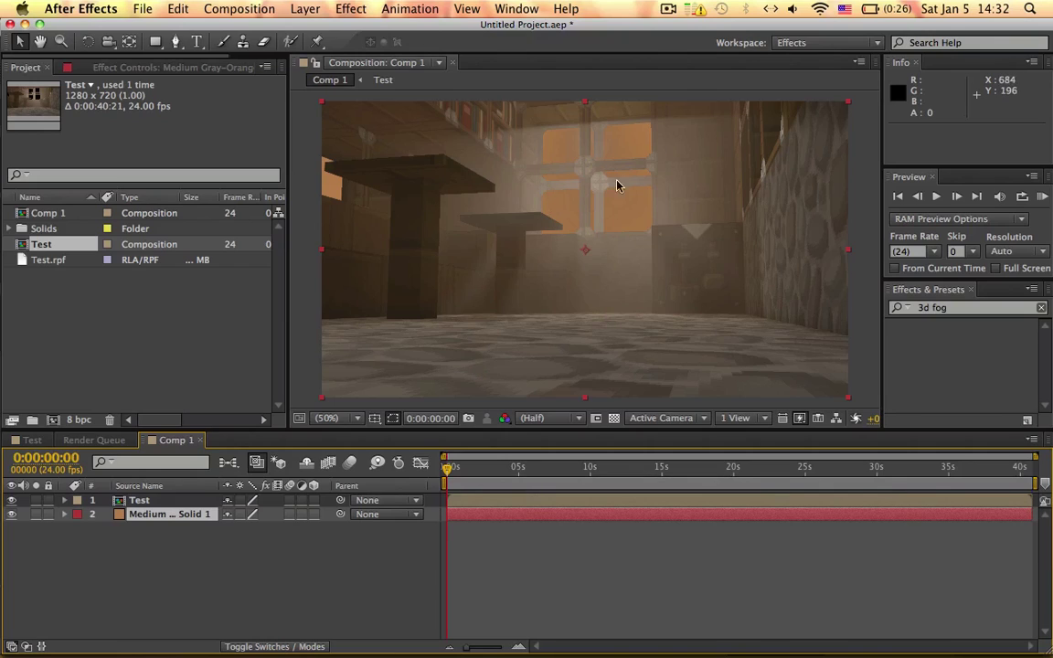
key(comma)
key(comma)
key(comma)
key(comma)
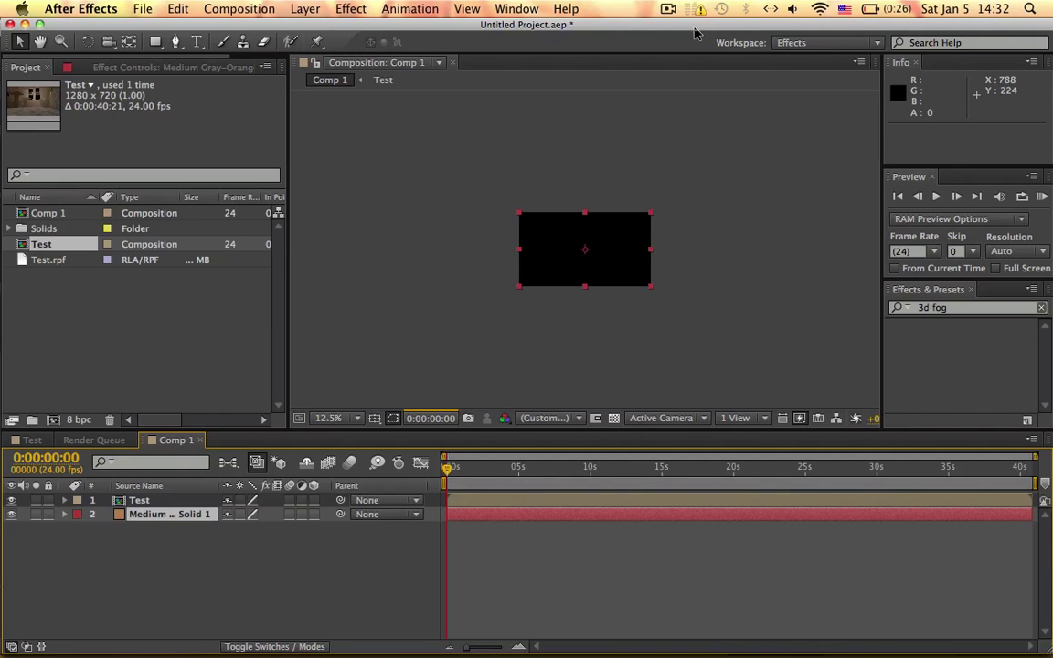
click(667, 9)
click(687, 61)
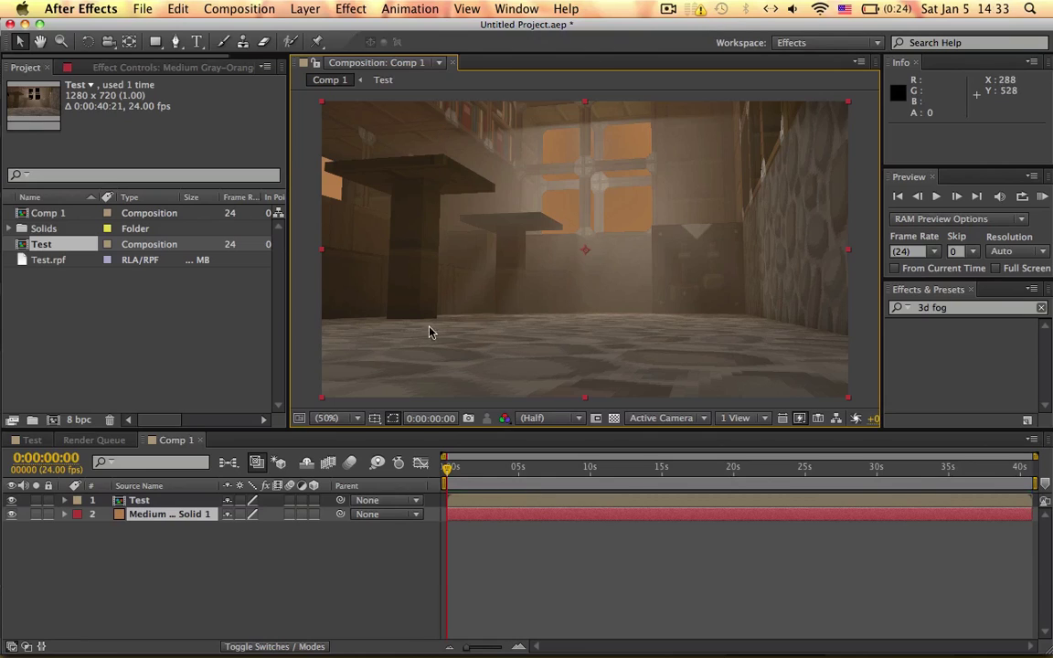
click(162, 501)
click(176, 518)
click(178, 597)
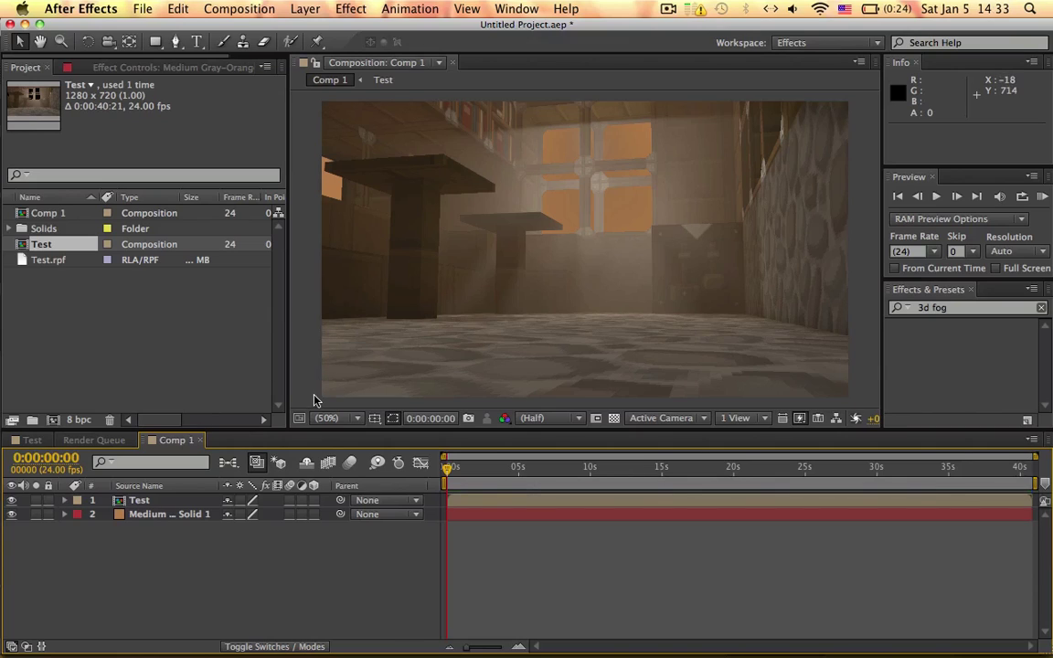
click(978, 307)
click(976, 367)
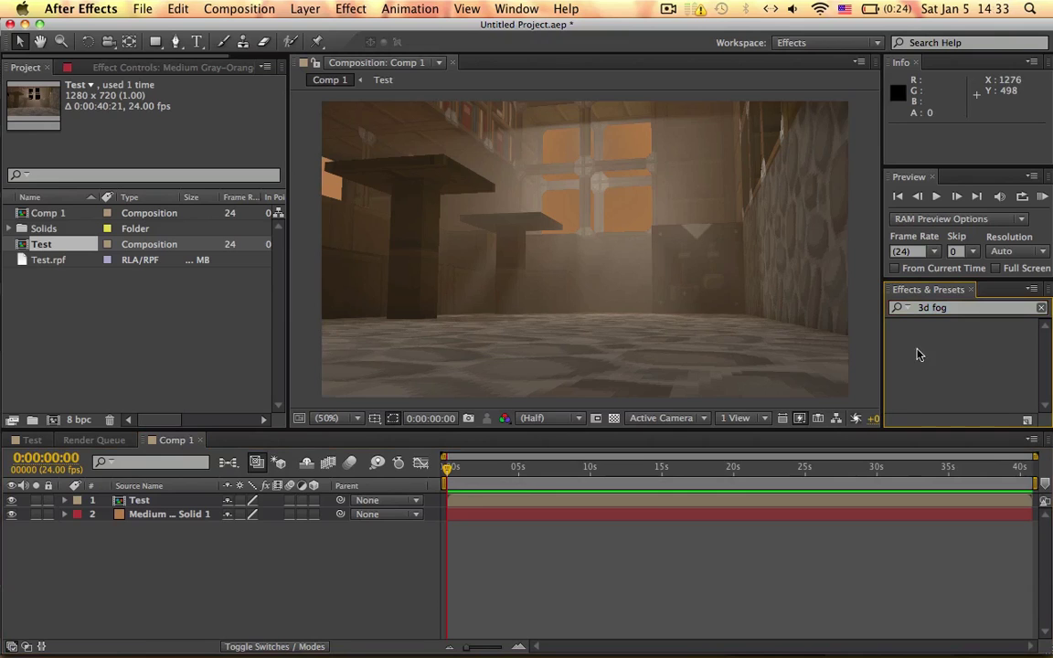
Add a new adjustment layer above the Test layer in Comp 1.
click(237, 460)
click(309, 8)
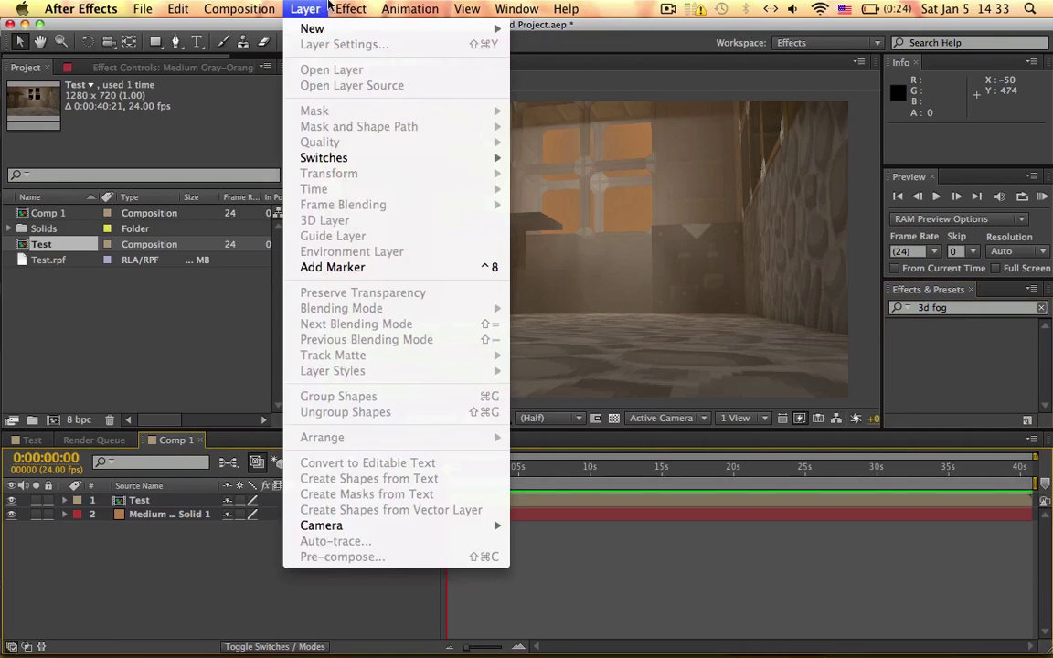
mouse_move(320, 32)
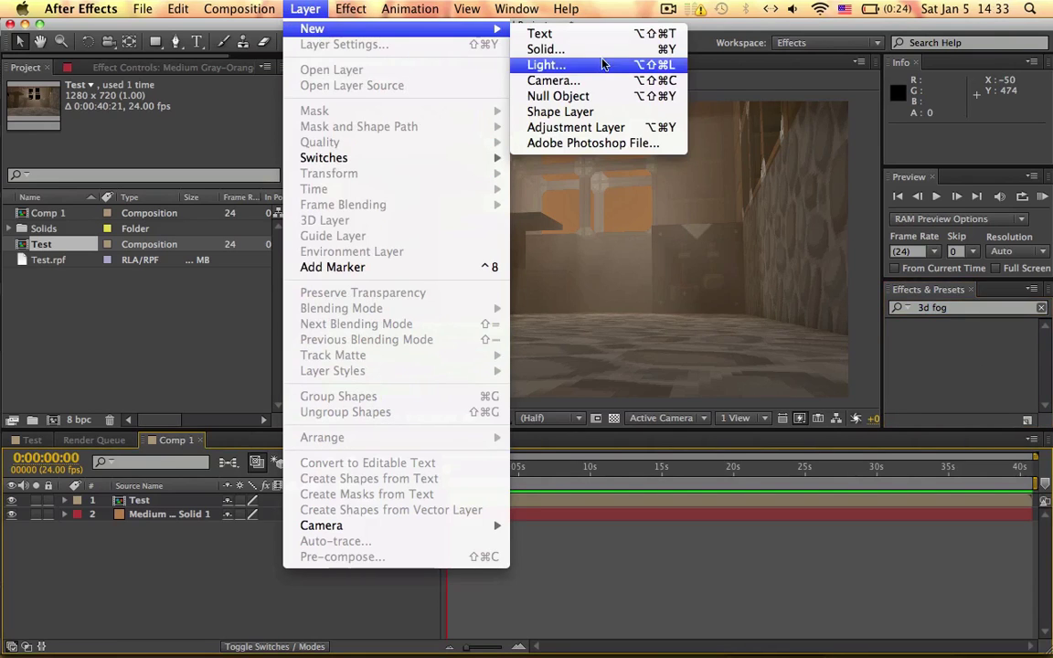
click(567, 128)
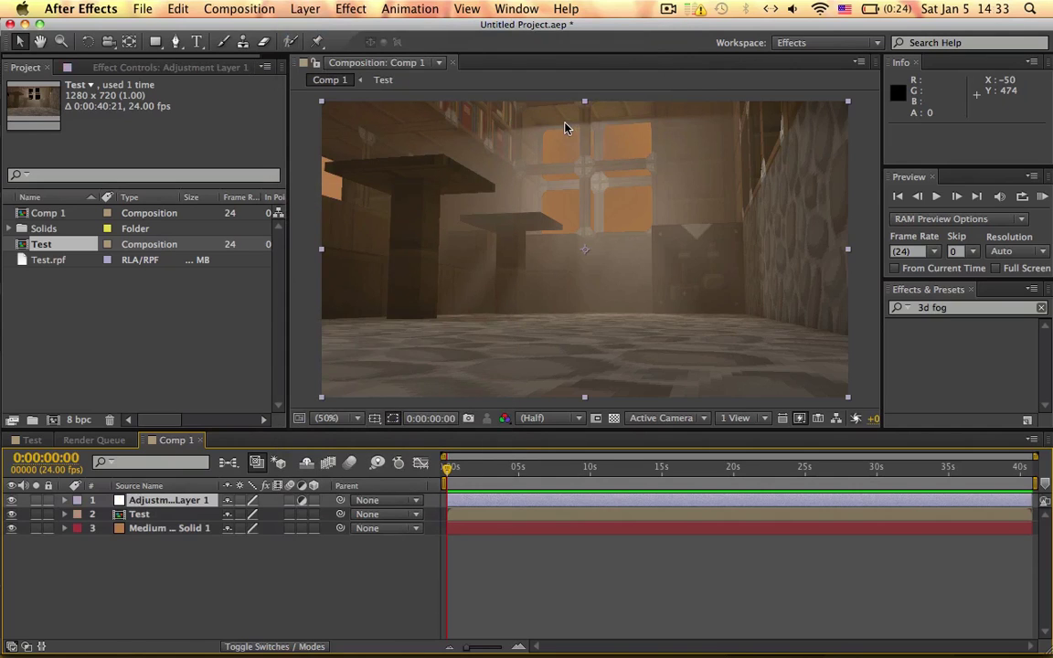
Find "glow" in the effects and apply the Stylize Glow effect to the adjustment layer.
click(970, 307)
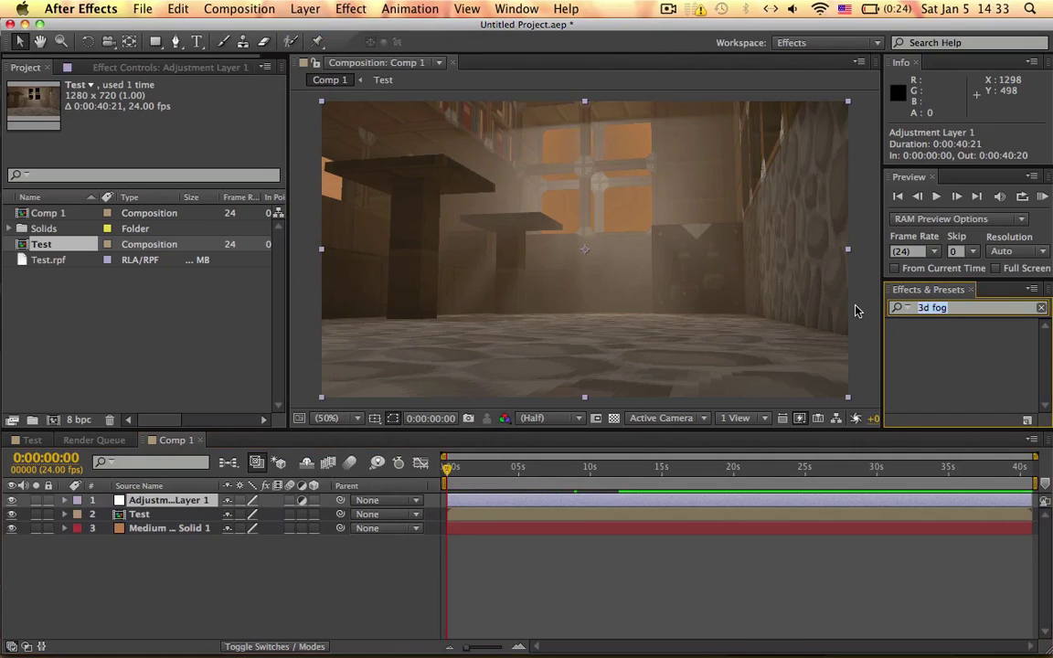
text(glow)
drag(934, 381, 216, 289)
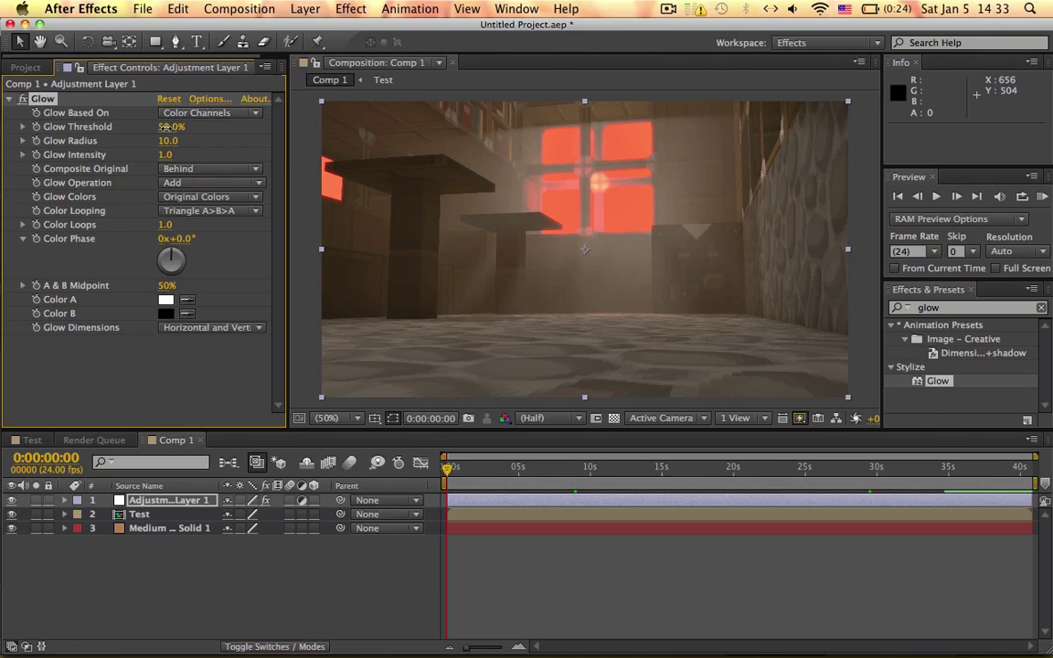
Set the adjustment layer's Glow Threshold to 46.3% and its Glow Radius to 190.
drag(167, 127, 141, 128)
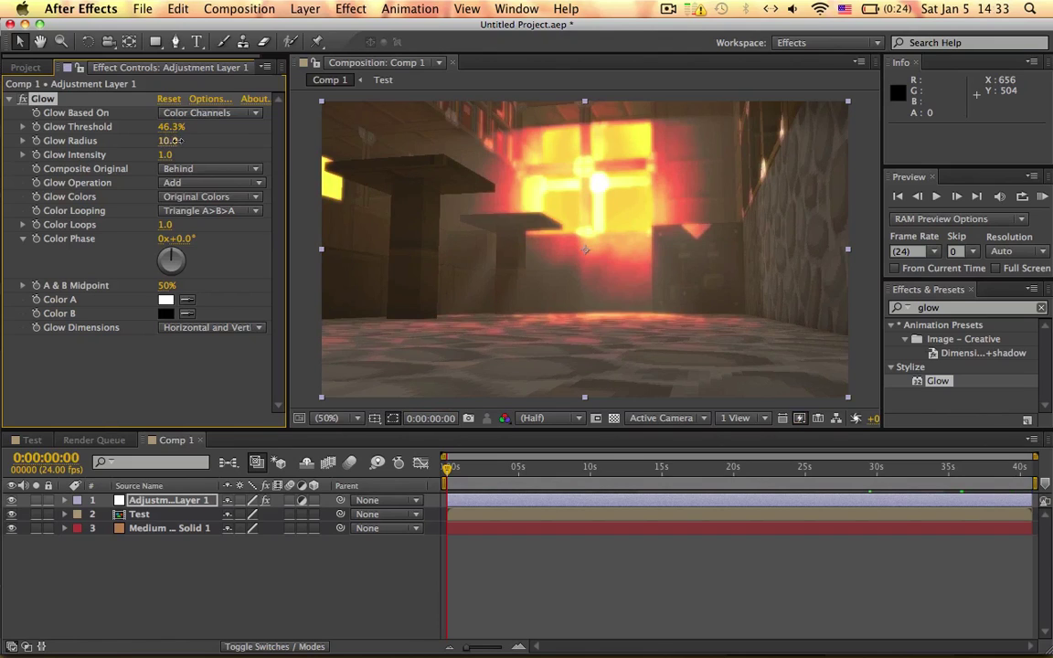
drag(206, 139, 305, 130)
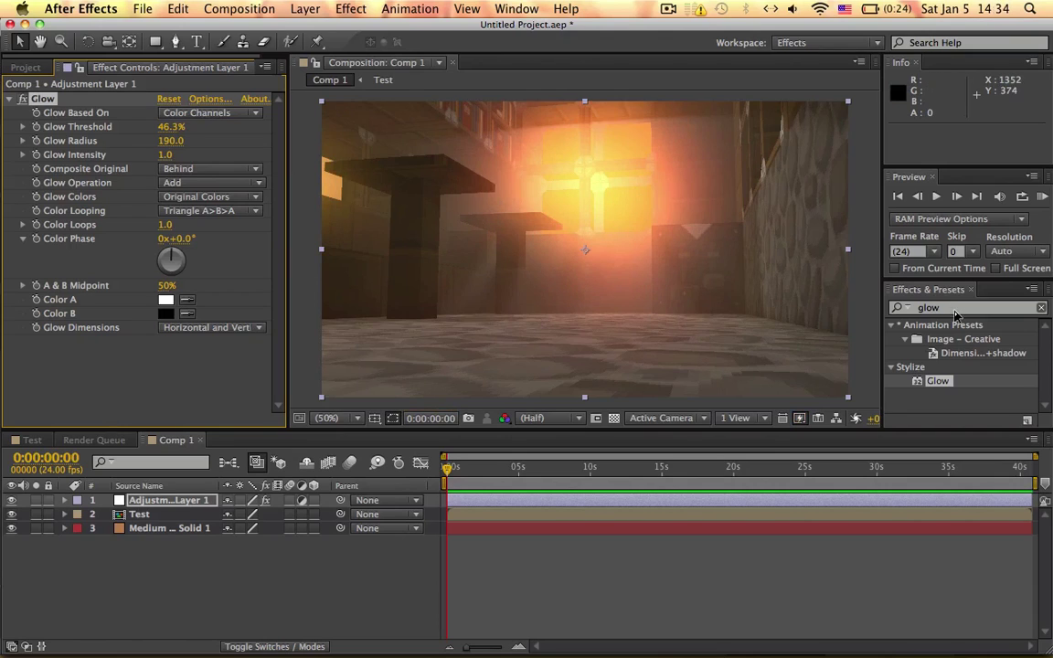
drag(950, 309, 869, 305)
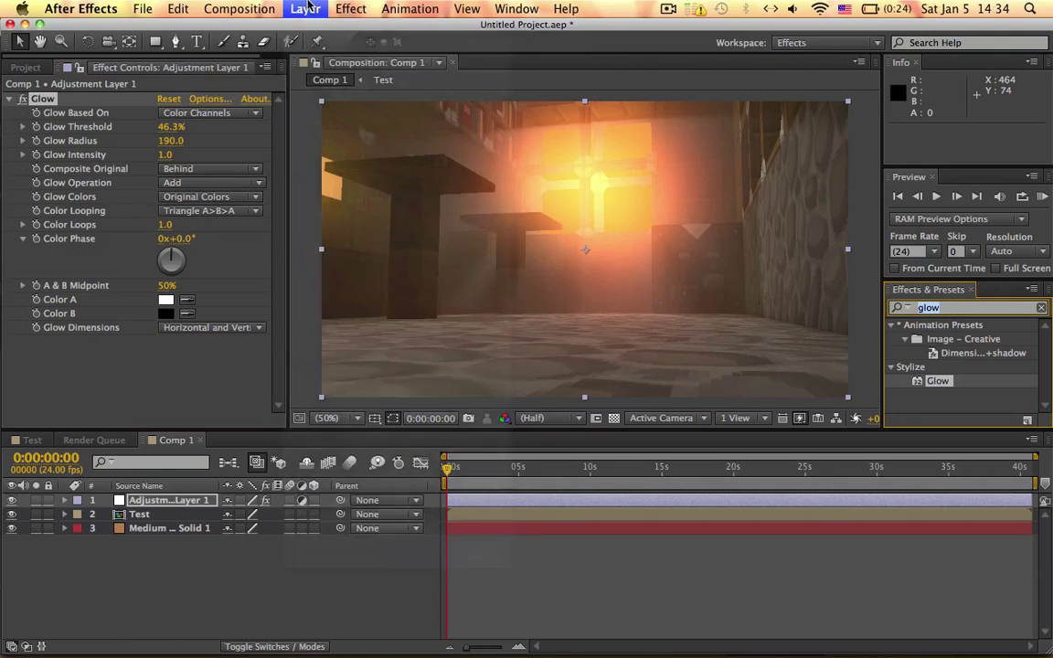
Create another 1280 x 720 composition named Comp 2 at 24 frames per second.
click(239, 8)
click(245, 31)
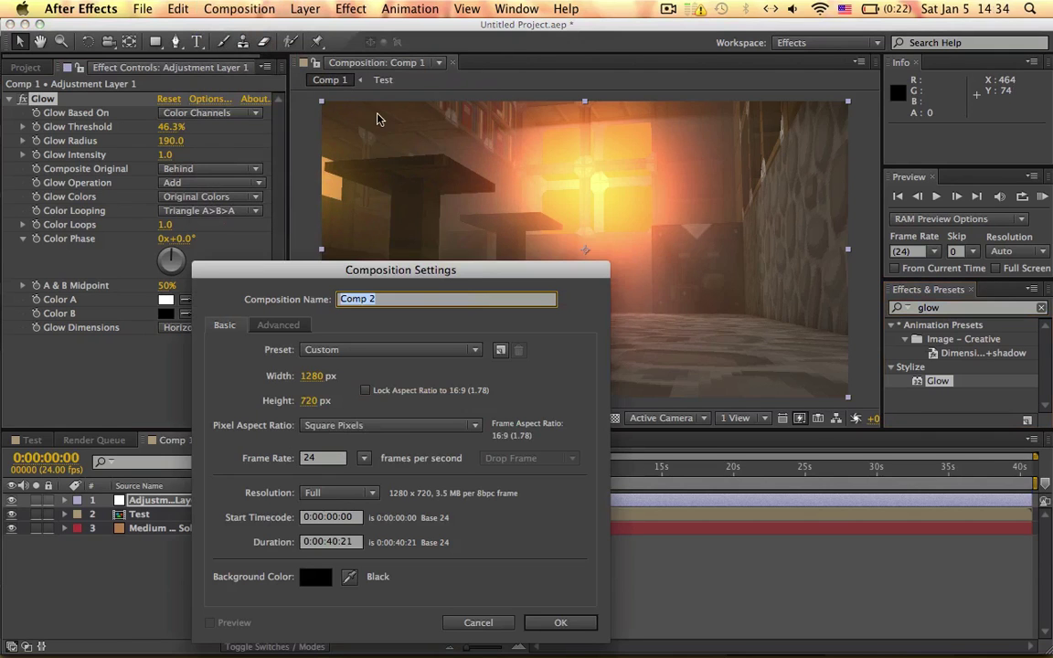
click(544, 623)
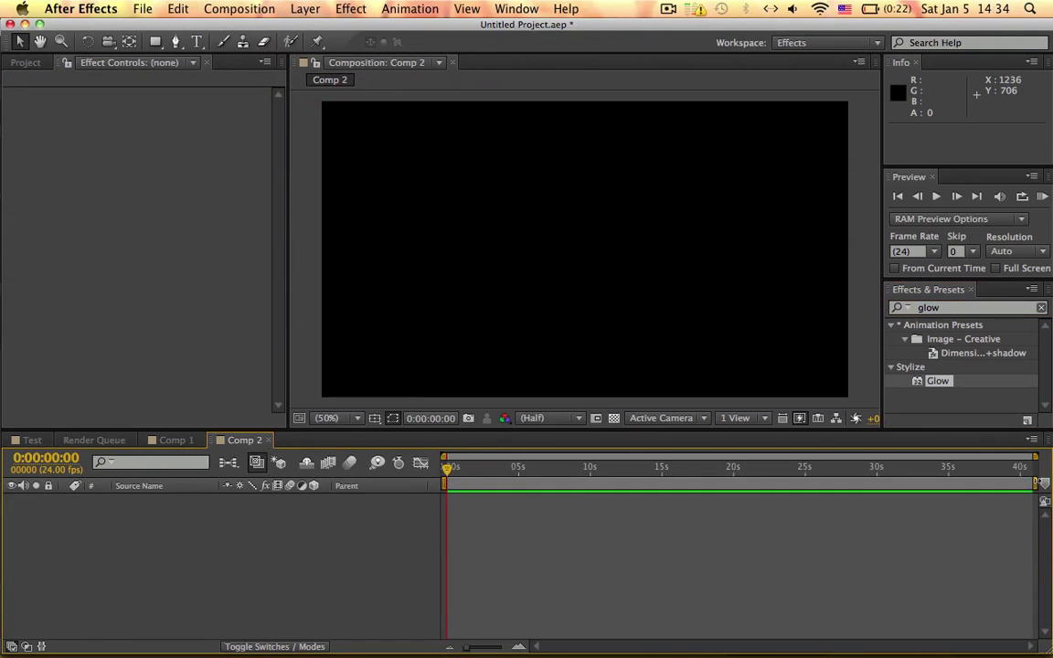
drag(1033, 472, 414, 455)
click(927, 307)
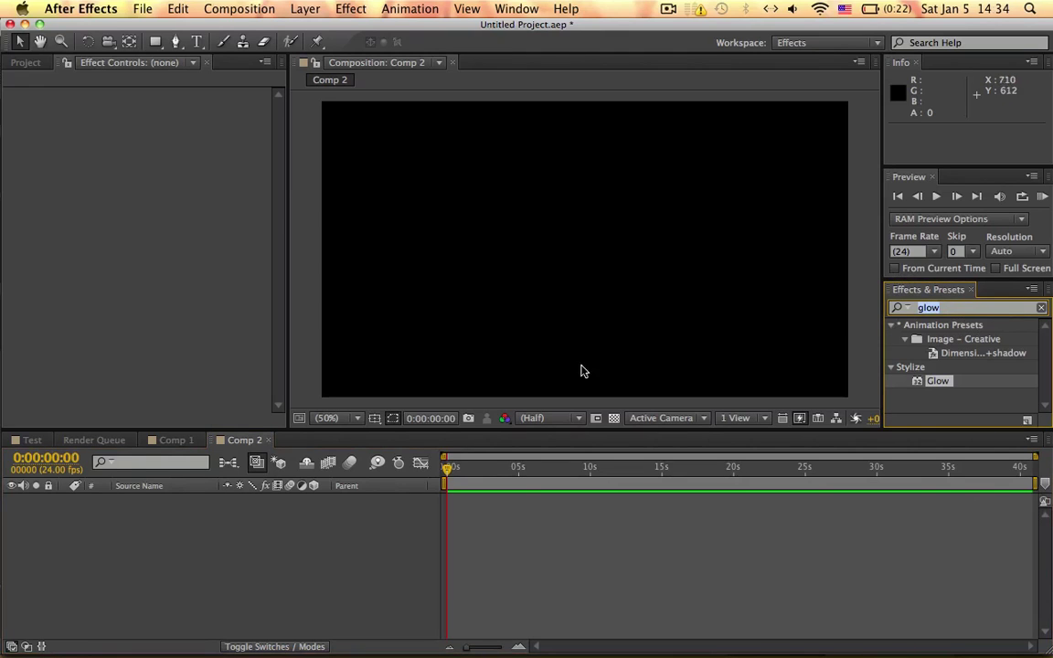
Place Comp 1 from the project's items as a layer in the Comp 2 timeline.
click(35, 62)
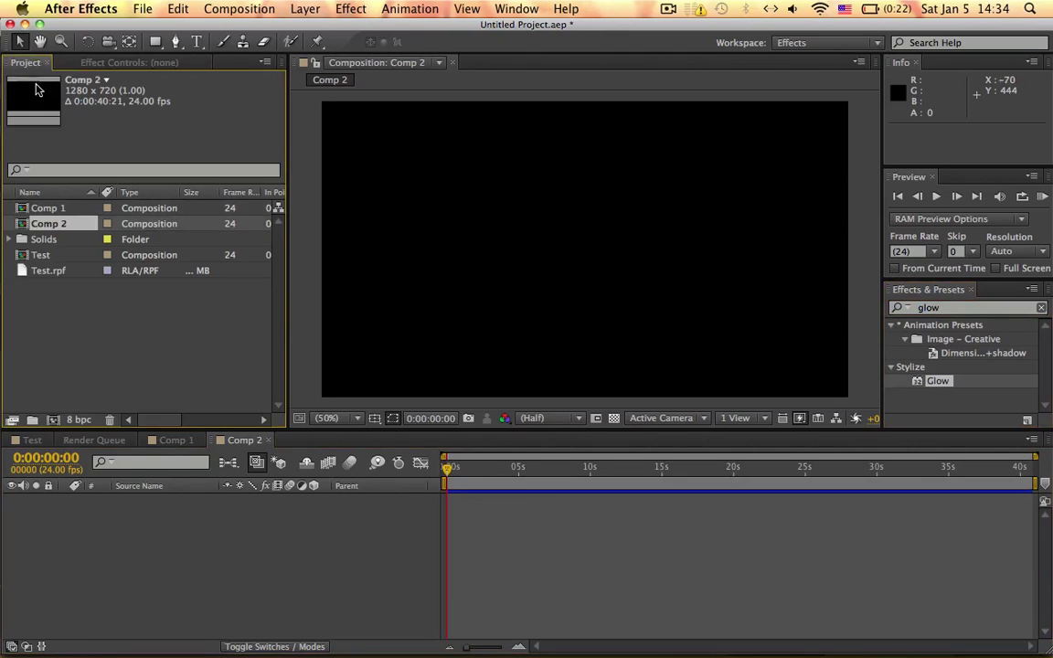
click(43, 254)
click(52, 268)
click(43, 255)
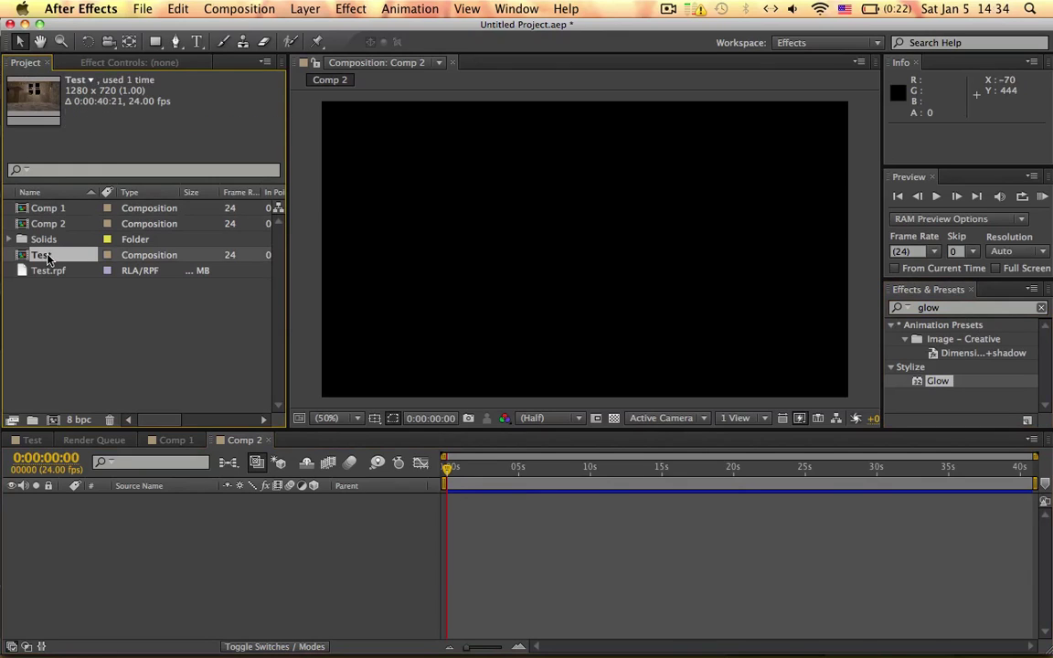
click(46, 223)
click(49, 209)
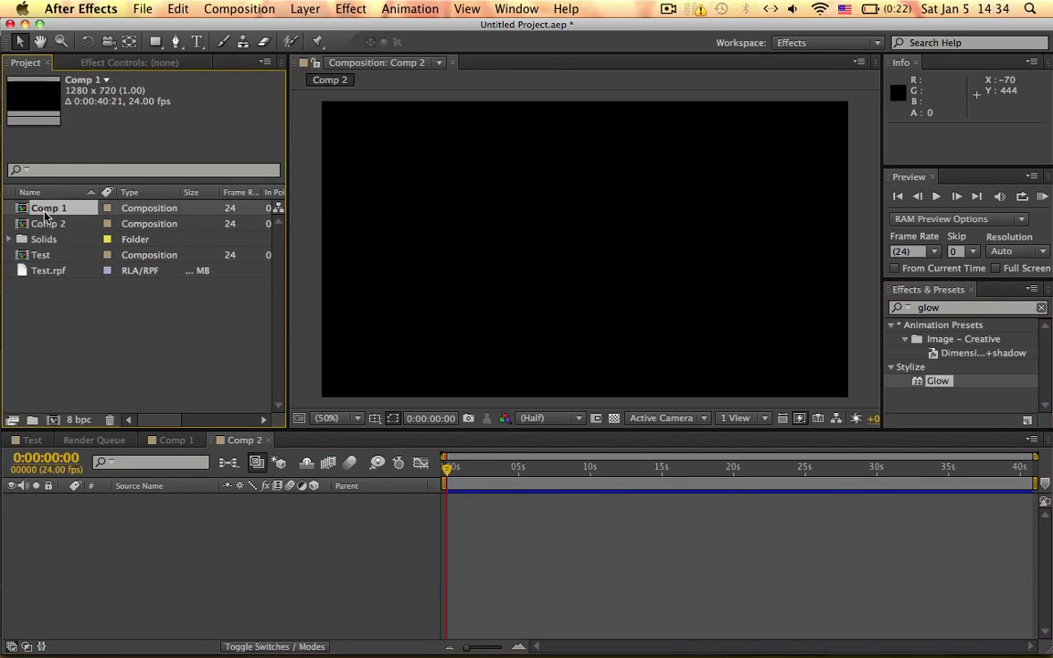
drag(48, 212, 127, 512)
Add a new 1280 x 720 orange solid named Medium Gray-Orange Solid 2 above the Comp 1 layer.
drag(945, 308, 772, 307)
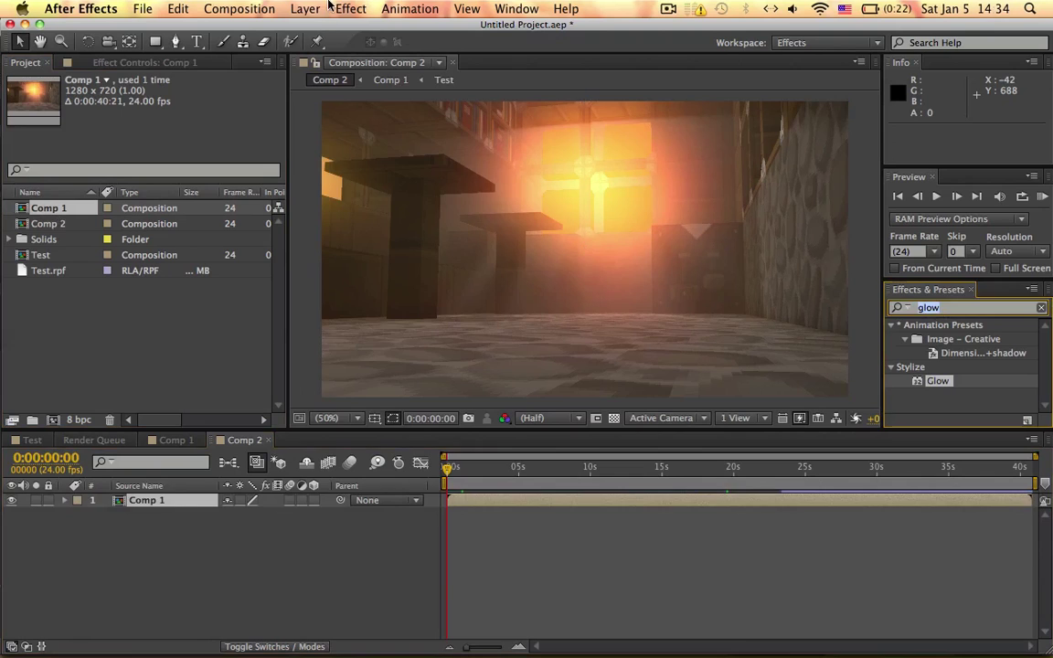
click(324, 634)
click(320, 9)
click(323, 9)
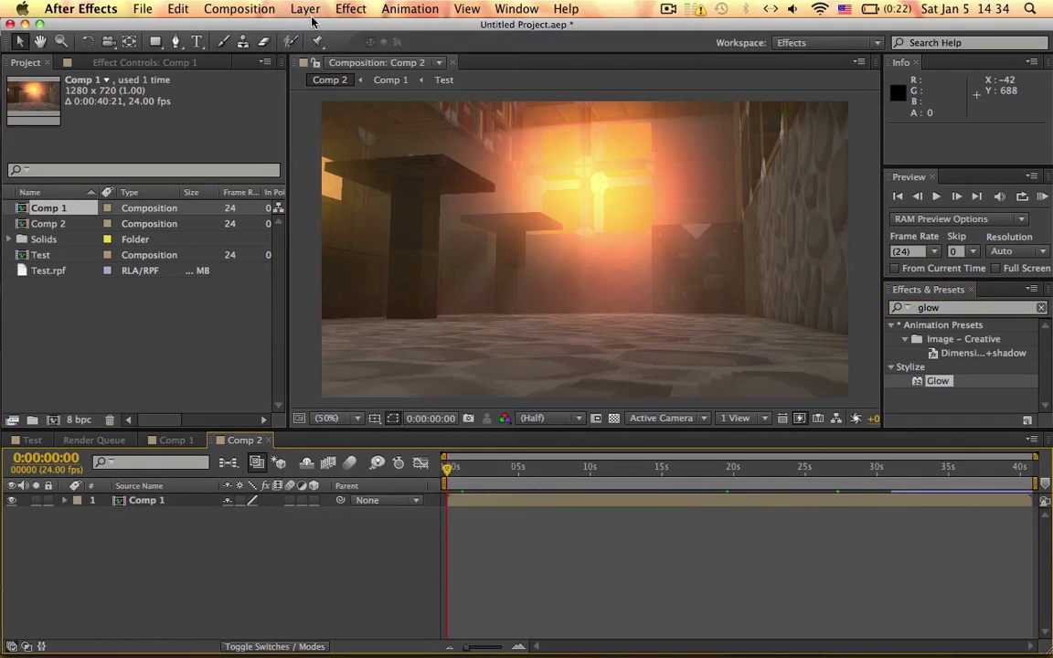
click(307, 10)
mouse_move(309, 29)
click(540, 47)
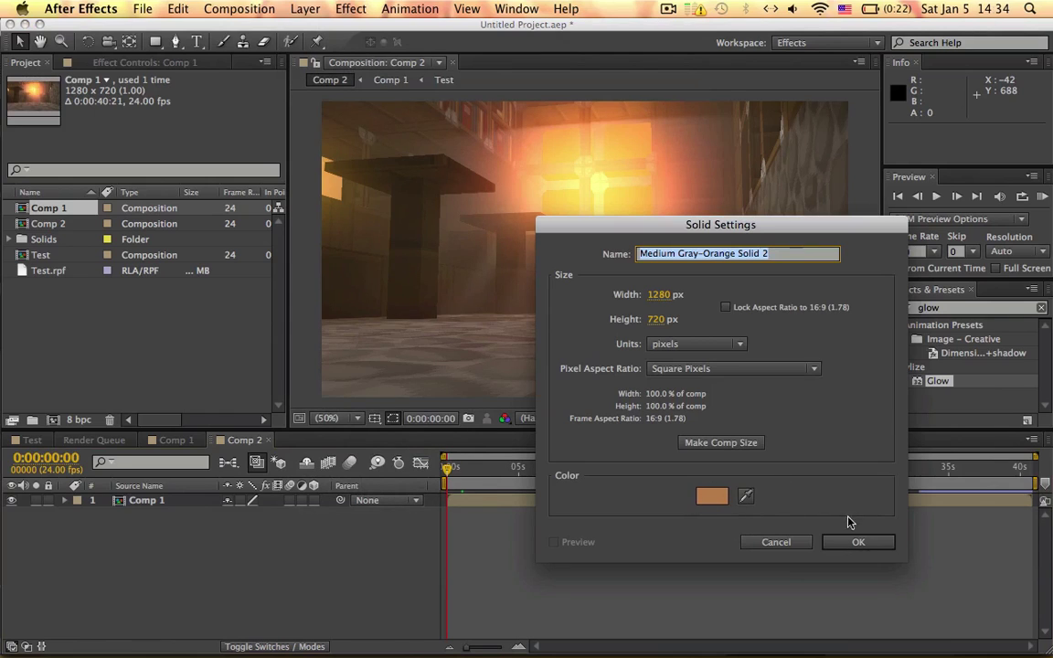
click(855, 539)
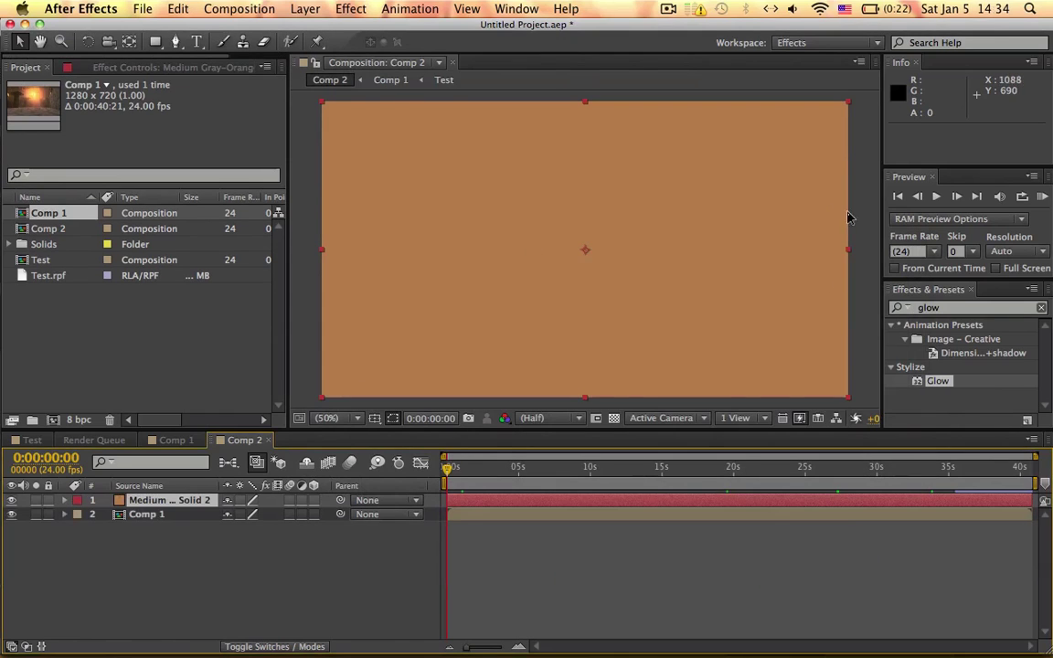
Find "particle" in the effects and apply the CC Particle World effect to the orange solid.
double_click(927, 308)
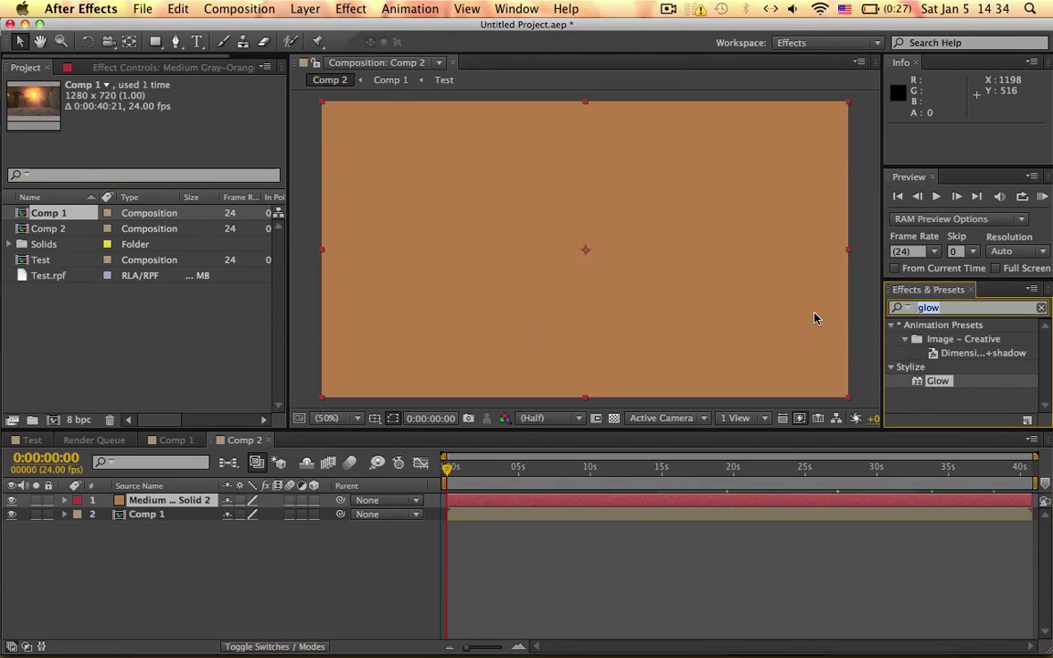
text(particle)
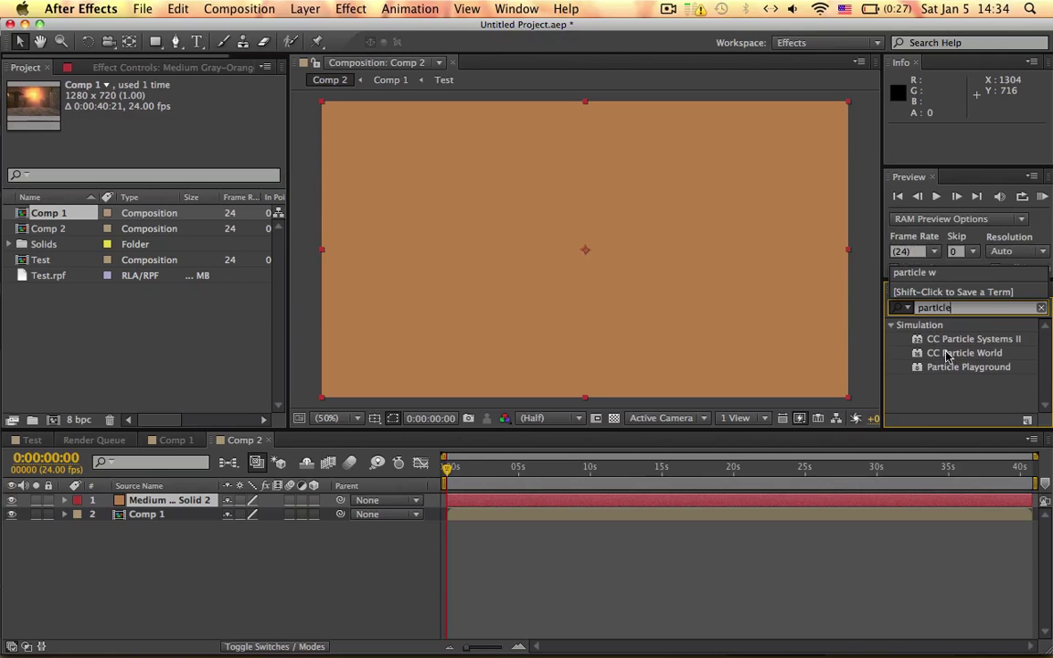
drag(947, 356, 644, 293)
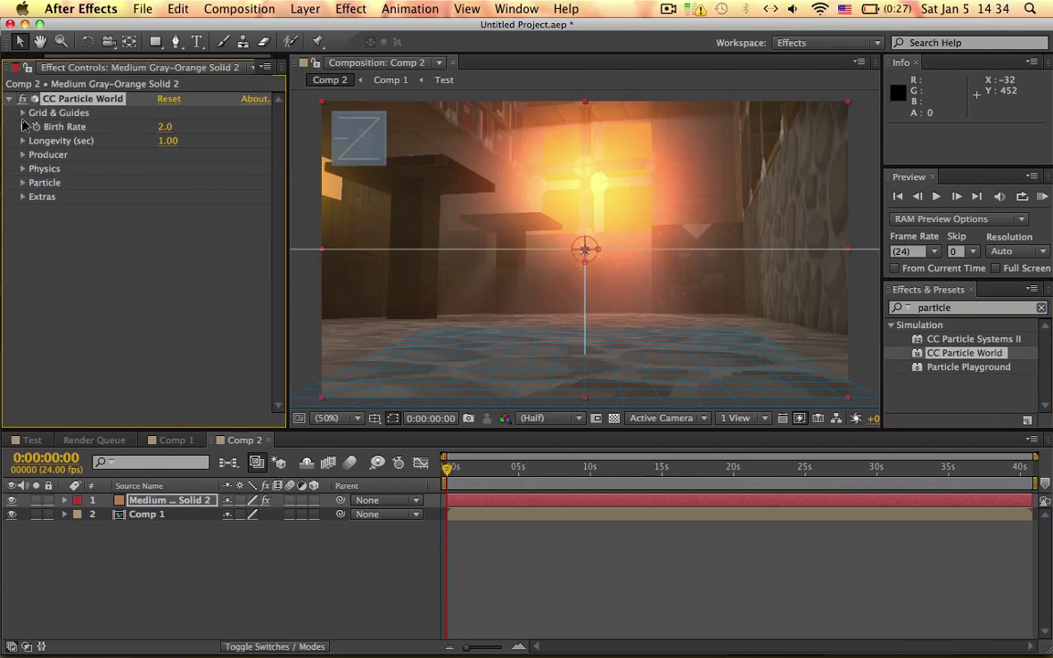
Switch off the Position, Radius, Motion Path, Grid, Horizon and Axis Box guides of CC Particle World.
click(24, 114)
click(24, 113)
click(25, 114)
click(163, 140)
click(163, 155)
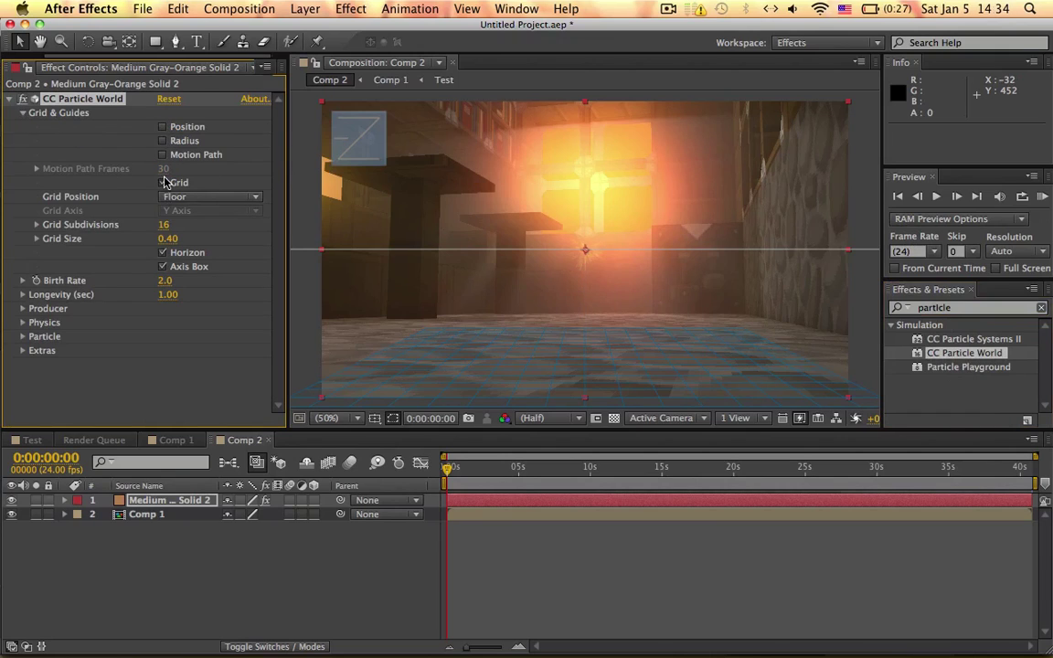
click(163, 181)
click(163, 266)
click(162, 252)
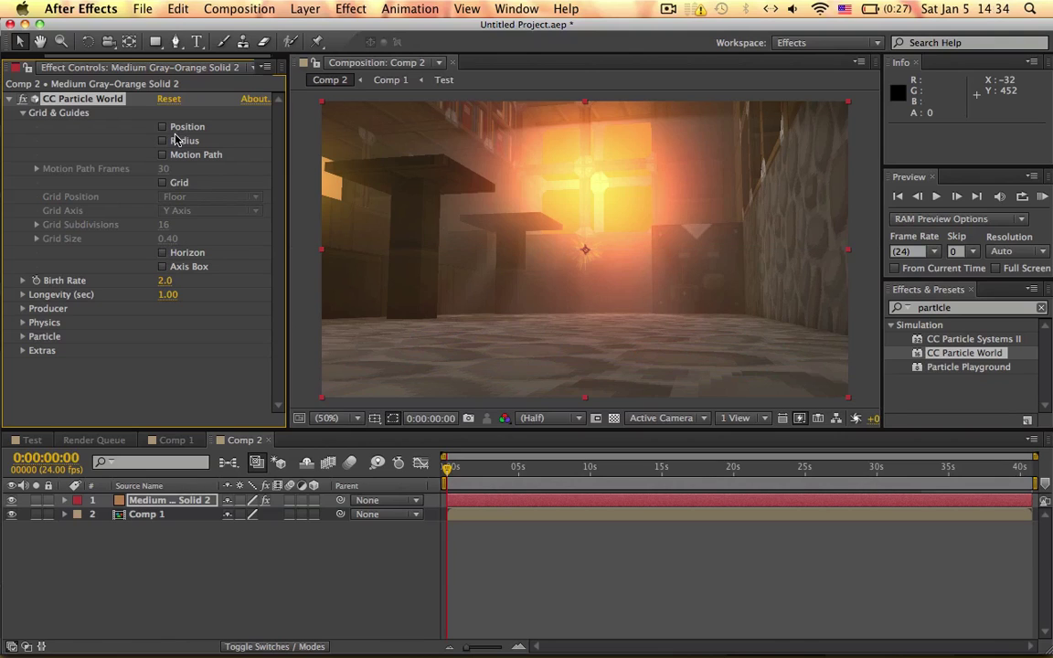
Undo the trial move in the composition view and switch the Position guide of CC Particle World back on.
drag(590, 252, 583, 298)
key(ctrl+z)
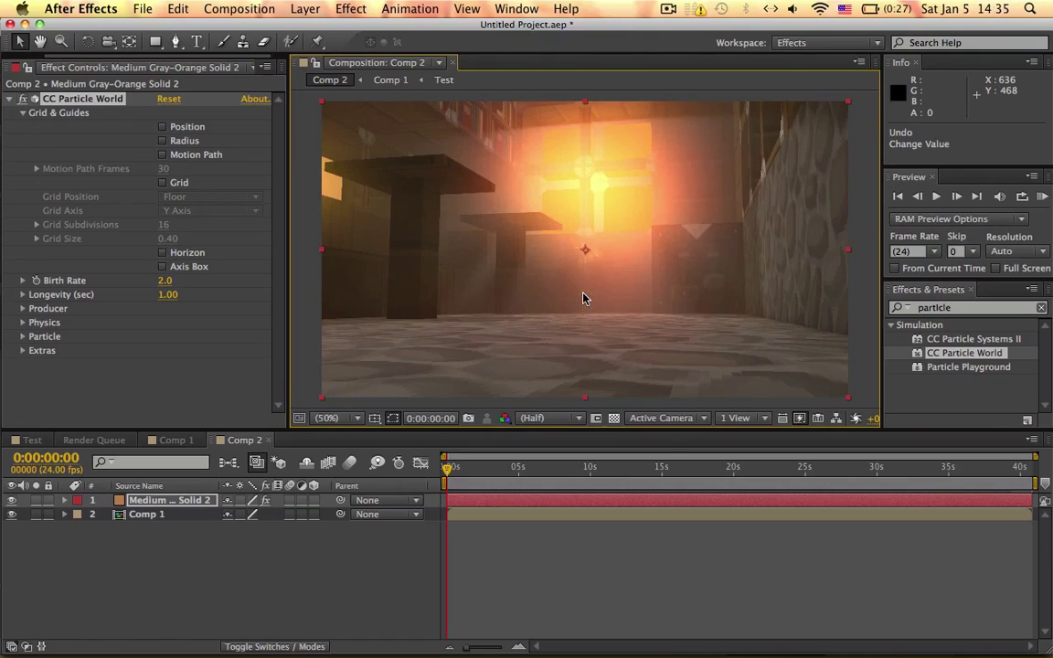
click(163, 127)
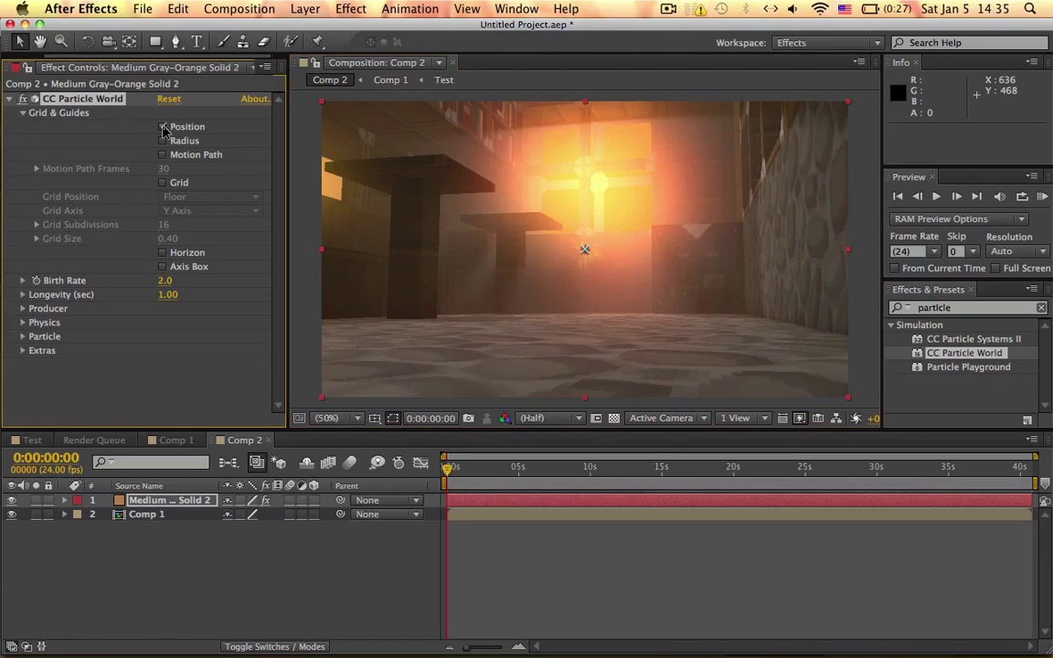
click(21, 113)
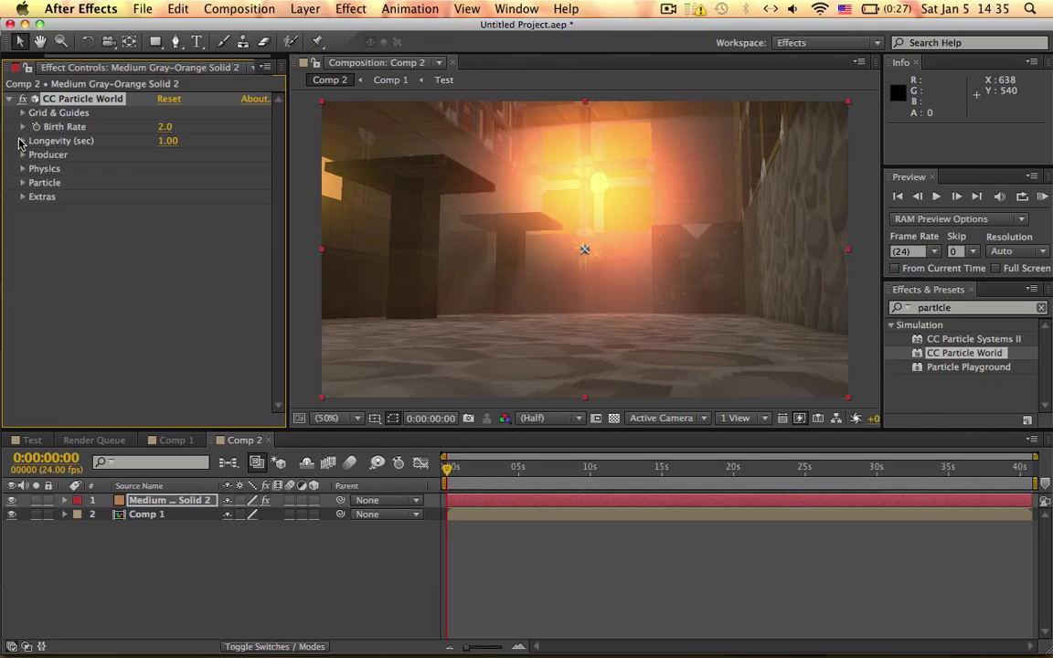
Look through the Longevity and Producer settings and set the Physics Animation to Twirl.
click(21, 141)
click(21, 141)
click(22, 156)
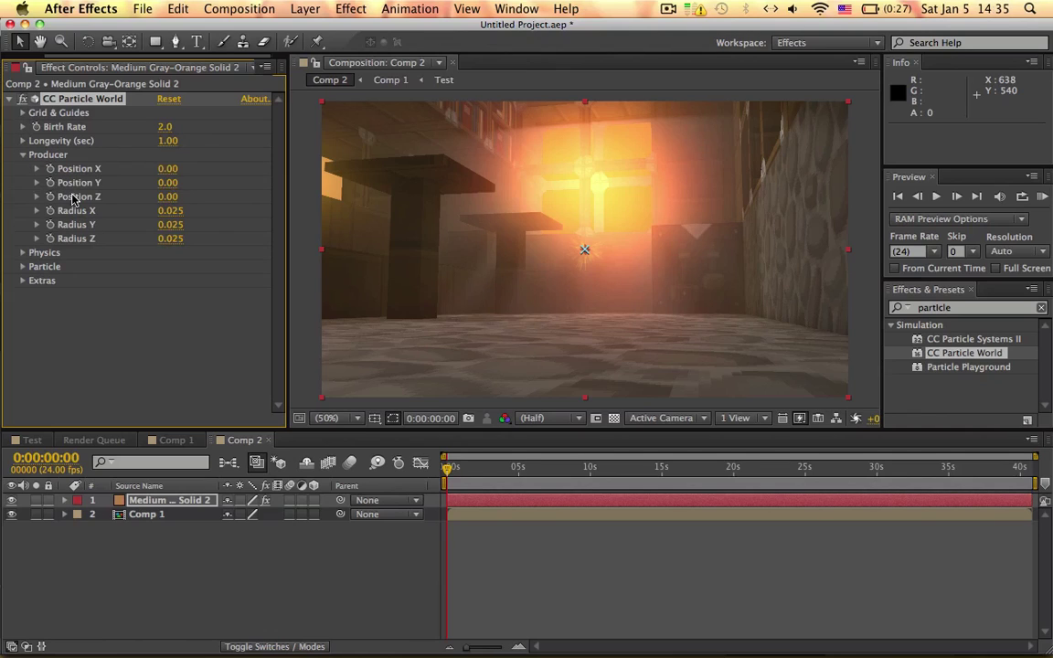
click(22, 154)
click(23, 169)
click(164, 182)
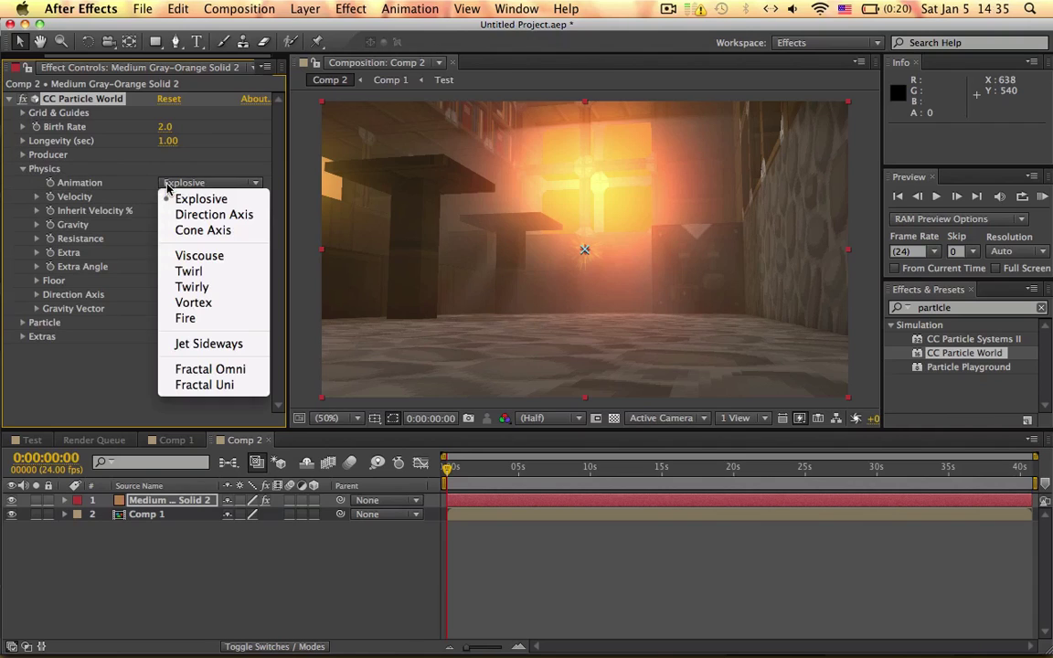
click(203, 271)
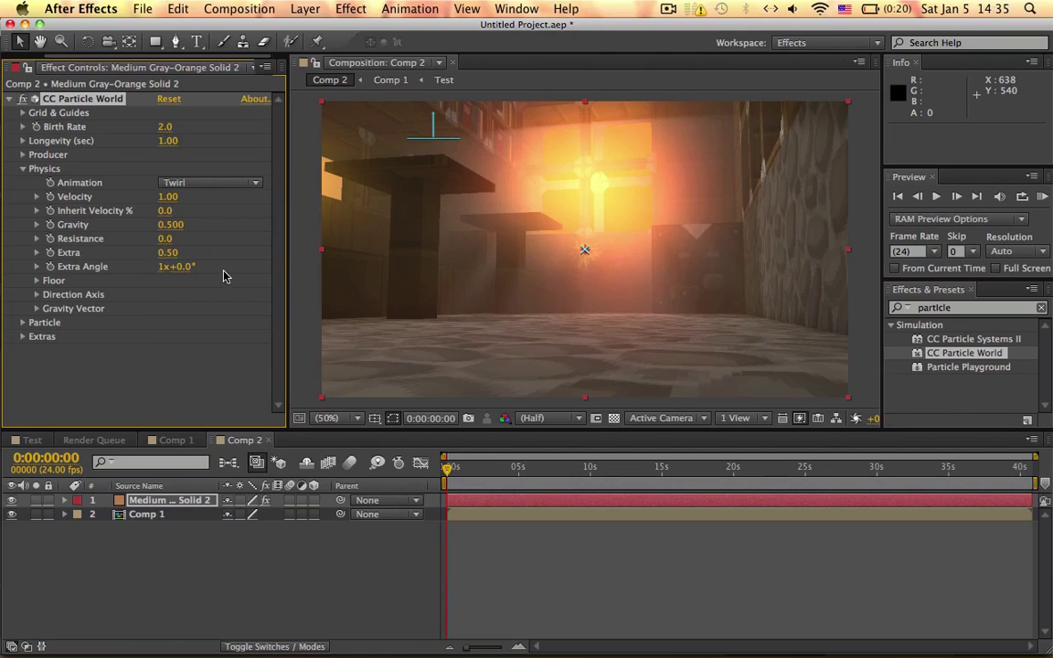
click(202, 185)
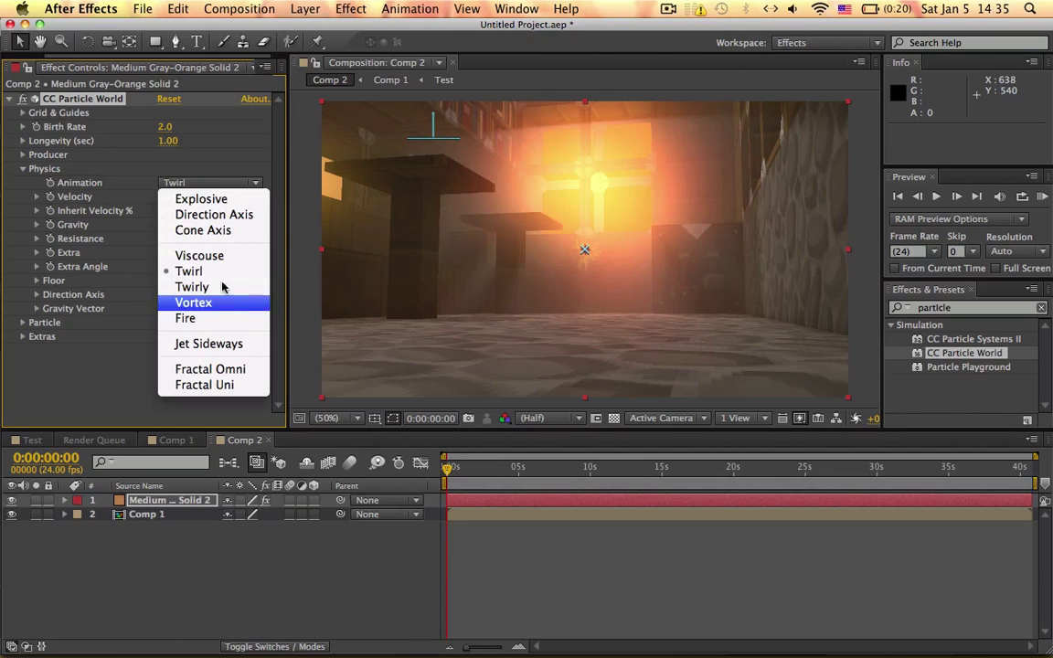
click(147, 153)
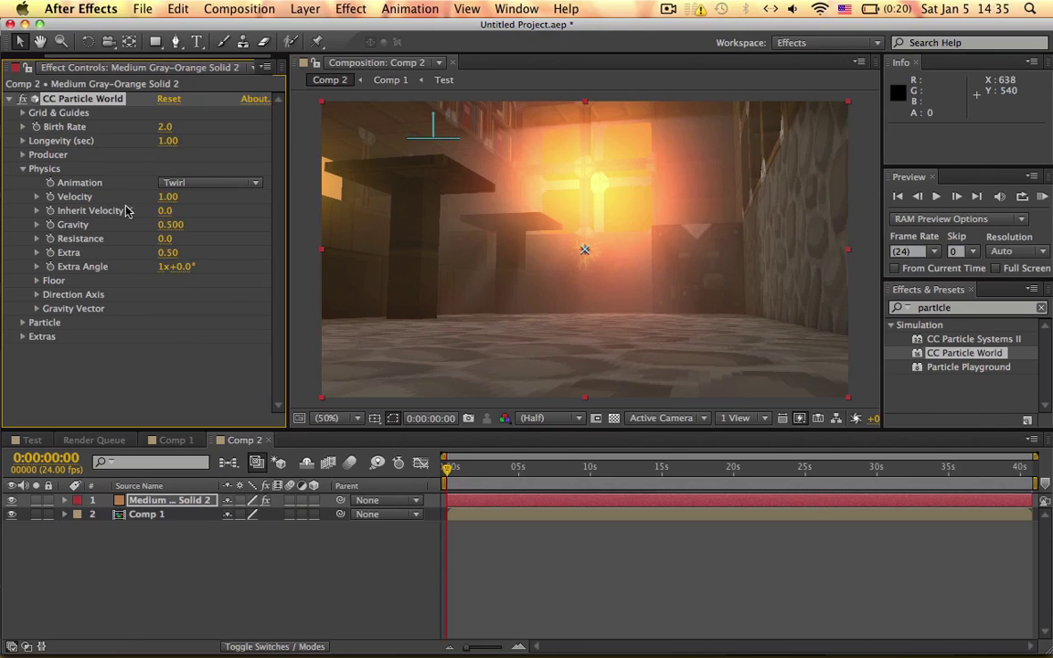
Set the particles' Gravity to 0 and shift the solid layer 3:04 earlier in the timeline.
click(171, 225)
text(0)
key(Return)
drag(579, 499, 537, 501)
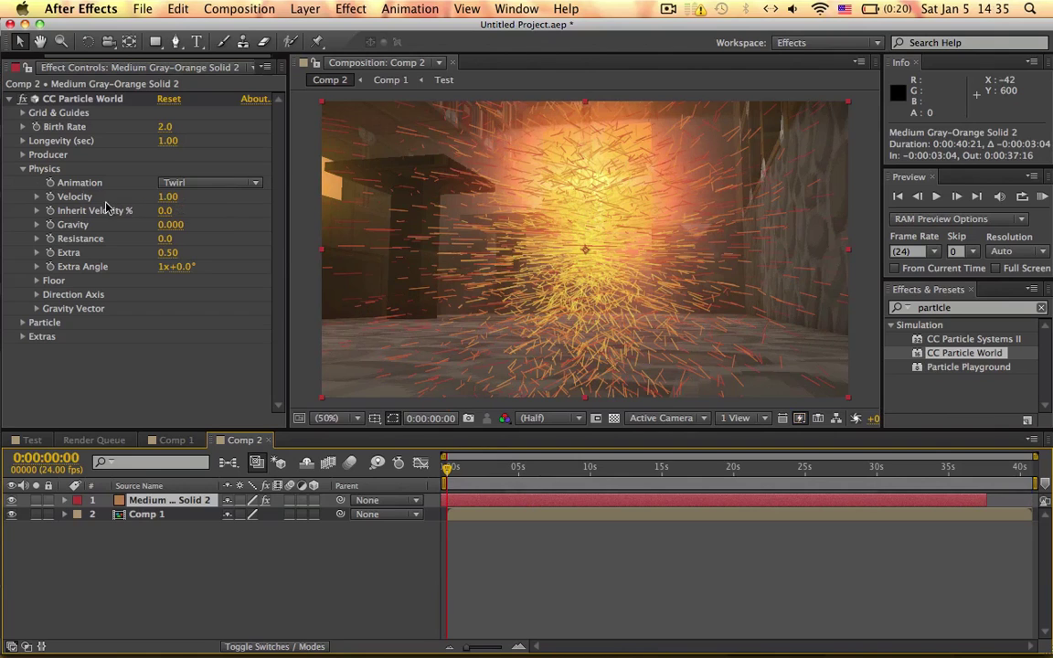
Set the particles' Gravity to -2.370 and the Physics Animation to Viscouse.
drag(166, 225, 124, 198)
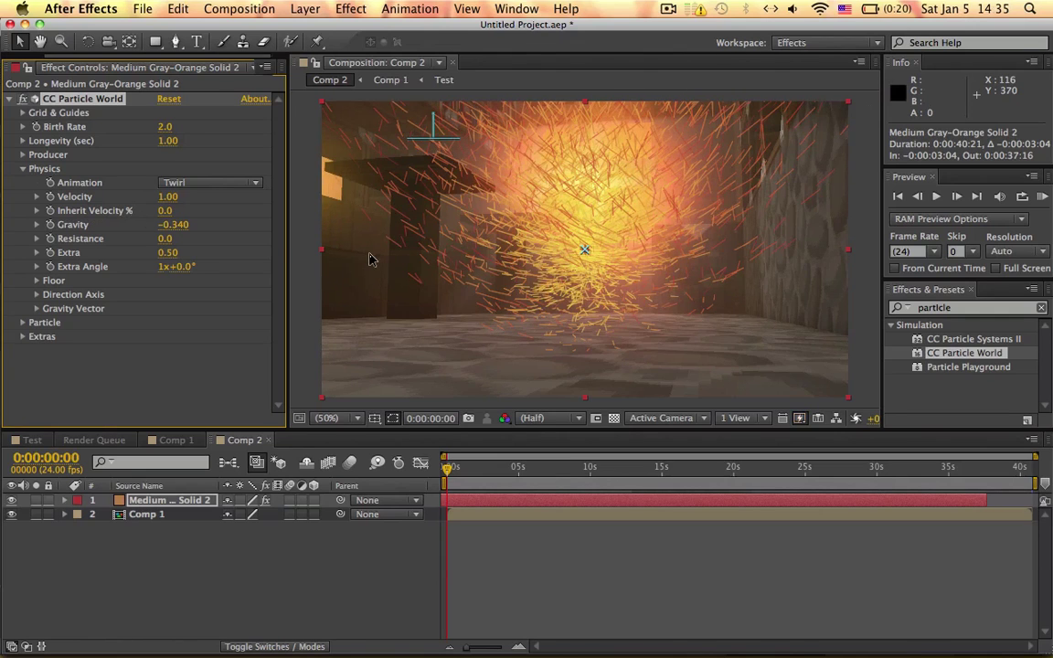
drag(169, 224, 238, 208)
click(207, 183)
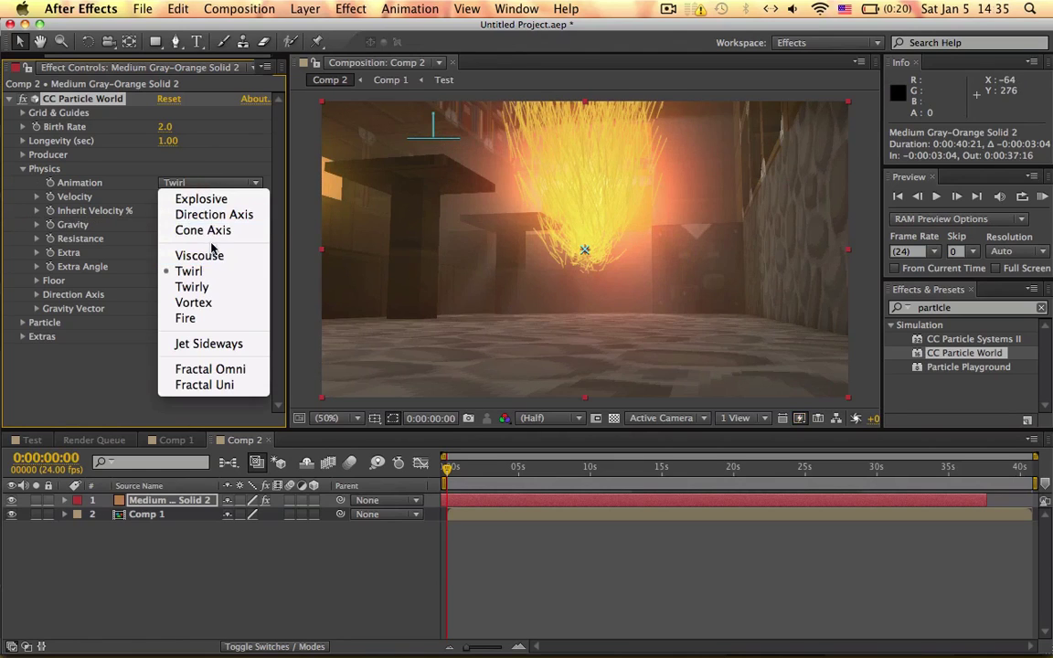
click(212, 216)
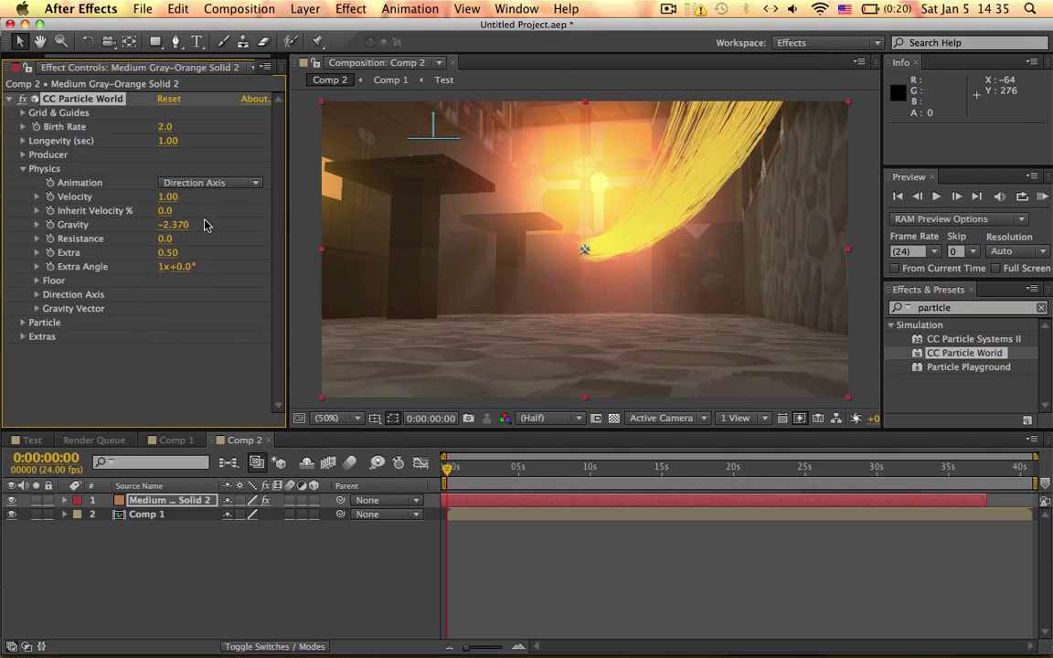
click(174, 183)
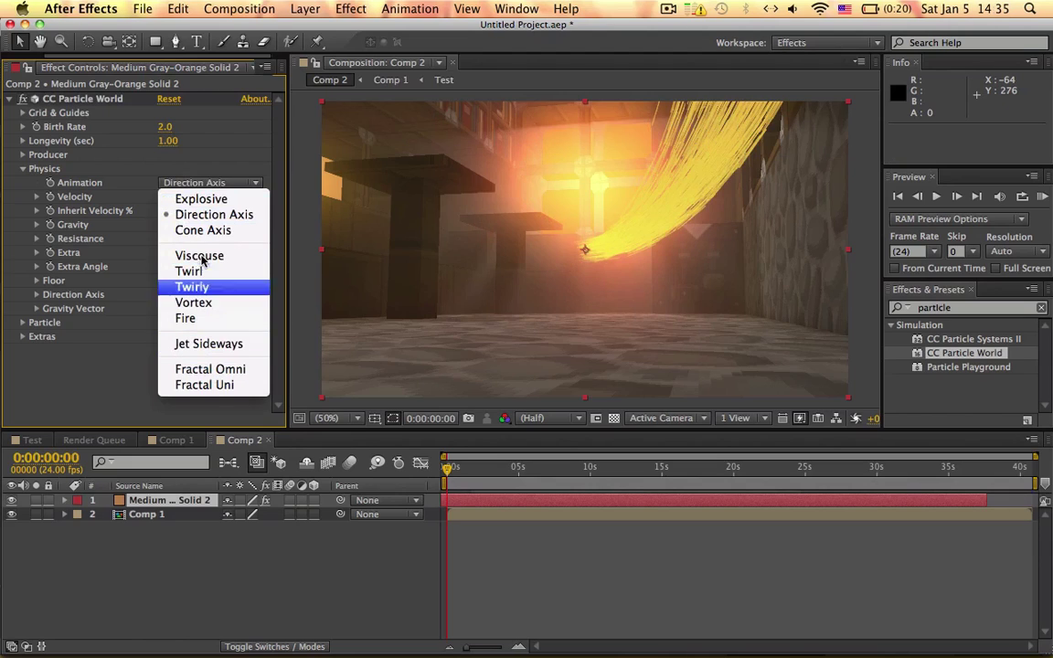
click(88, 236)
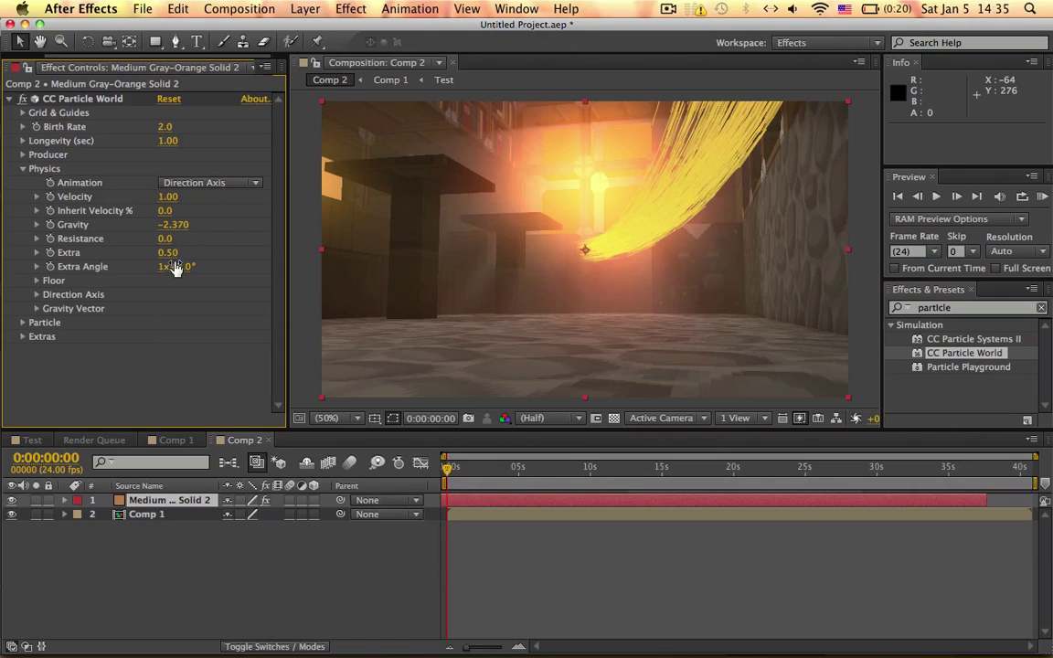
click(189, 183)
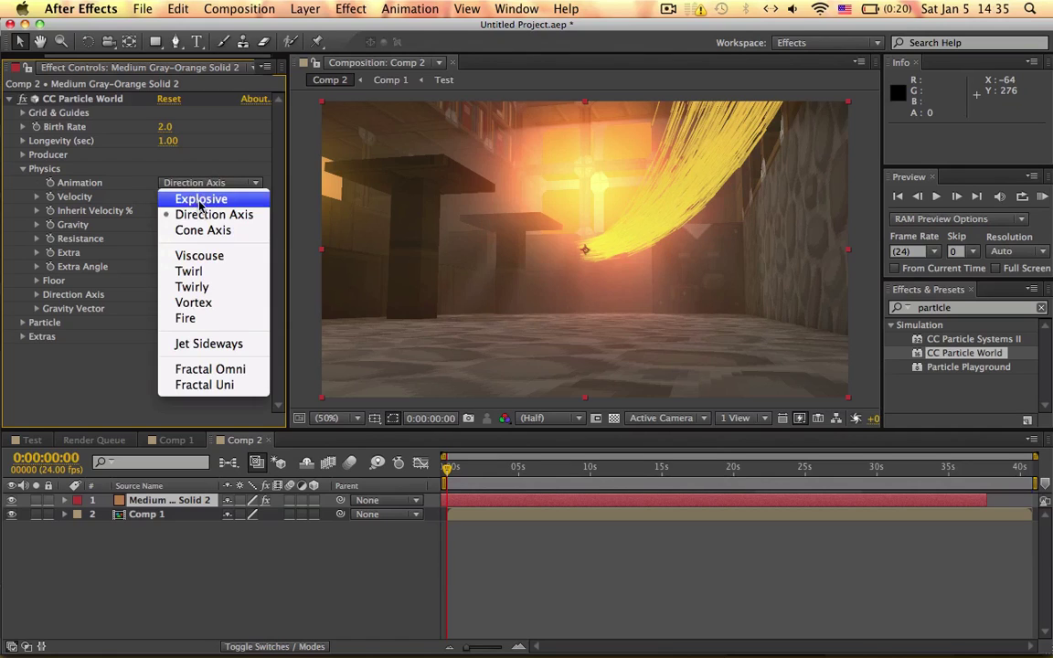
click(193, 258)
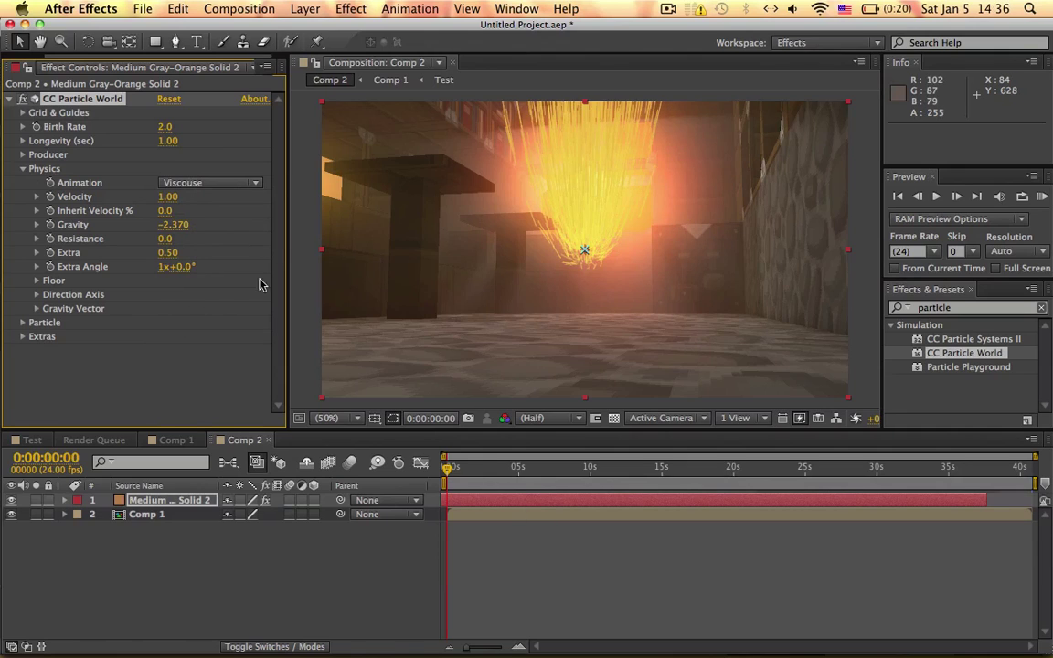
Set the producer's Radius X to 0.995 and move it down near the floor to Position Y 0.25.
click(22, 154)
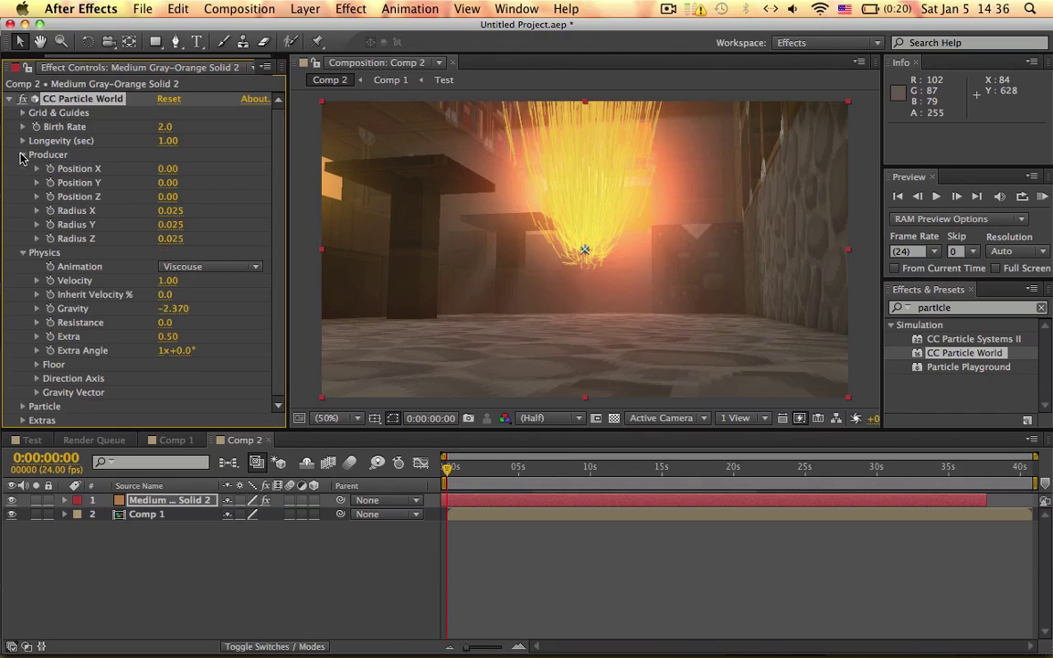
drag(236, 212, 246, 213)
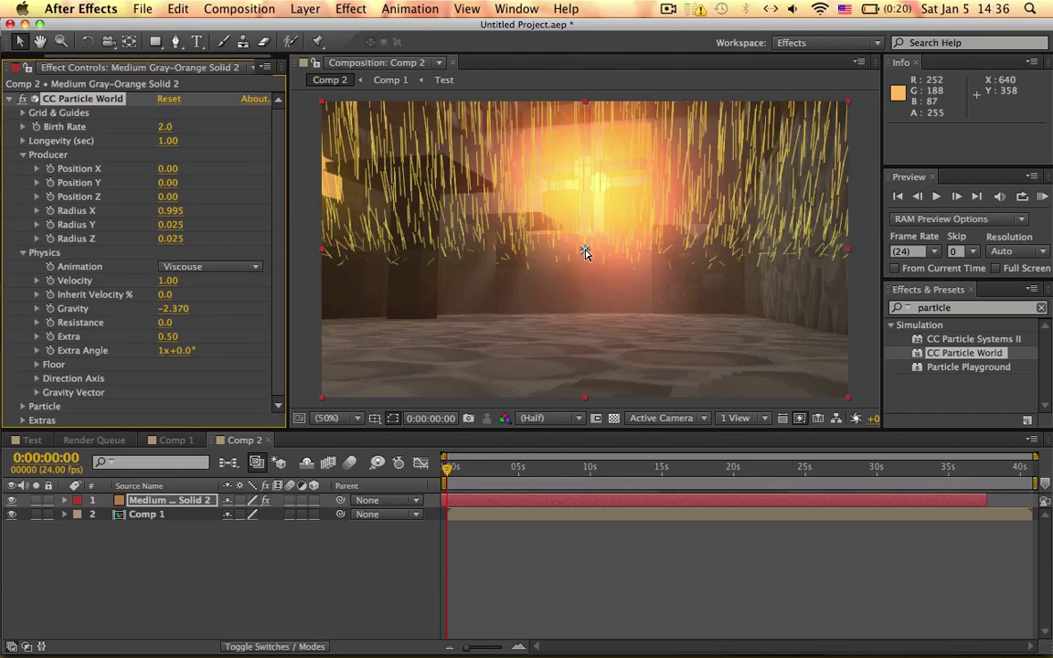
drag(584, 252, 579, 350)
drag(586, 402, 584, 382)
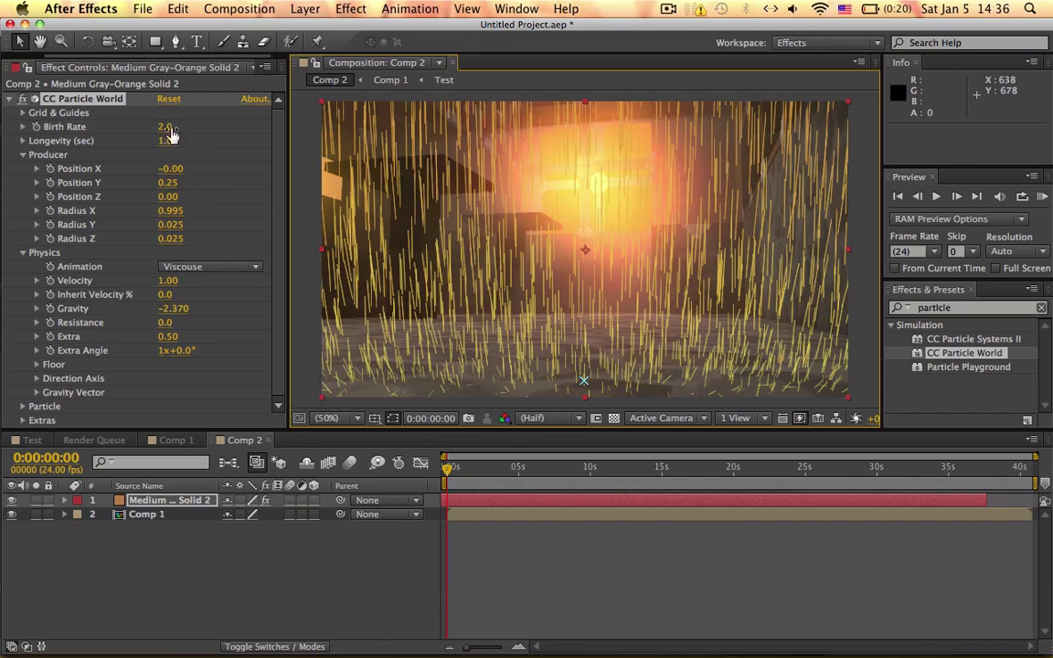
Set the particles' Velocity to 0 in the Physics settings.
click(166, 282)
text(0)
key(Return)
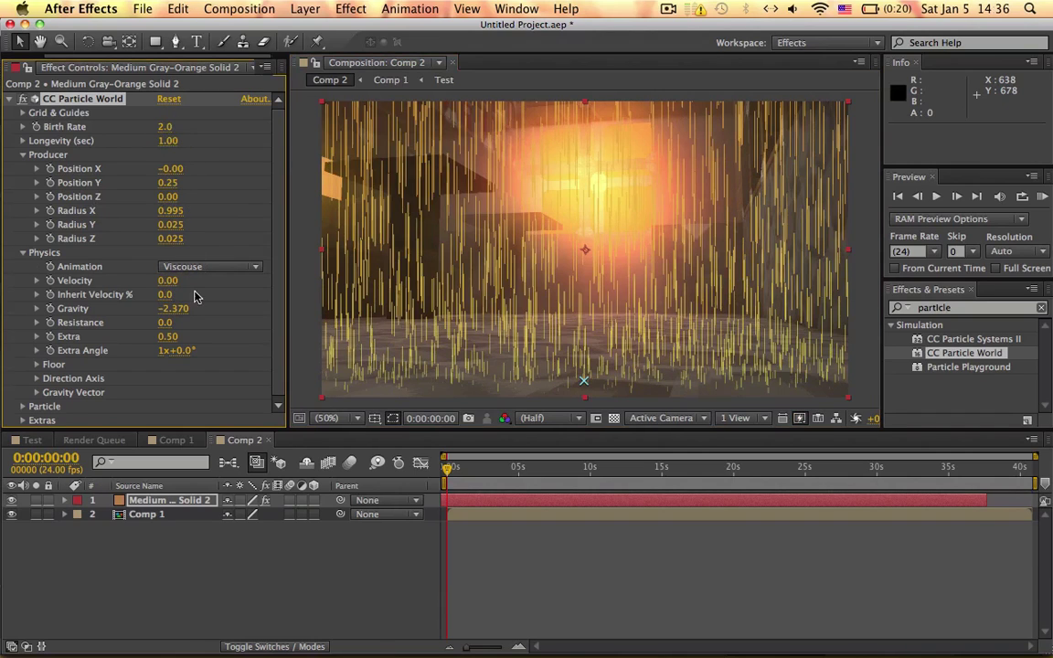
Reduce the particles' Longevity to 0.29 seconds and raise the producer slightly to Position Y 0.23.
click(168, 127)
key(Return)
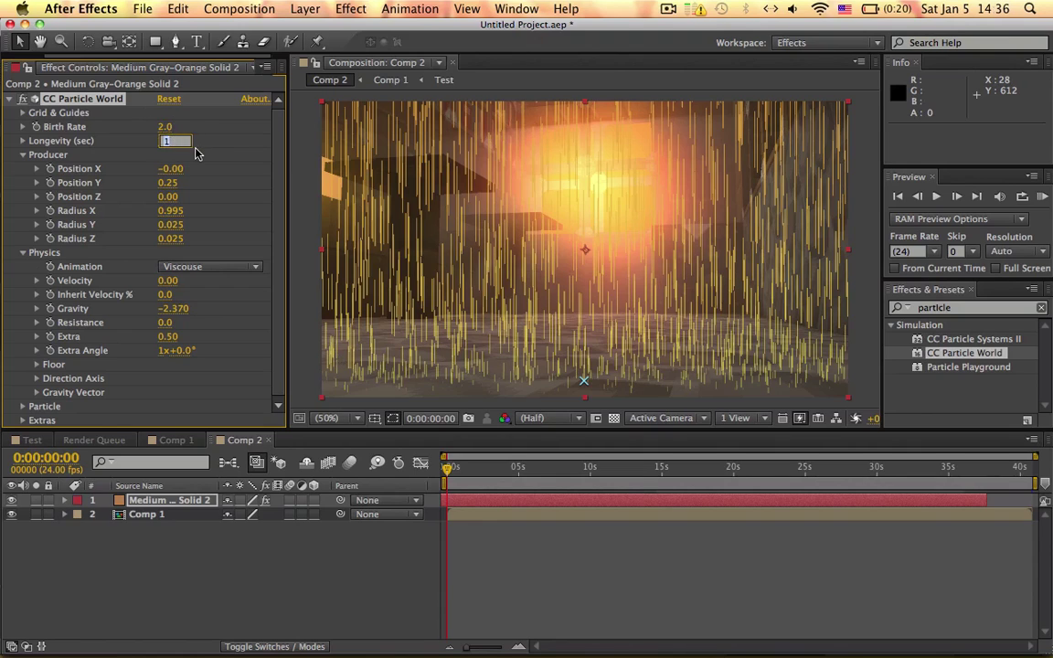
mouse_move(172, 141)
mouse_down()
mouse_move(87, 143)
mouse_move(120, 153)
mouse_up()
drag(586, 382, 583, 369)
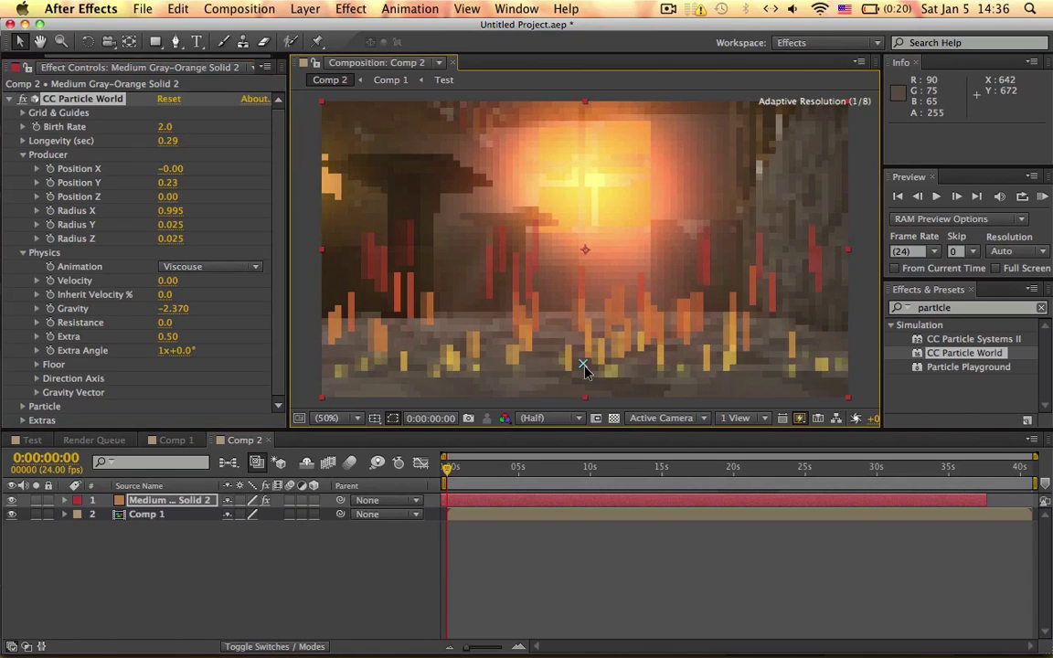
click(24, 253)
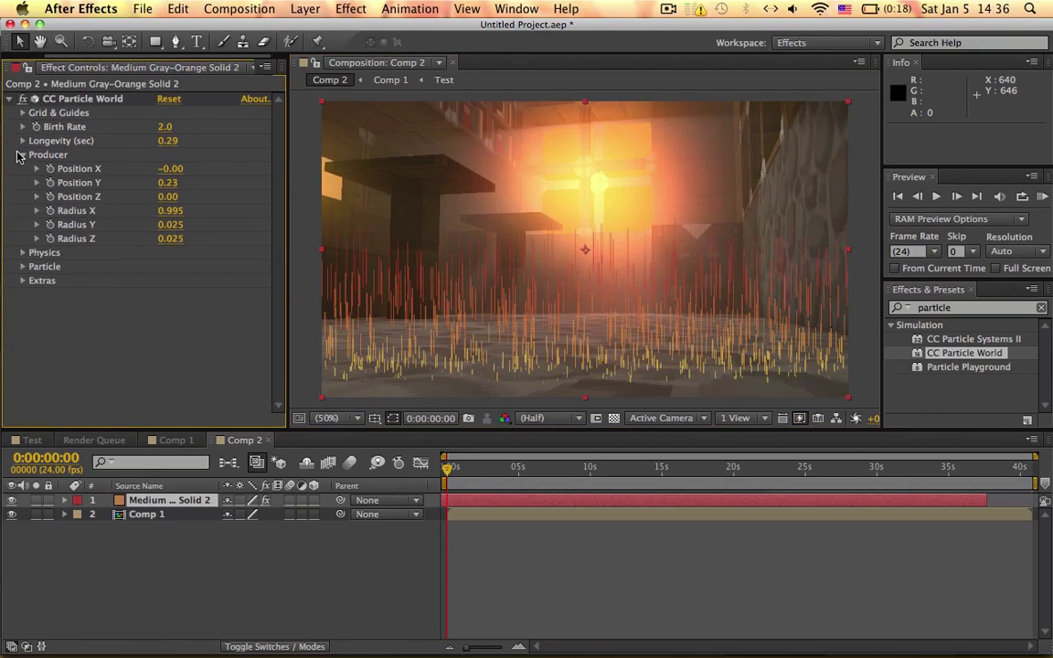
Change the CC Particle World particle type to Faded Sphere.
click(22, 155)
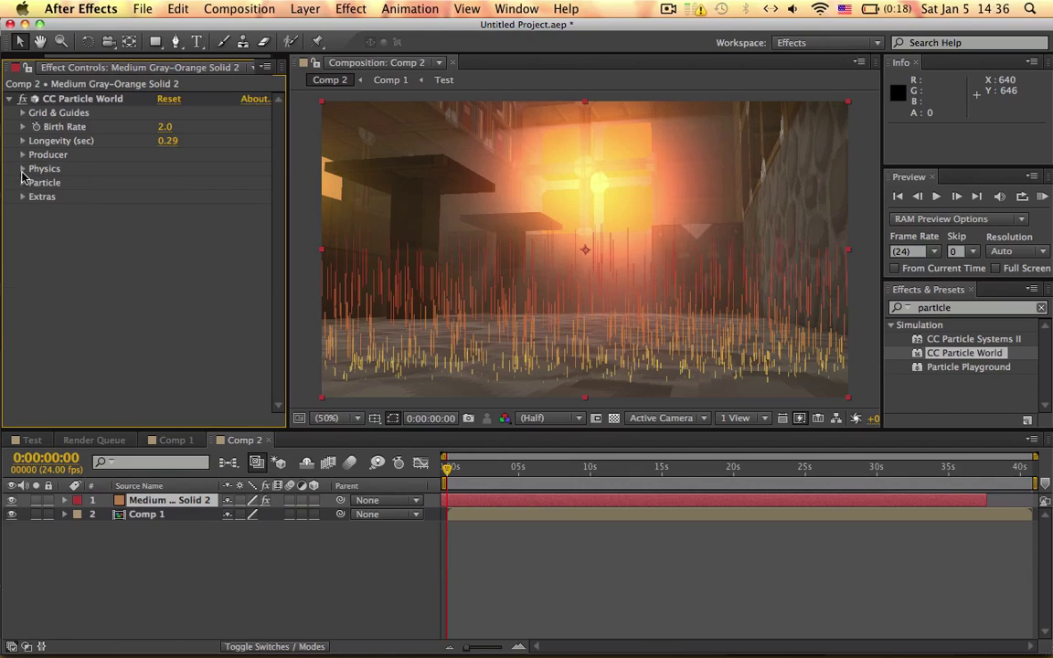
click(23, 183)
click(184, 198)
click(222, 272)
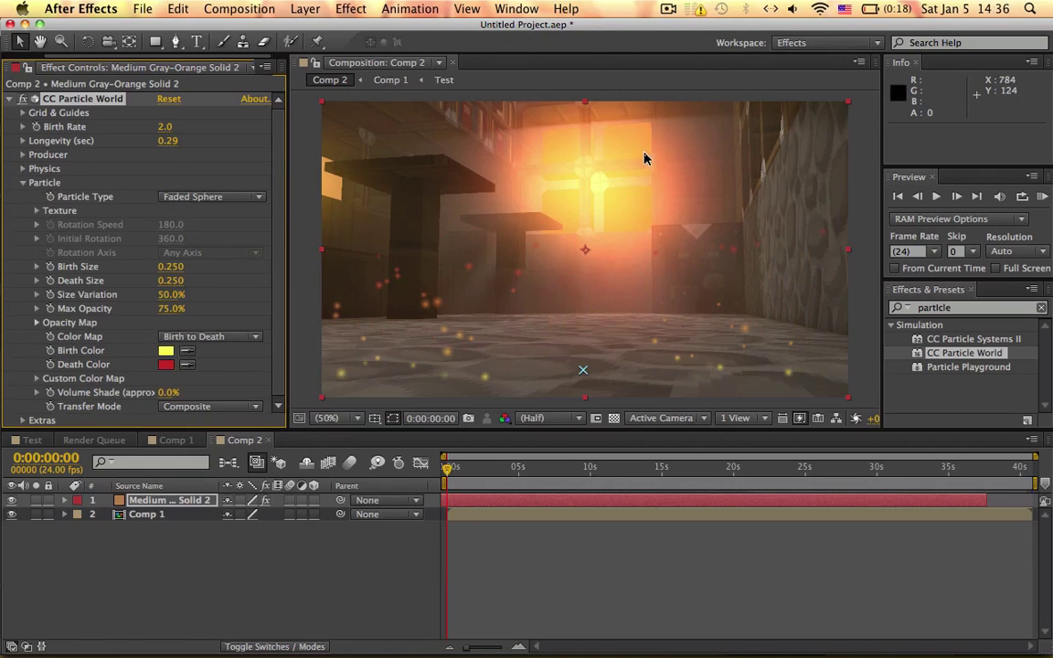
Sample a light orange as the particles' Birth Color and collapse the CC Particle World settings.
click(185, 352)
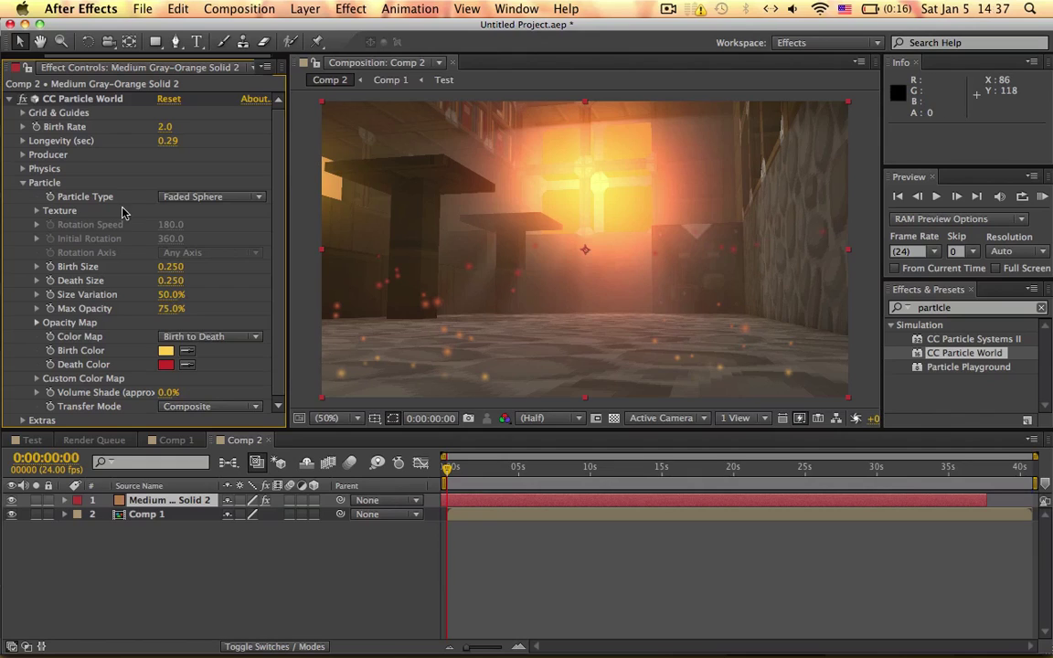
click(22, 183)
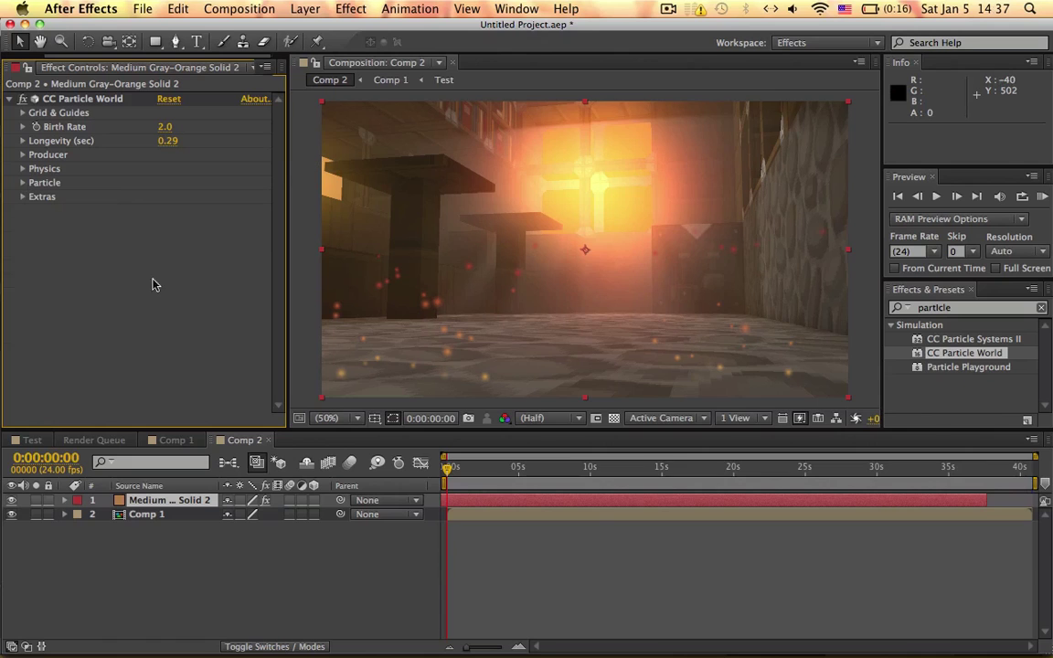
click(10, 98)
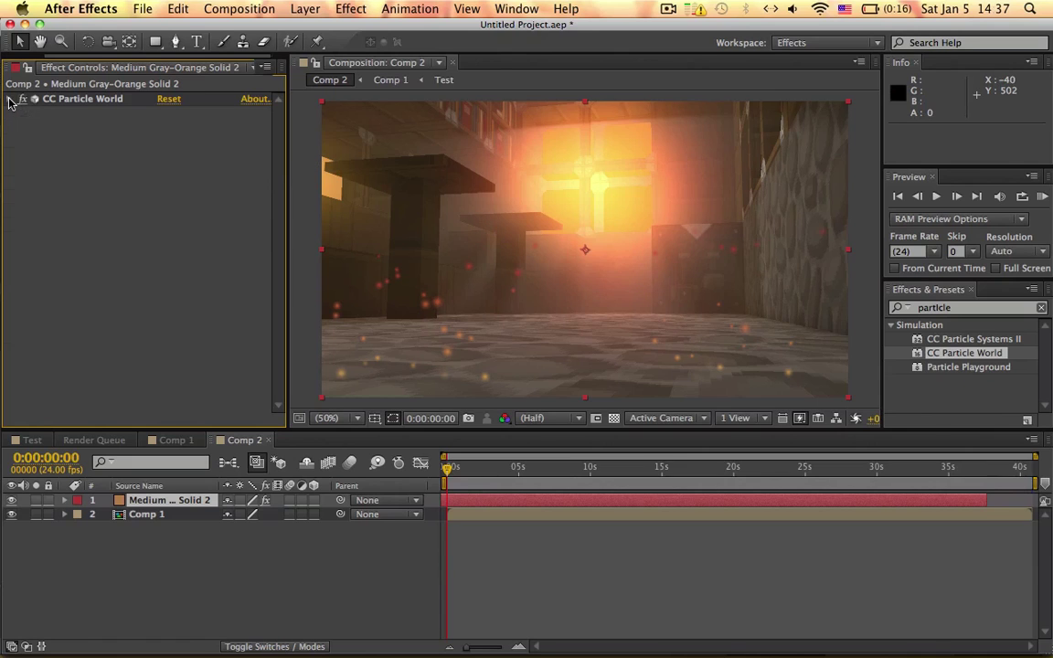
Look at the Earthbending in Minecraft video in Chrome and Comp 2_00000.jpg in Preview, and return to After Effects.
key(ctrl+Up)
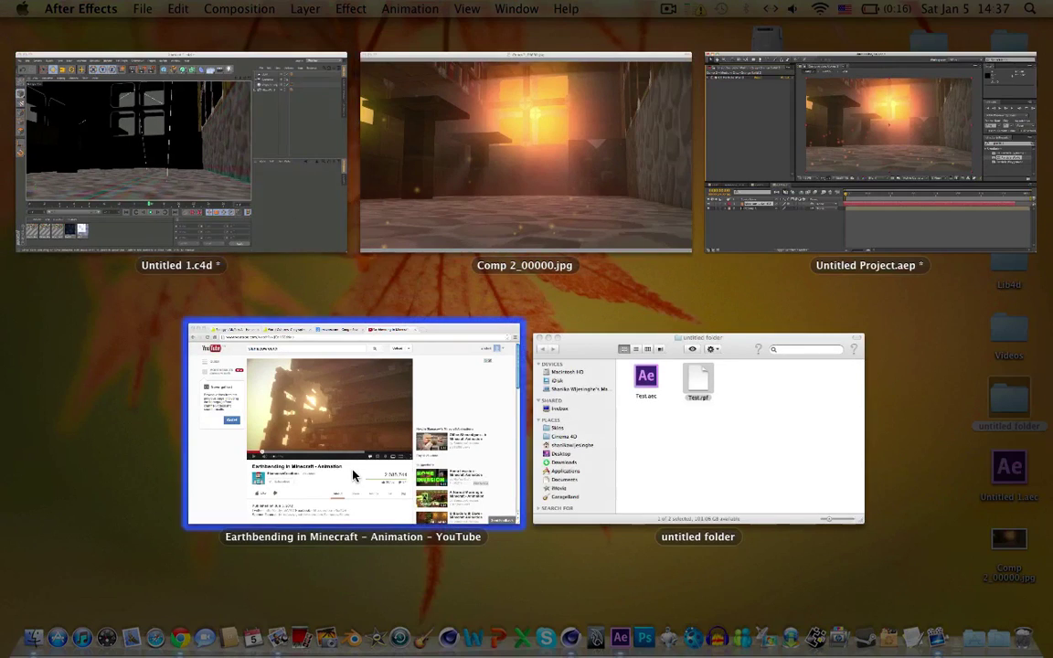
click(354, 457)
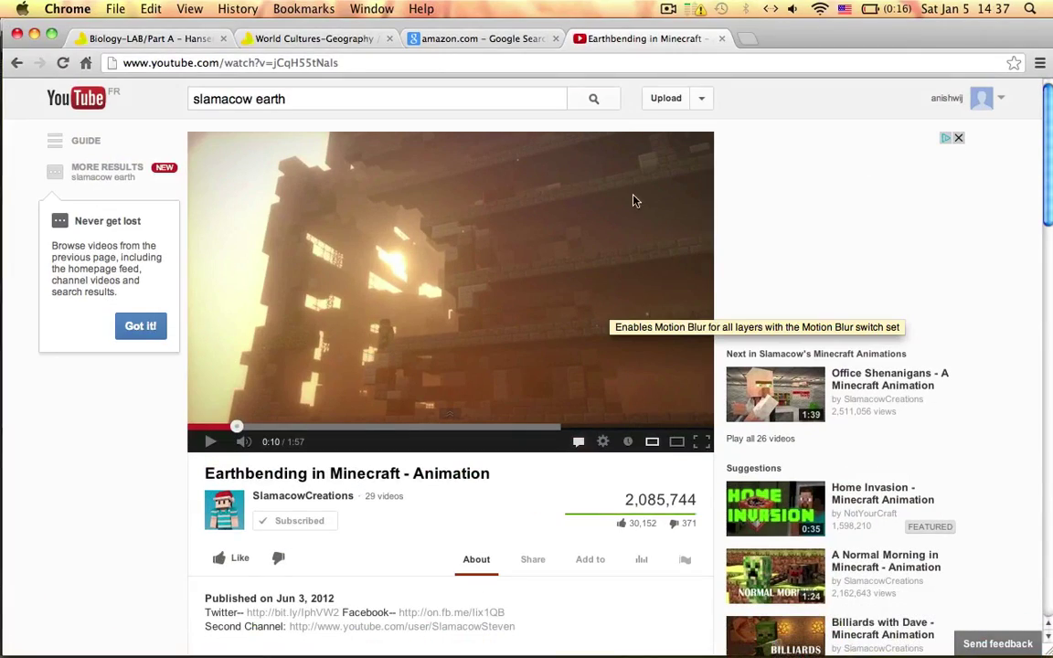
key(ctrl+Up)
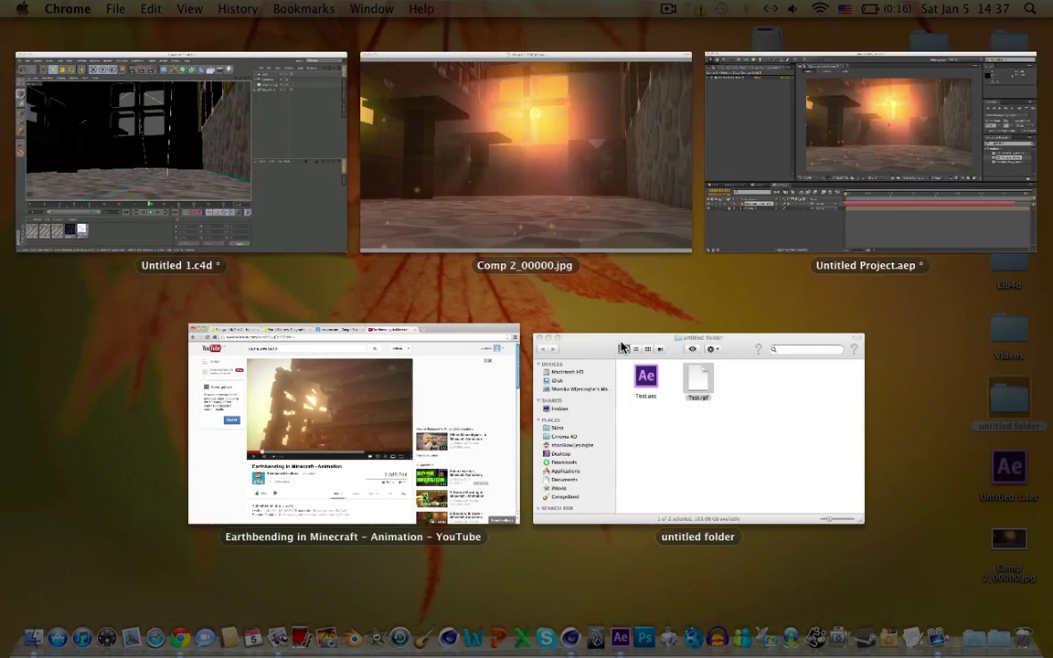
click(575, 155)
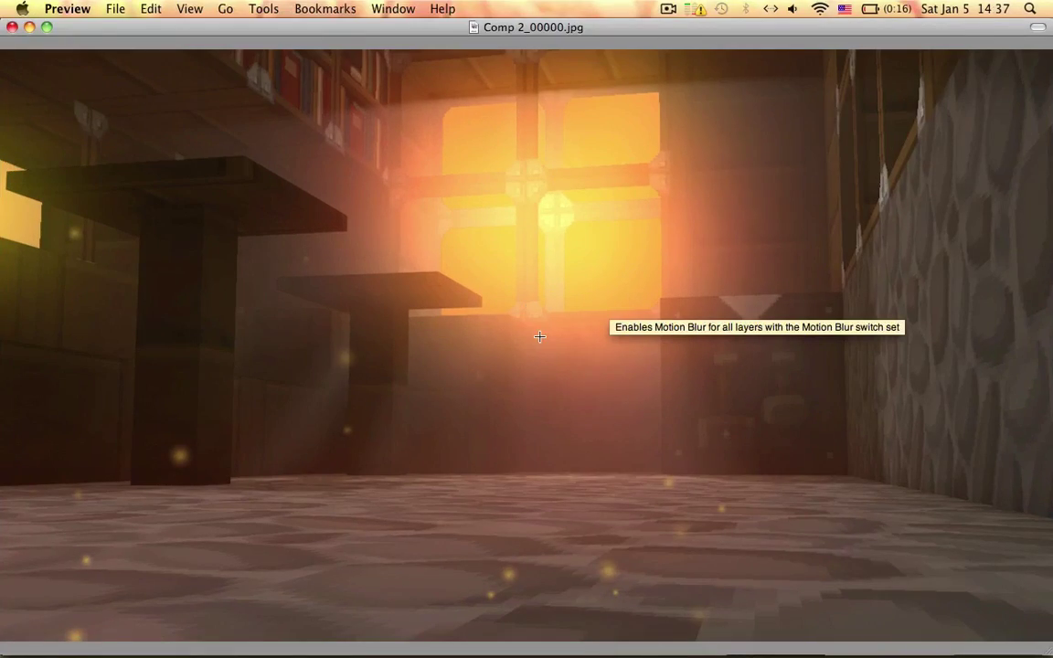
key(ctrl+Up)
click(883, 206)
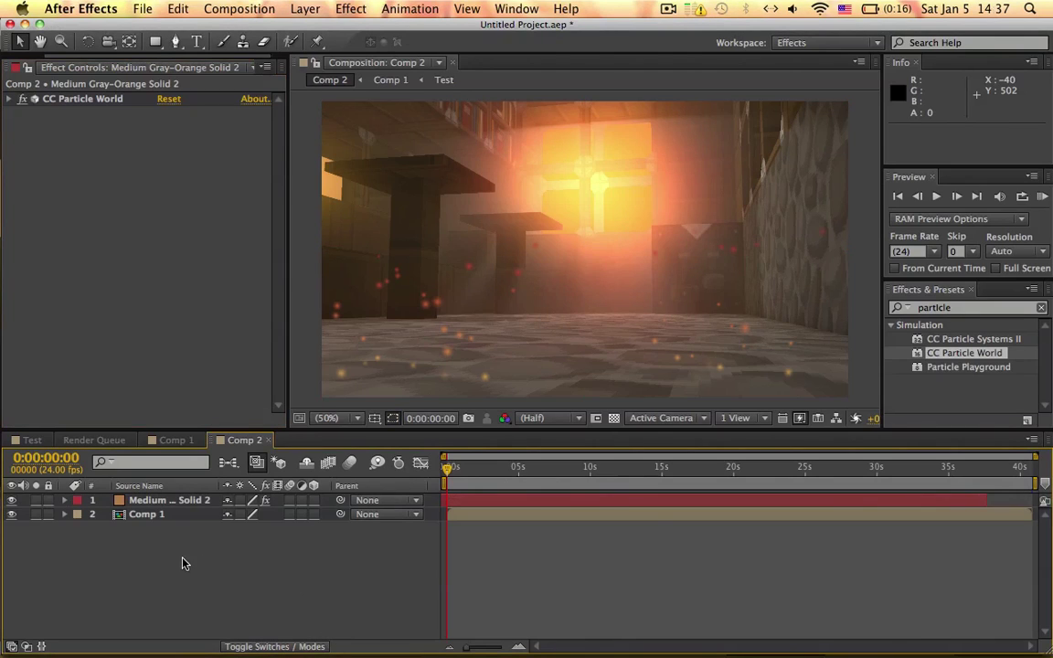
click(161, 515)
click(266, 575)
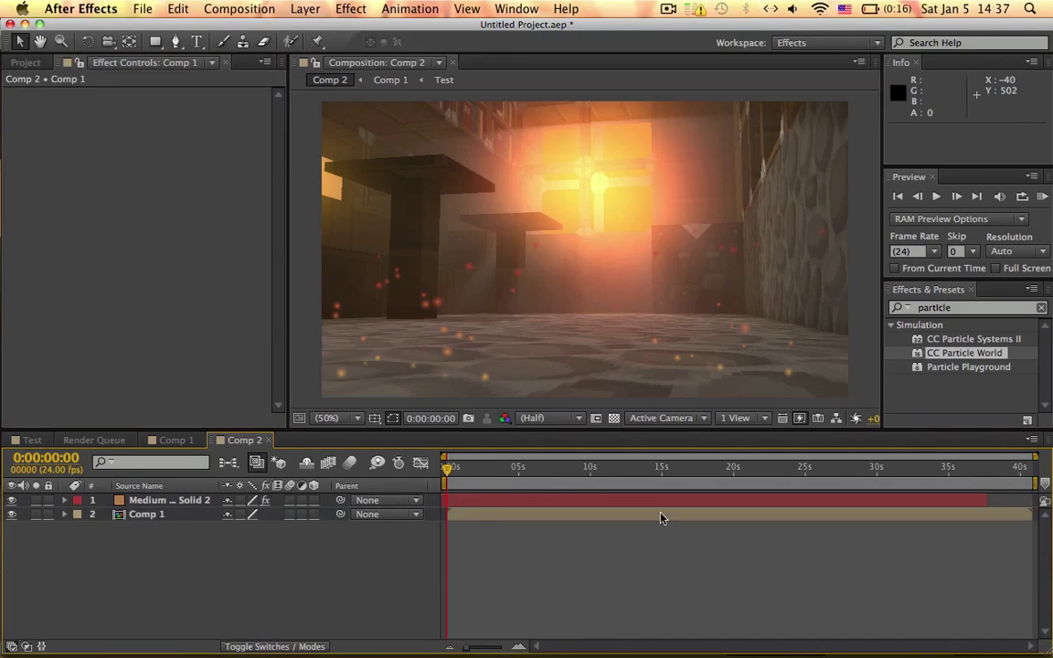
click(962, 310)
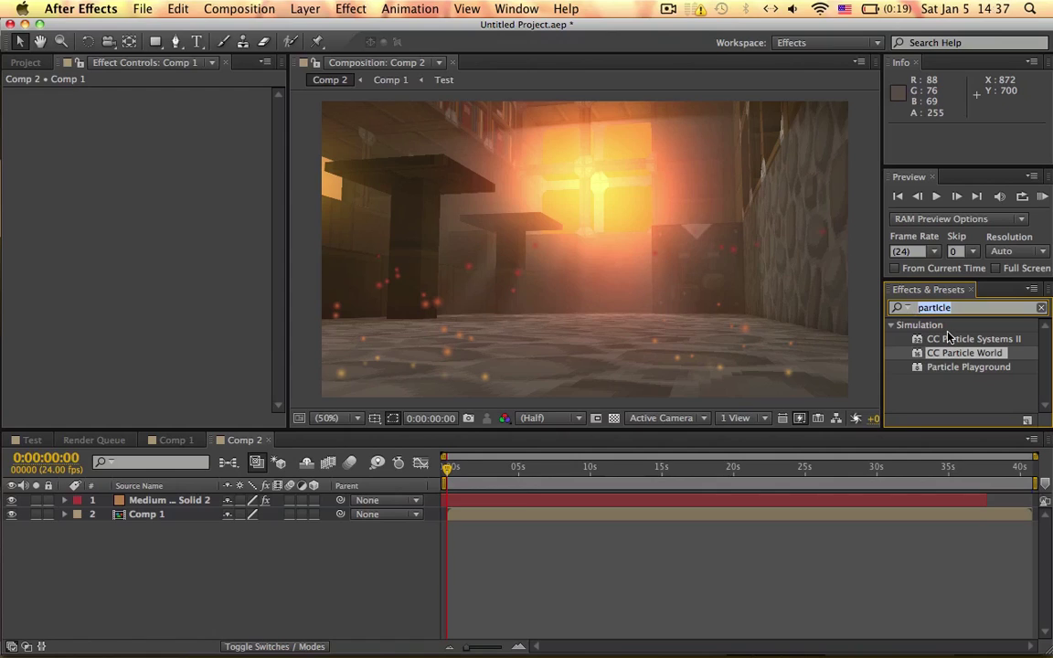
click(431, 577)
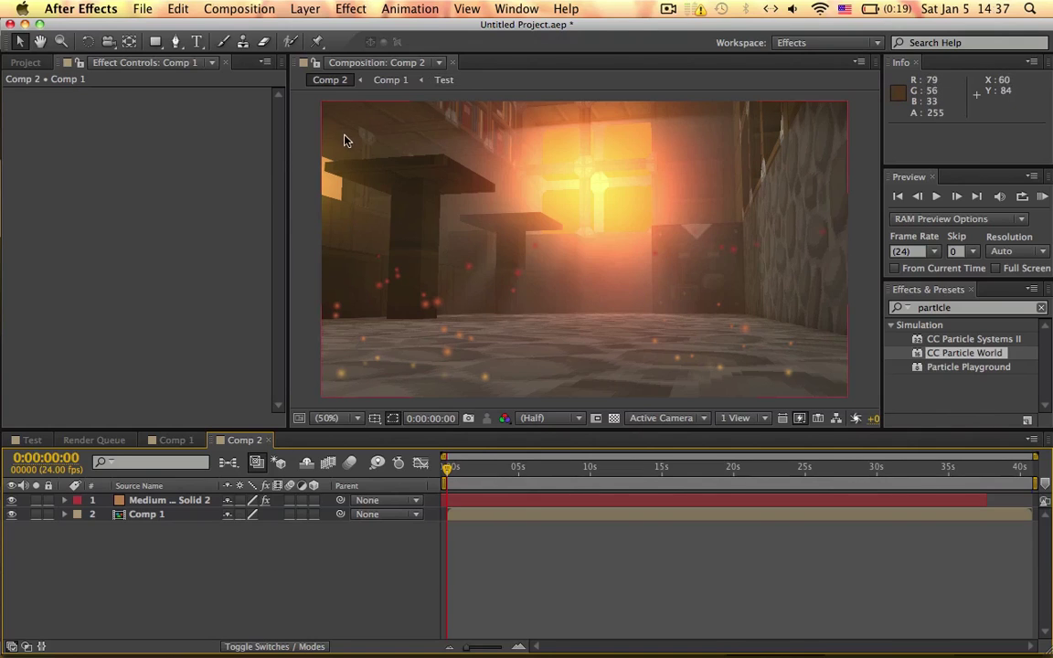
click(666, 9)
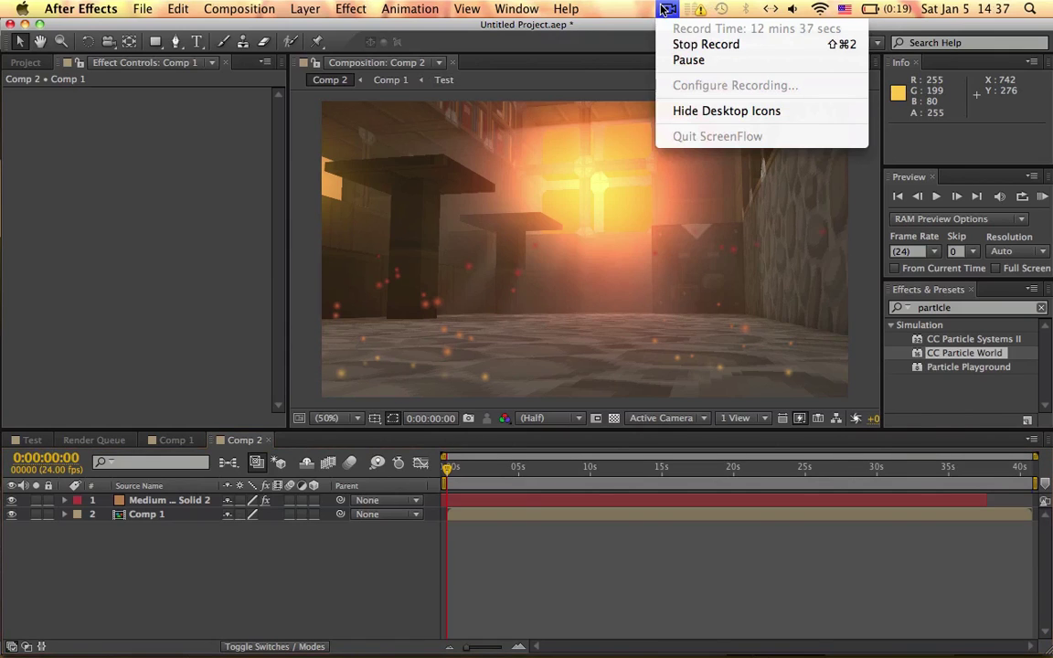